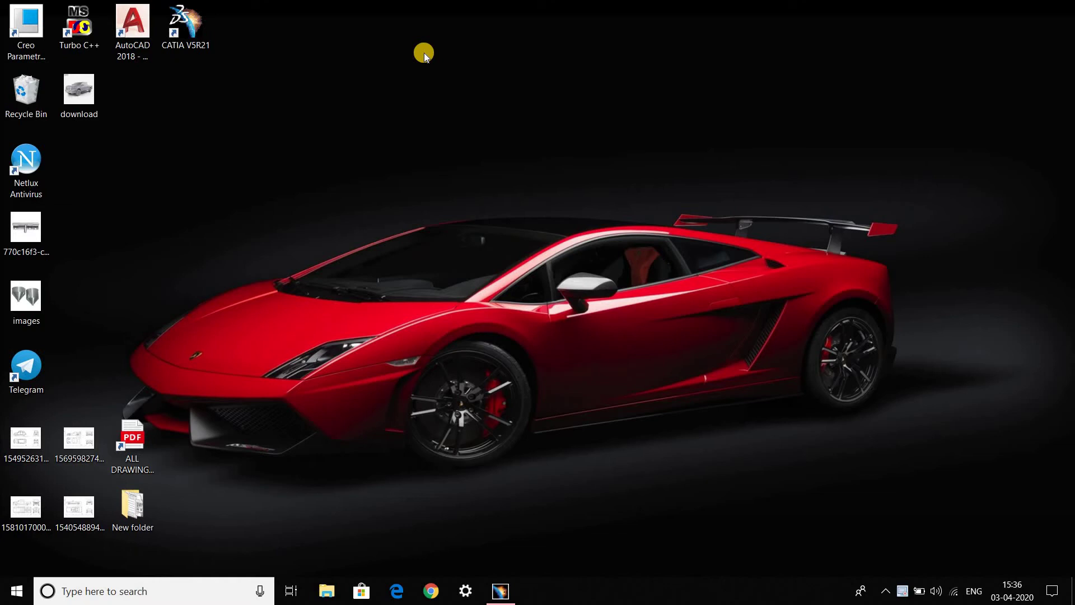
Create a new Generative Sheetmetal Design part named 'tutorial no 6'.
click(500, 591)
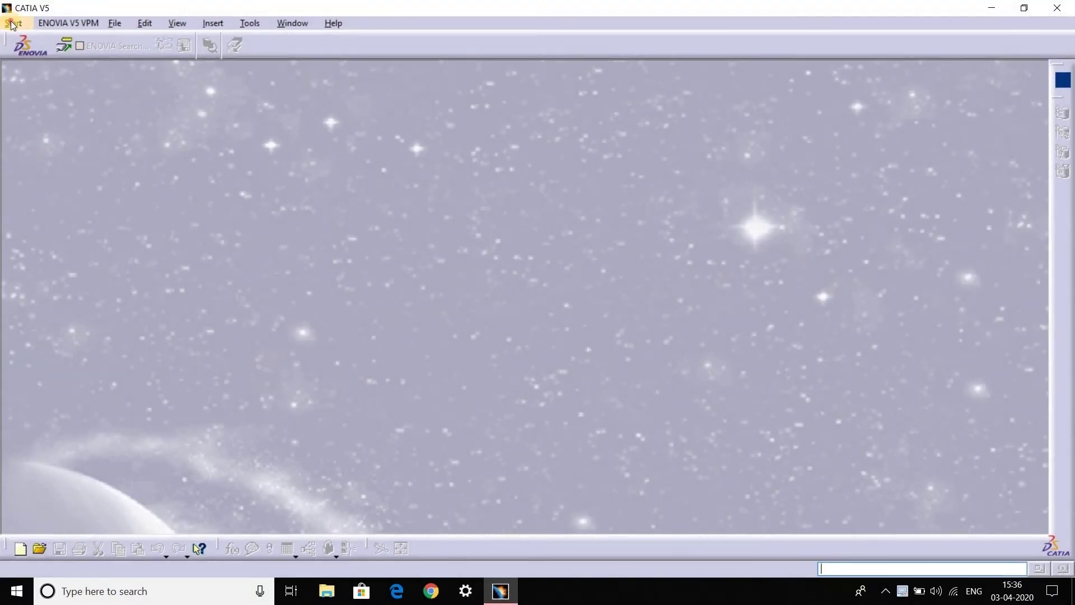
click(13, 24)
mouse_move(53, 56)
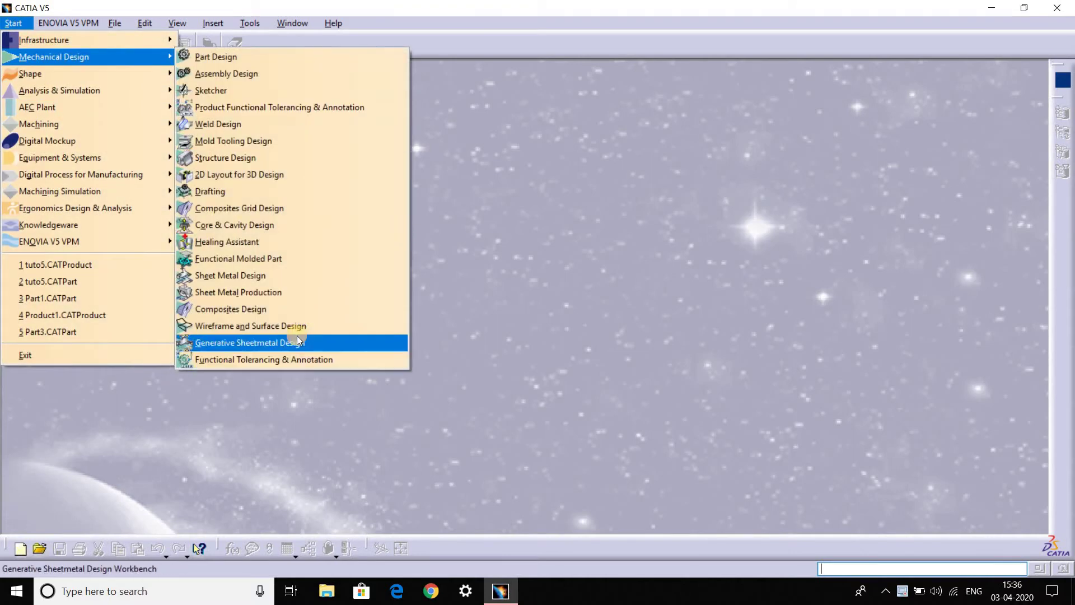
click(297, 340)
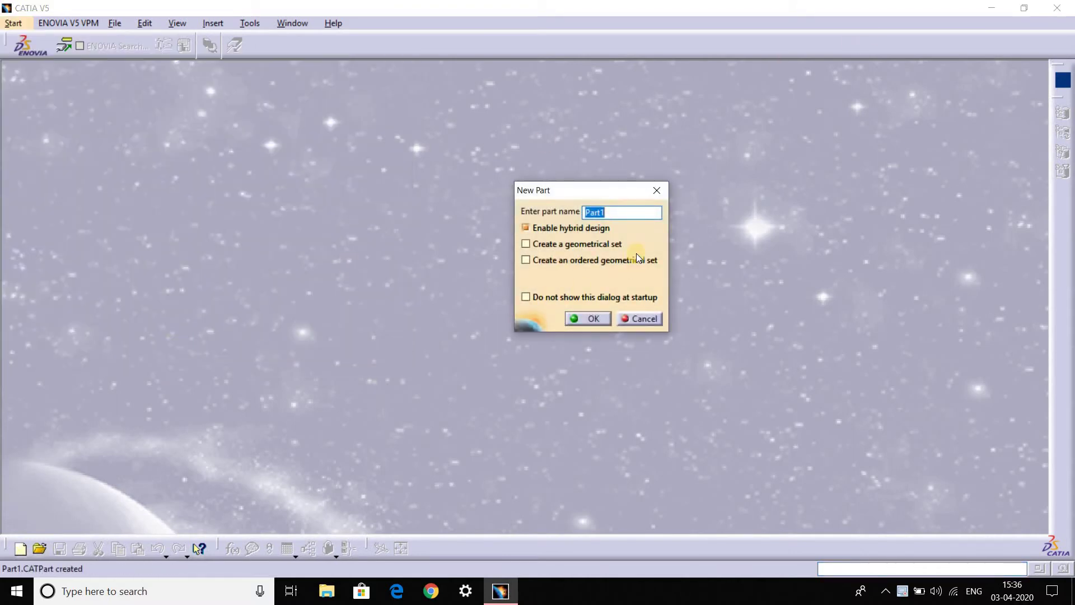
text(t)
text(utorial no  6)
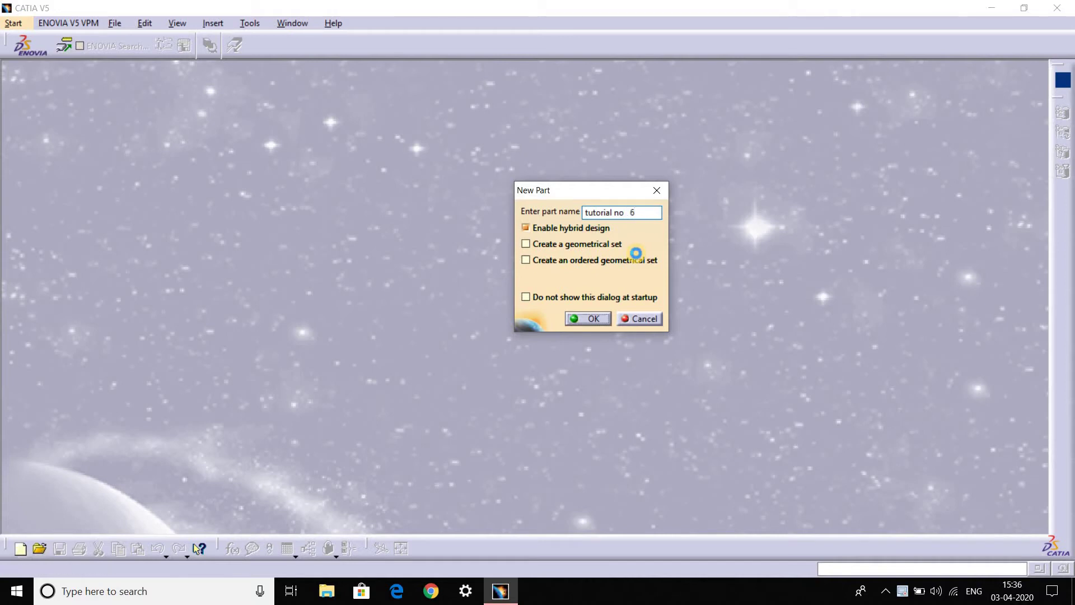
key(Return)
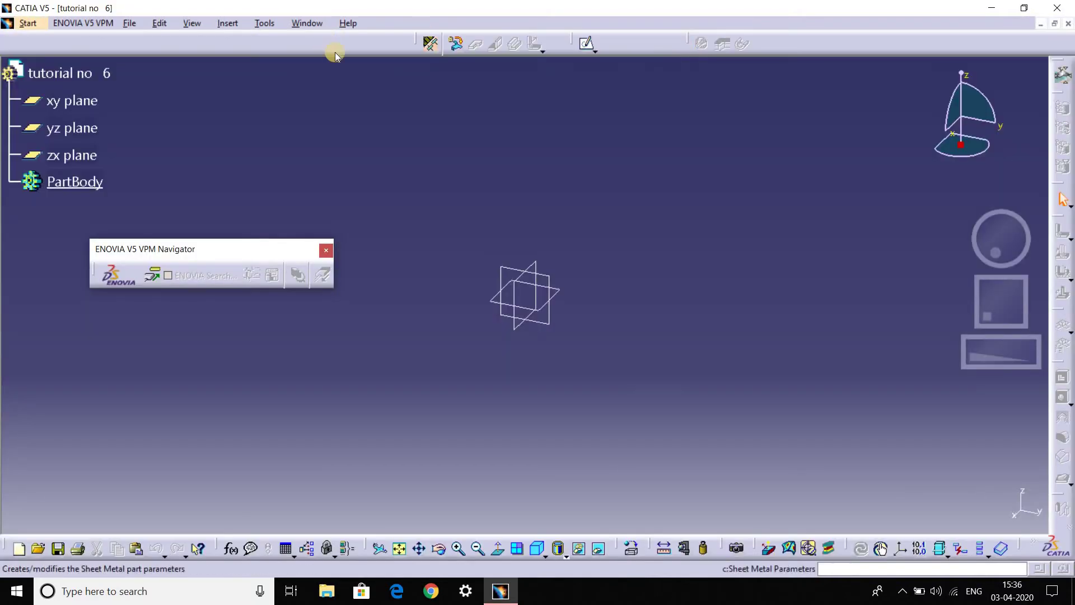
Accept Sheet Metal Parameters of 2mm thickness and 4mm default bend radius.
click(432, 44)
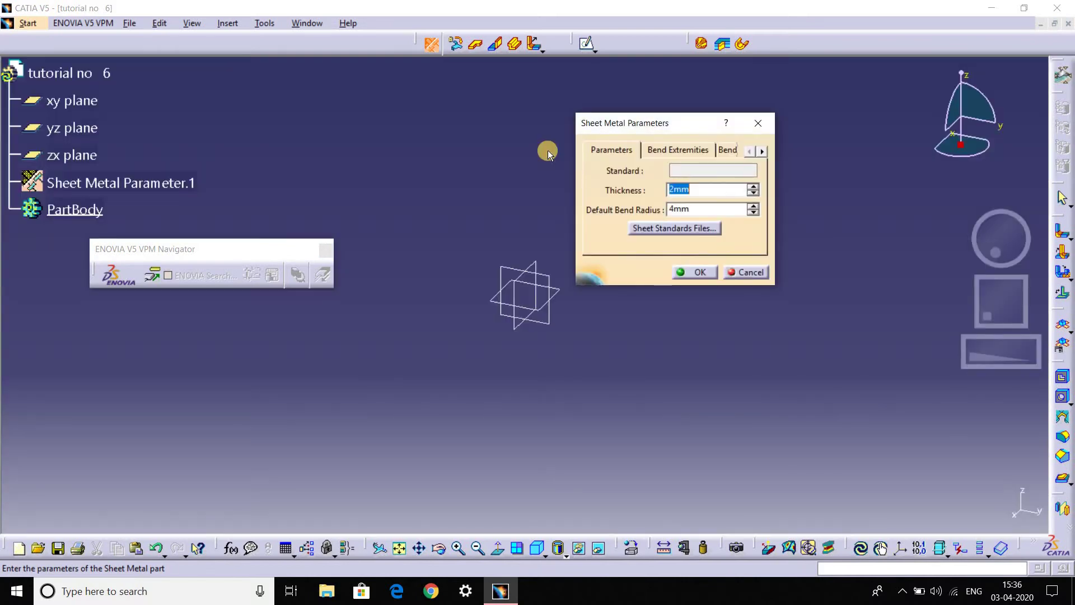
click(695, 272)
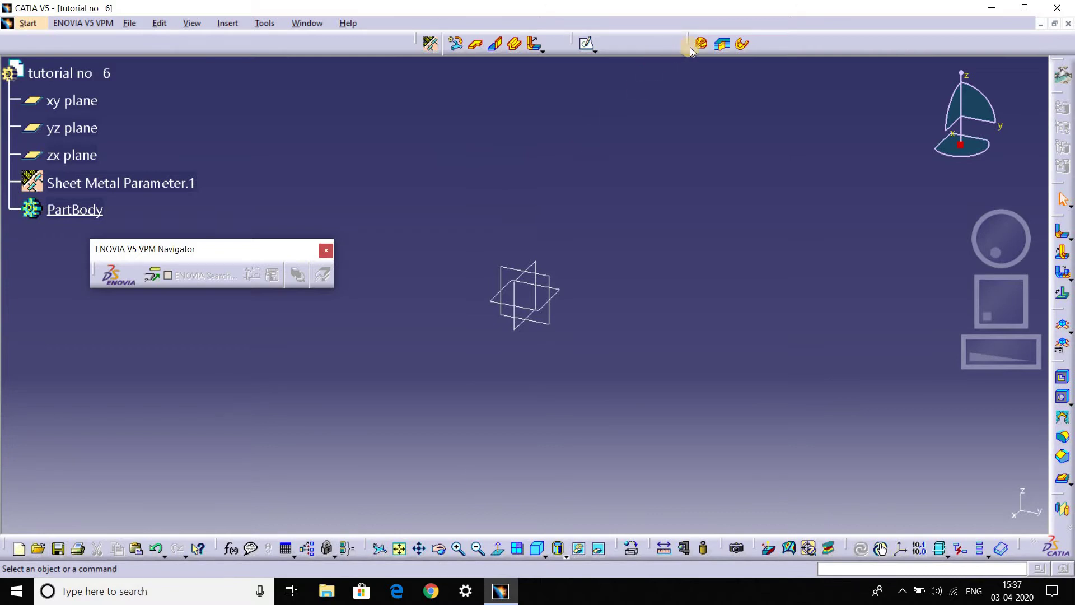
Float the Rolled Walls toolbar and start a Free Form Surface, repositioning its dialog.
drag(687, 40, 632, 144)
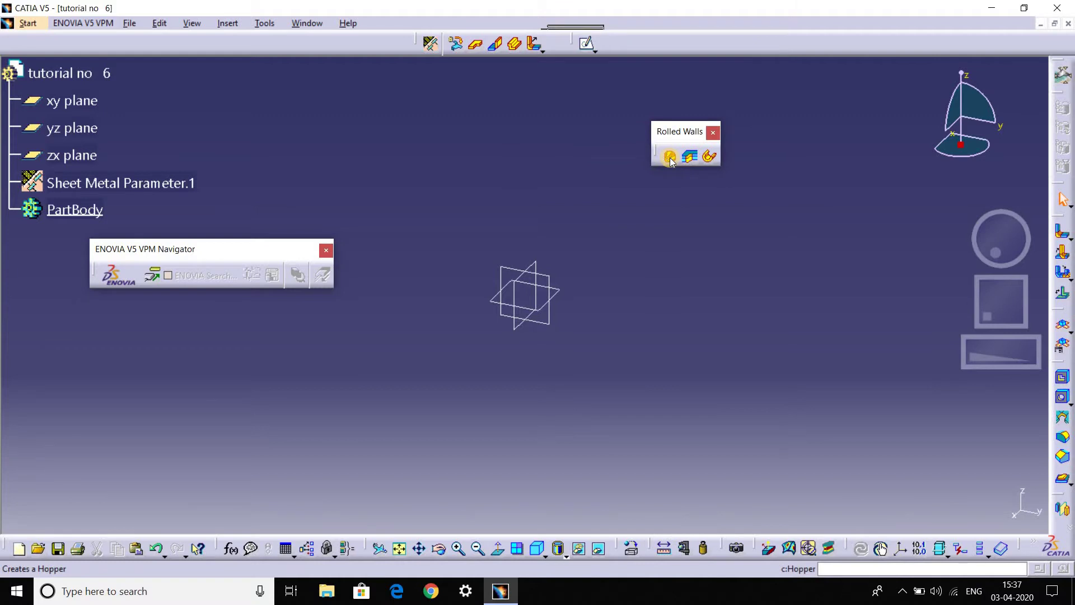
drag(690, 122, 698, 113)
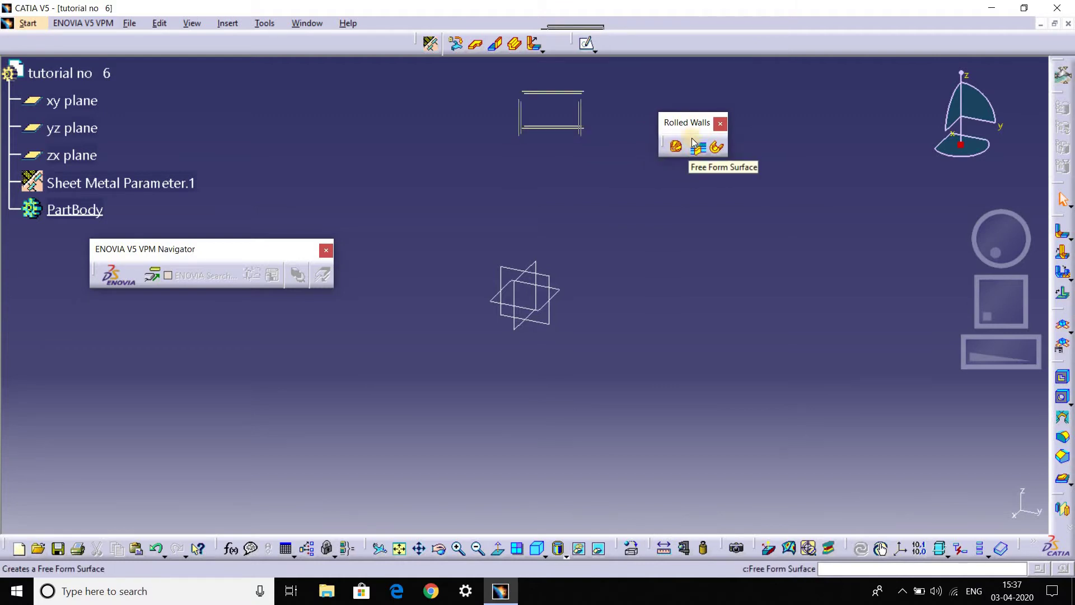
click(696, 148)
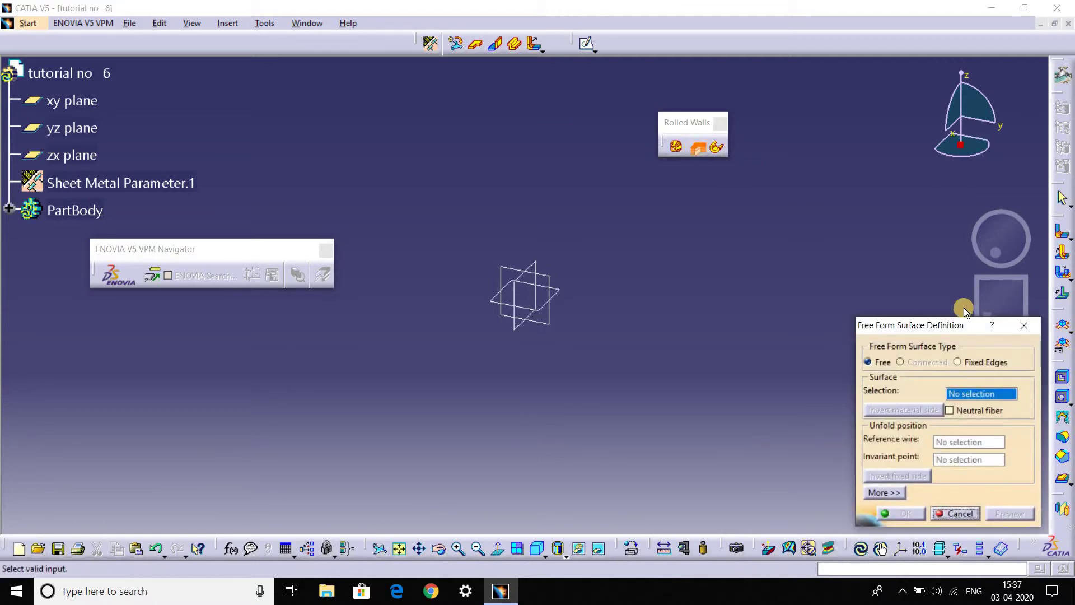
drag(953, 326, 496, 125)
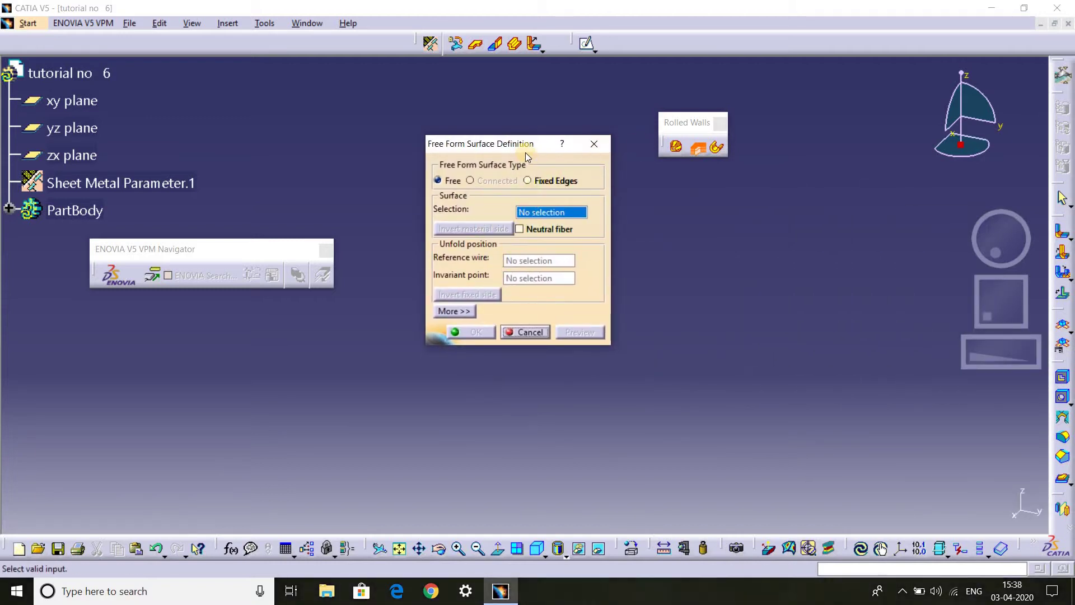
drag(545, 144, 638, 150)
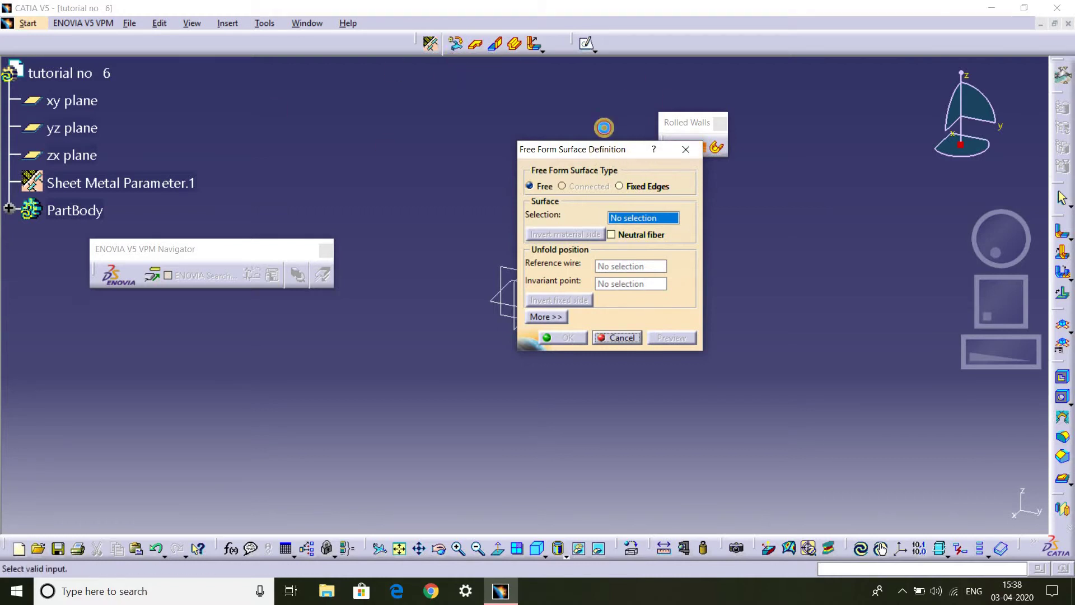
drag(609, 148, 813, 81)
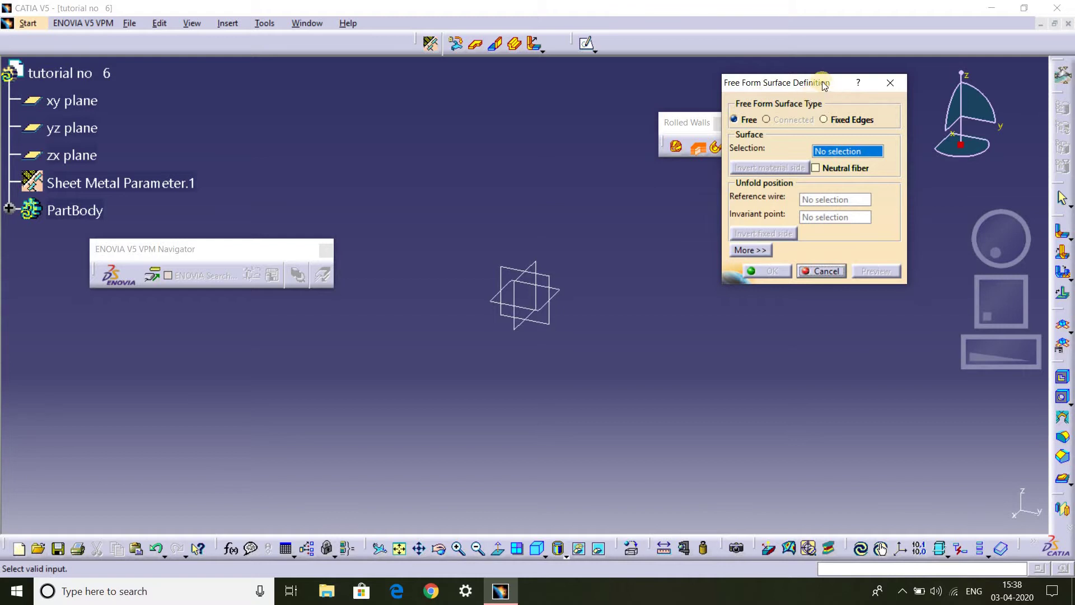
drag(809, 83, 903, 123)
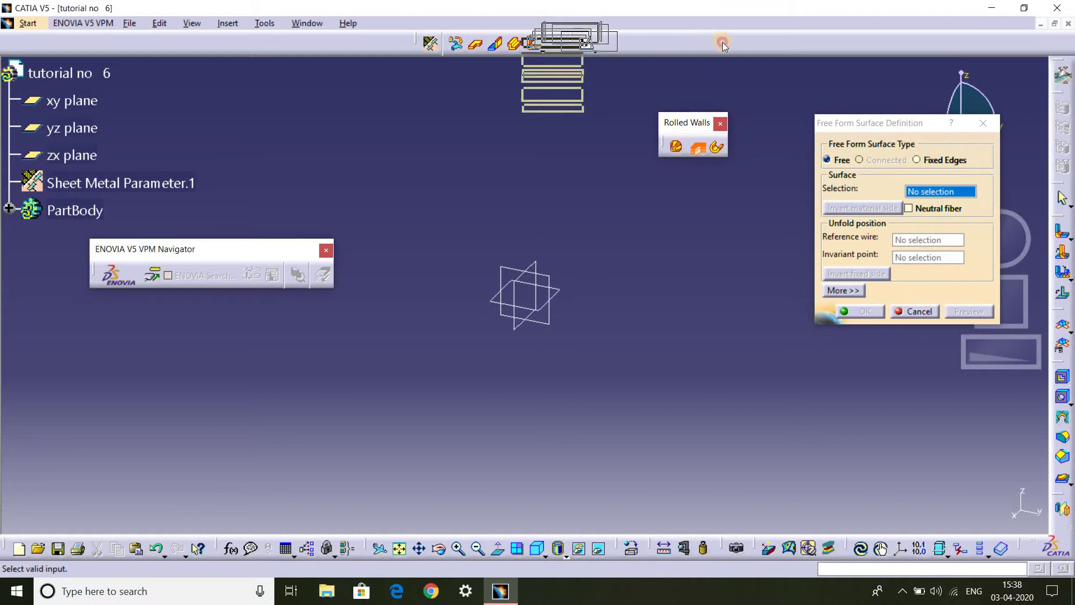
Switch to a shape design workbench, cancel the Free Form Surface, and minimize CATIA.
click(28, 23)
mouse_move(45, 72)
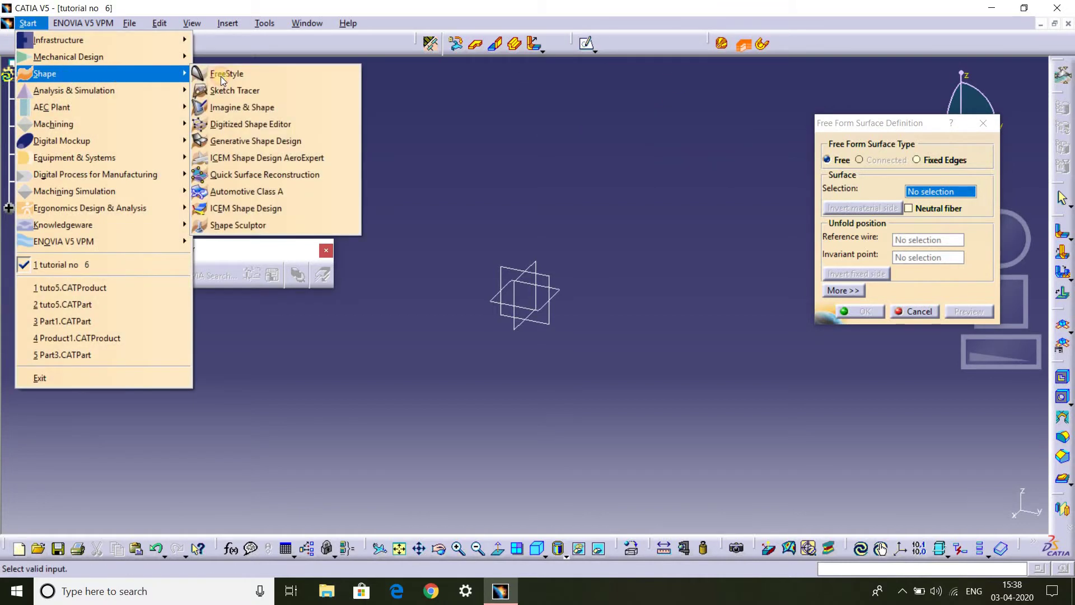
click(251, 124)
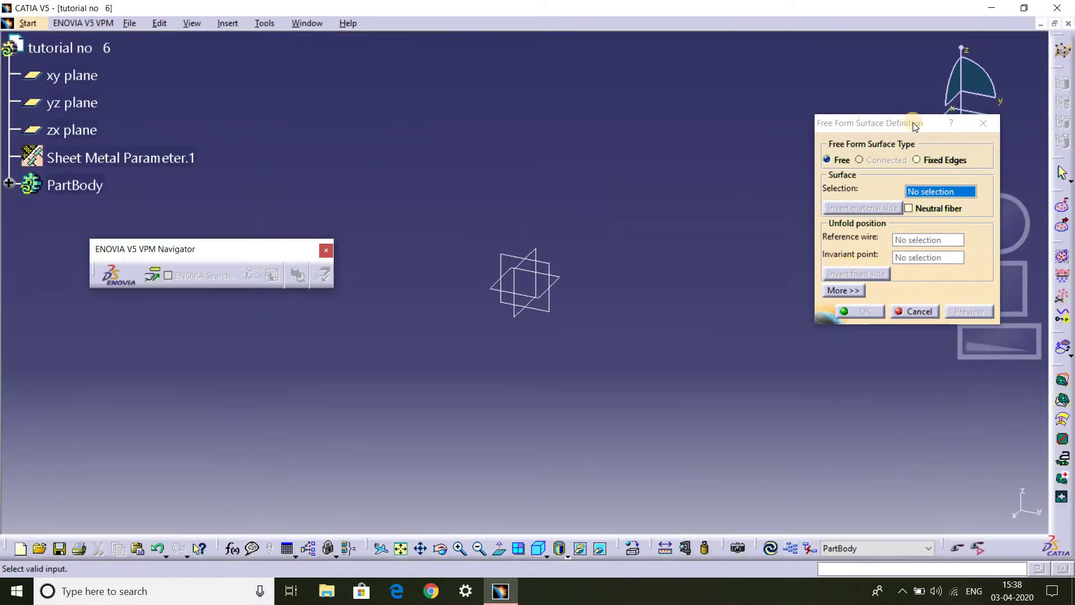
click(983, 123)
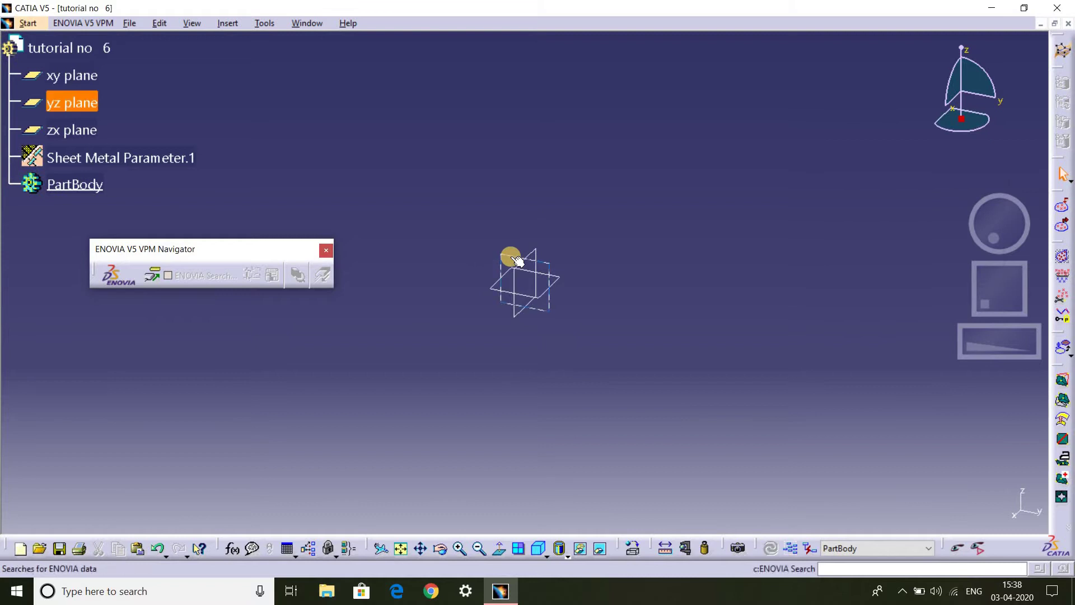
click(984, 10)
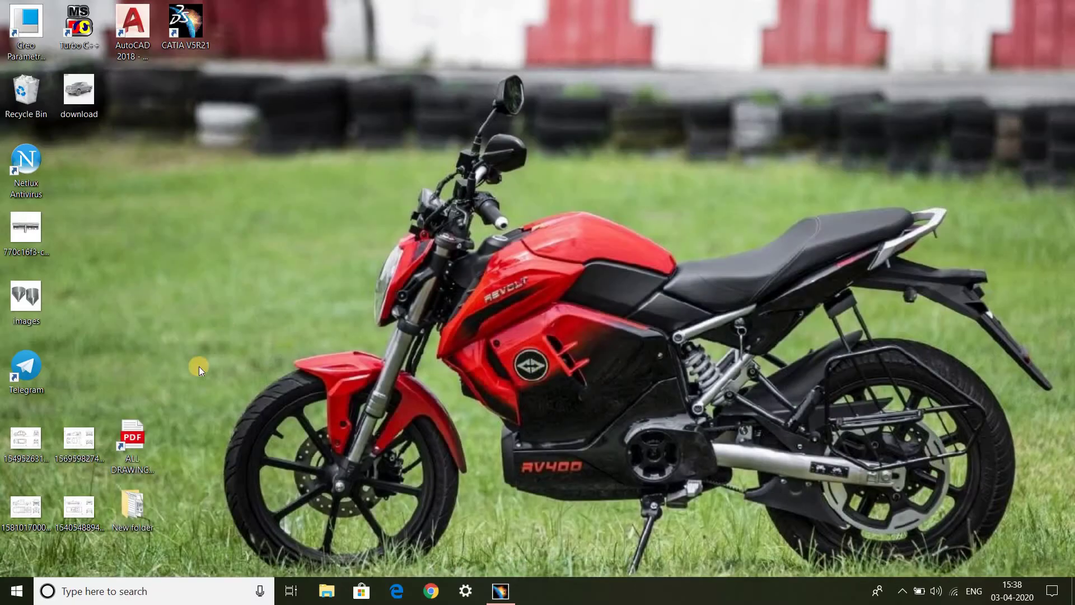
right_click(35, 233)
mouse_move(77, 336)
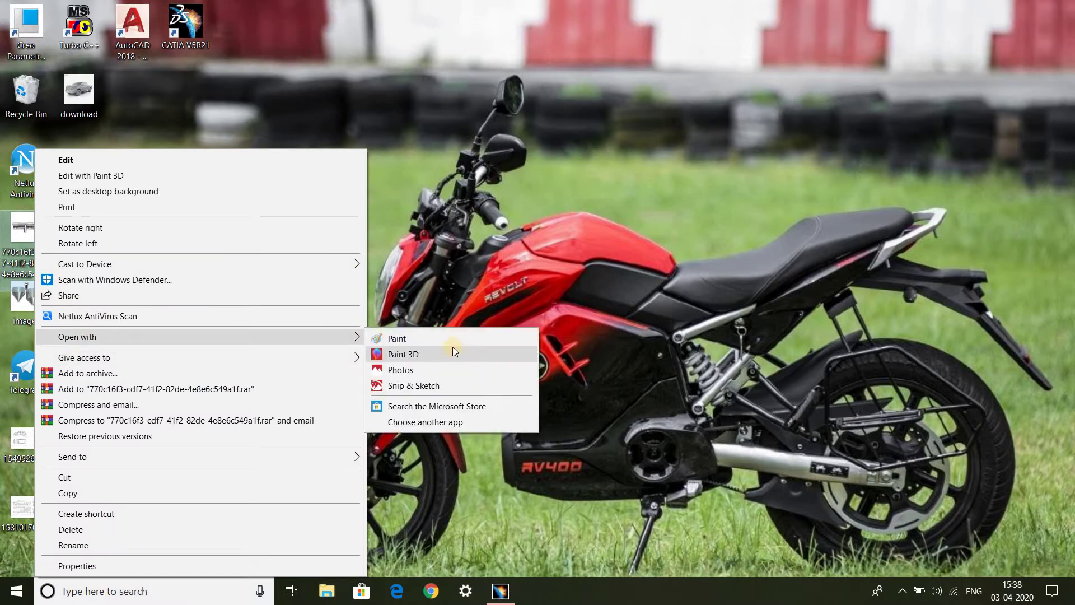
click(430, 371)
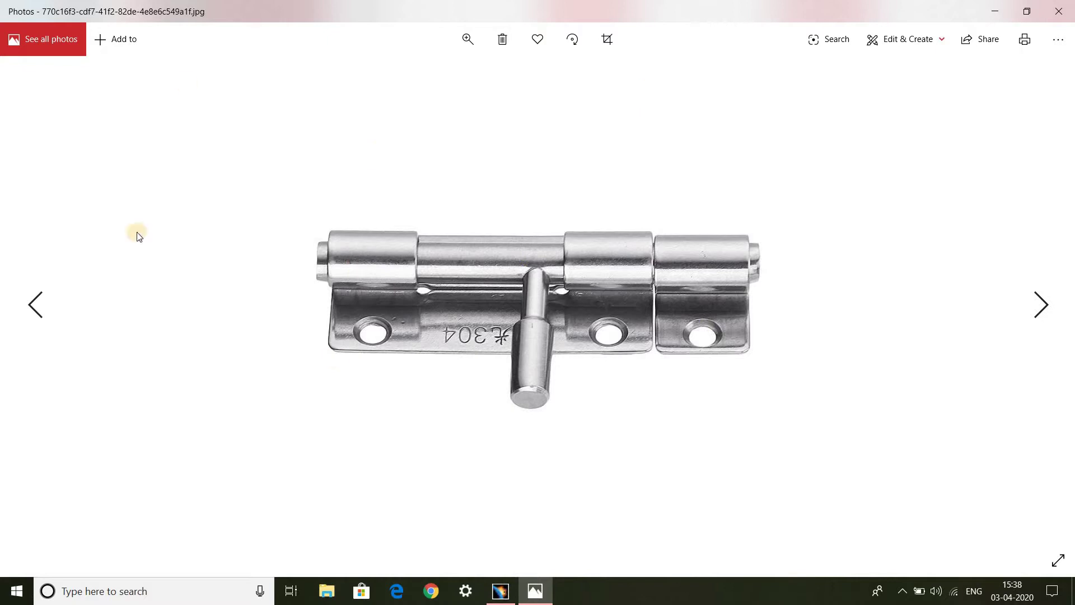
click(996, 11)
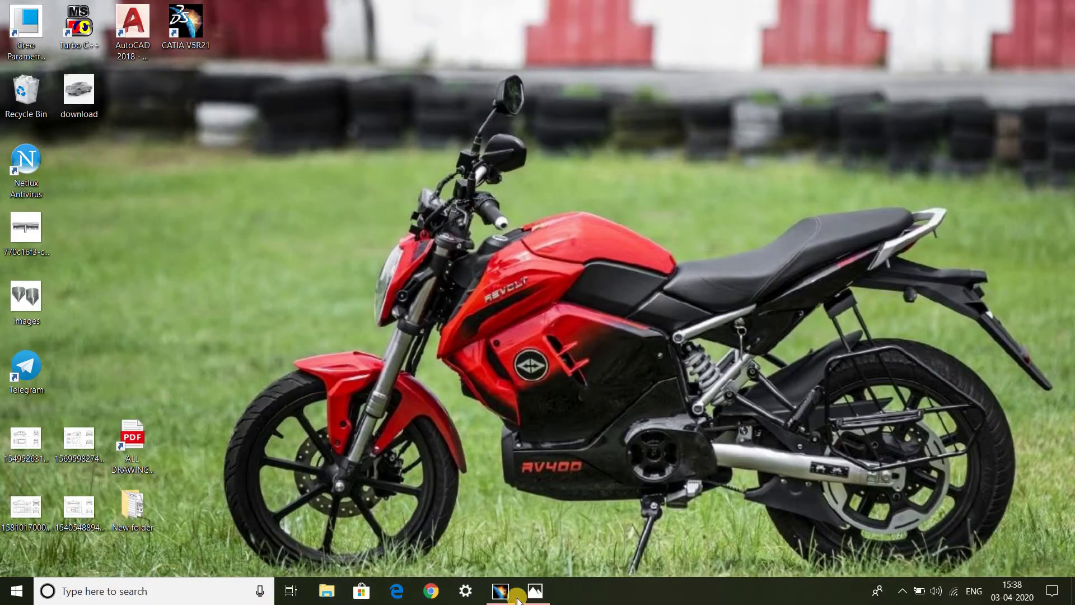
Restore CATIA, switch to Generative Shape Design via Start > Shape, and sketch on yz.
click(501, 591)
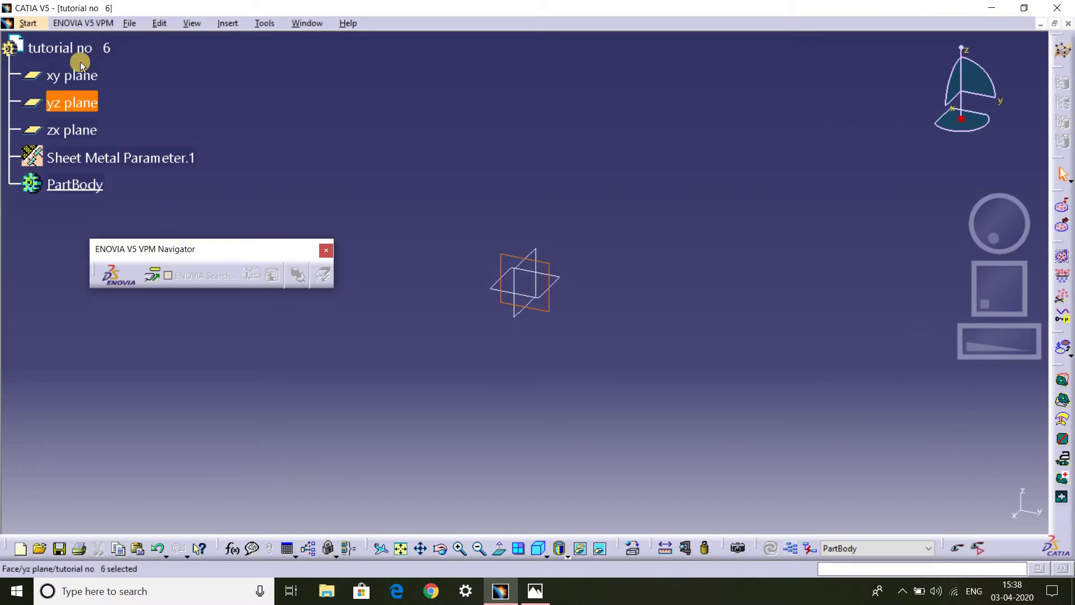
click(28, 23)
mouse_move(45, 73)
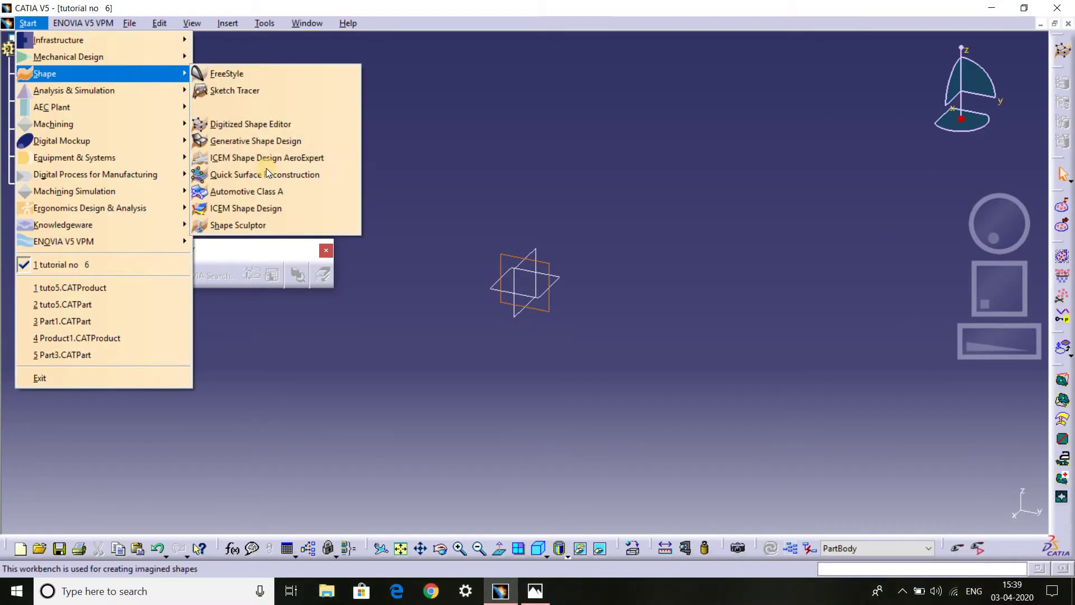
click(247, 143)
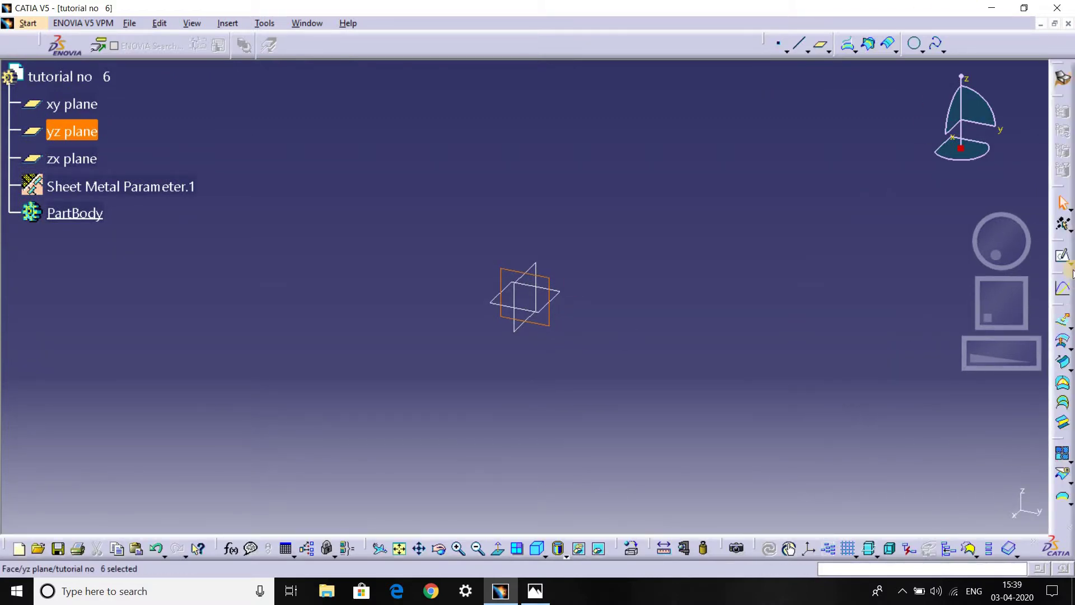
click(1063, 256)
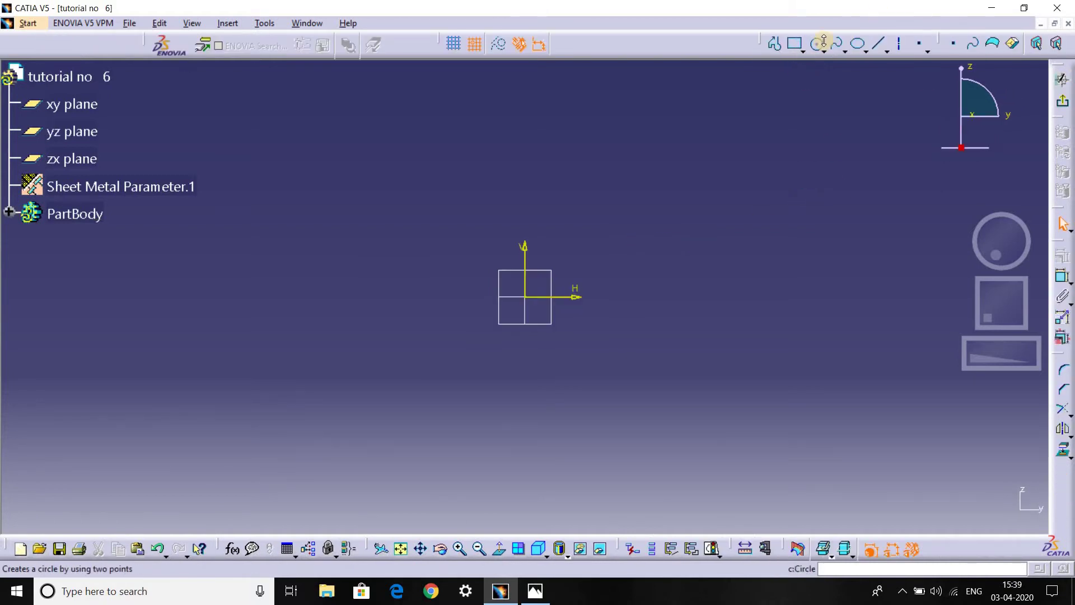
Draw a 30mm-radius circle centred above the origin.
click(818, 43)
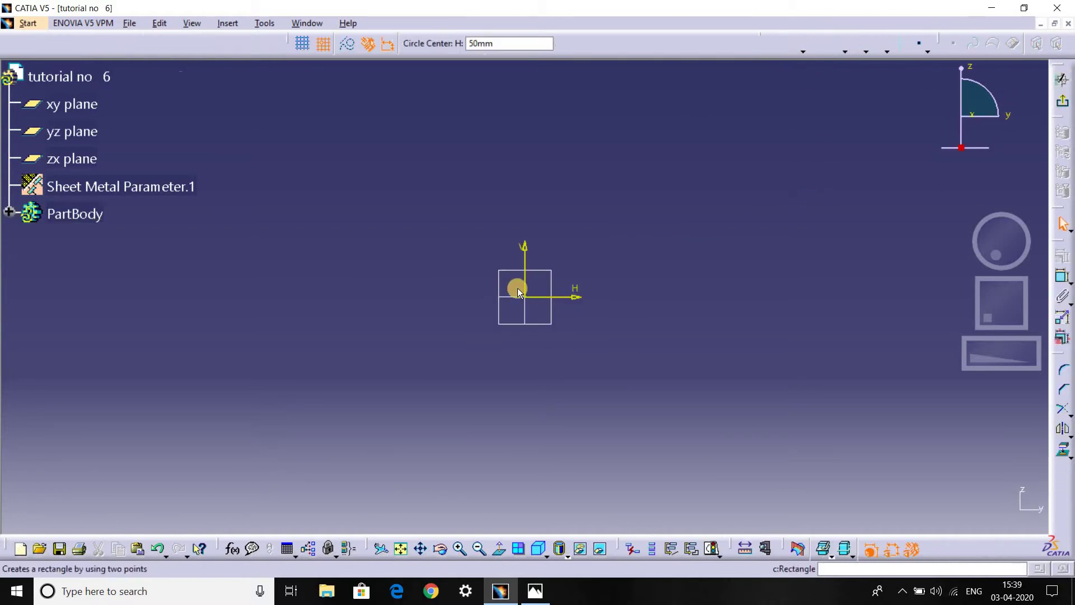
click(527, 247)
text(30)
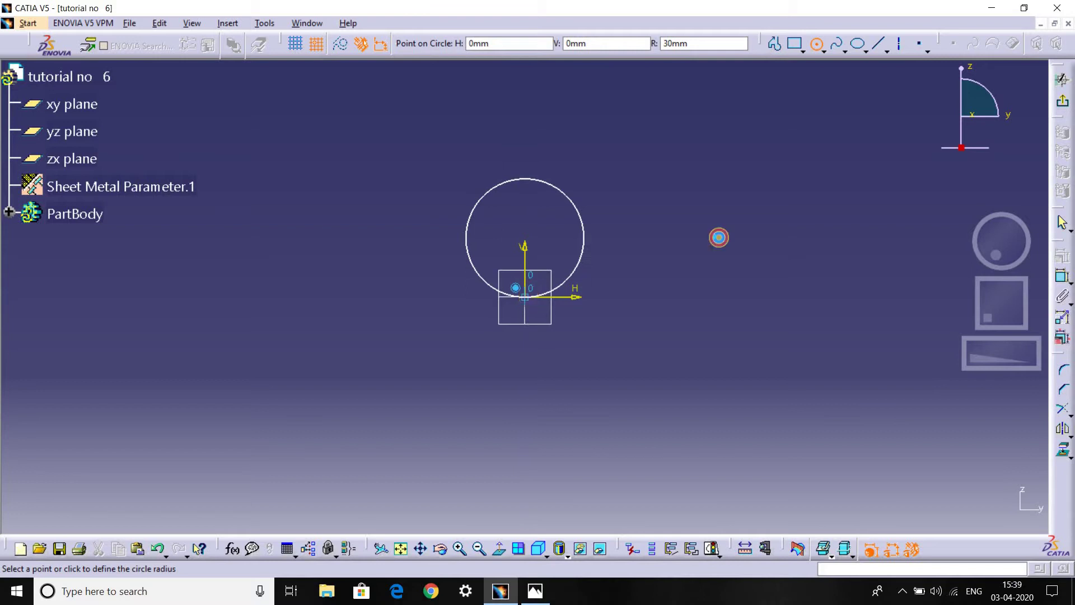
click(718, 238)
Draw two horizontal lines at V -20, ending at H 20 and H -120.
click(879, 43)
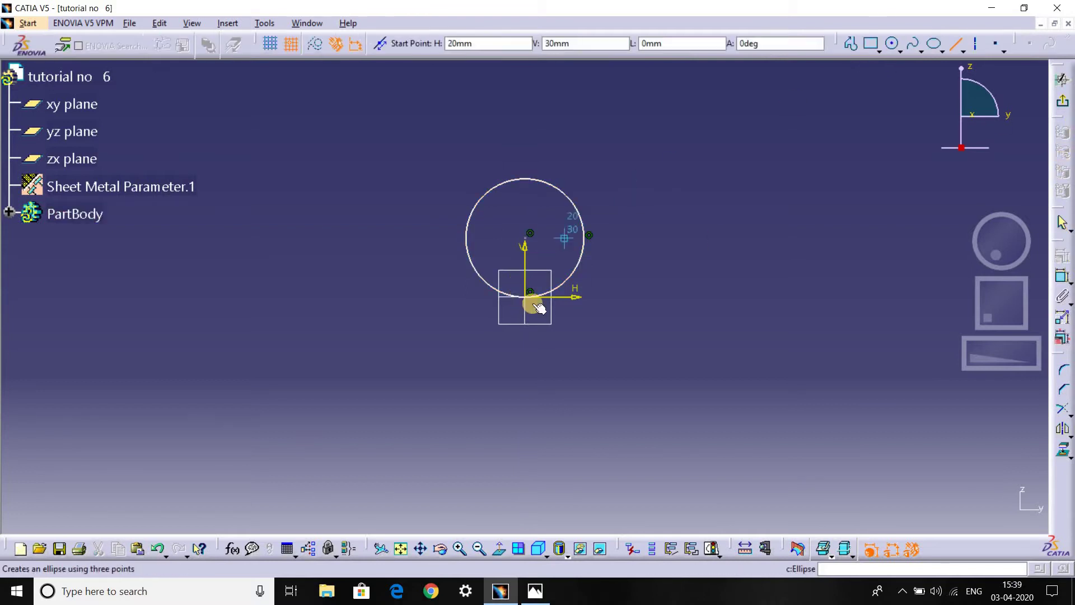
click(682, 336)
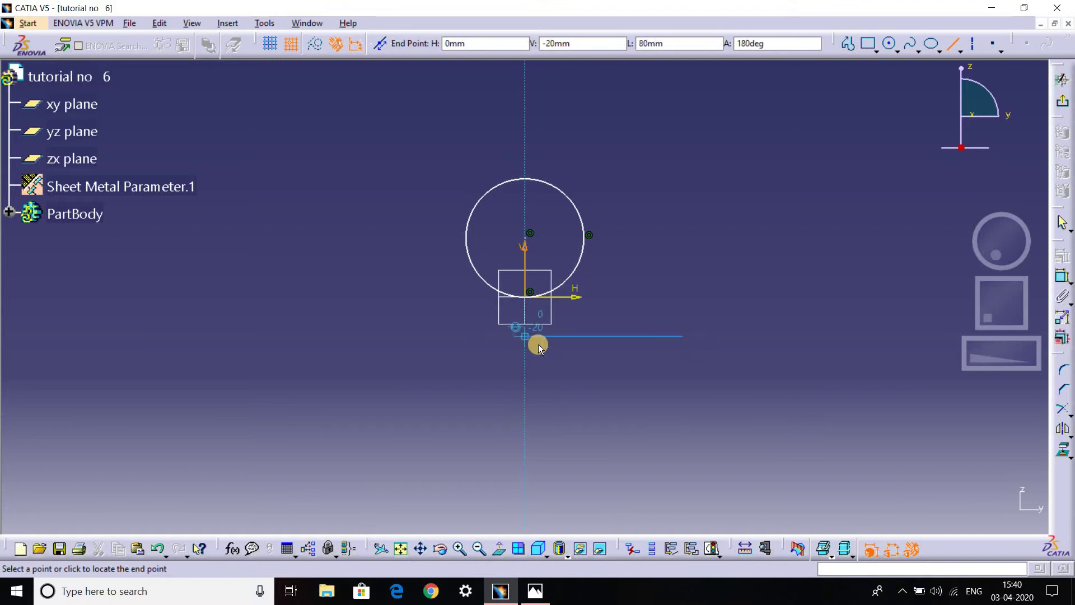
click(561, 341)
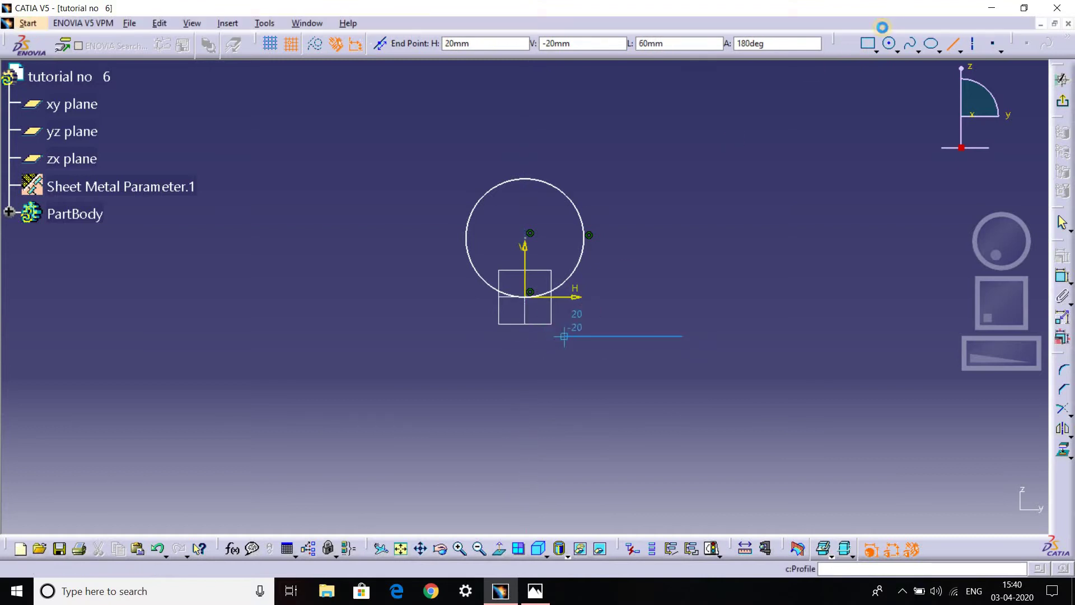
click(614, 319)
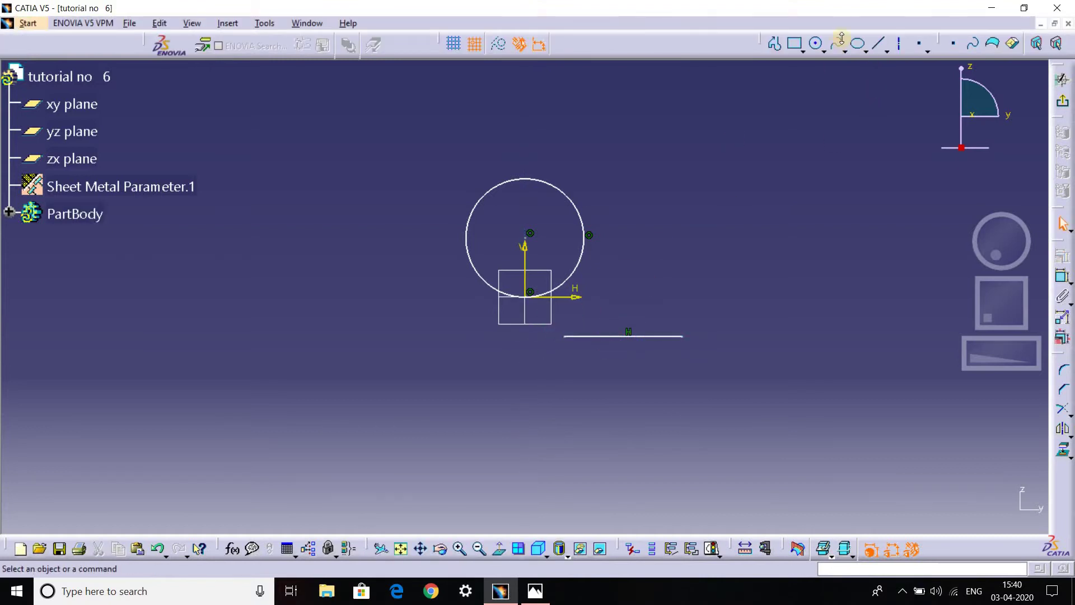
click(873, 47)
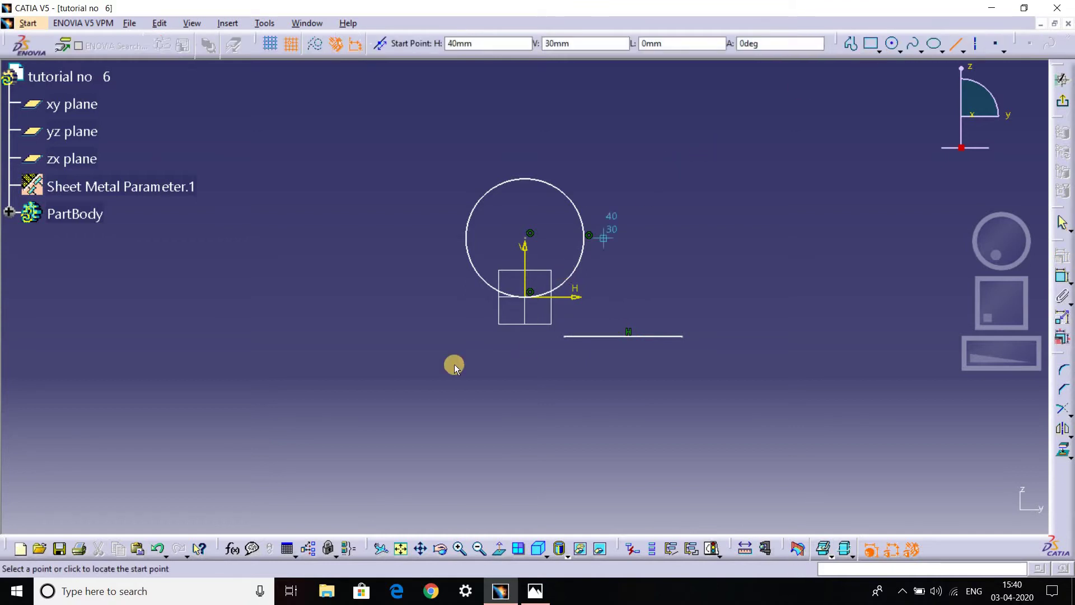
click(475, 344)
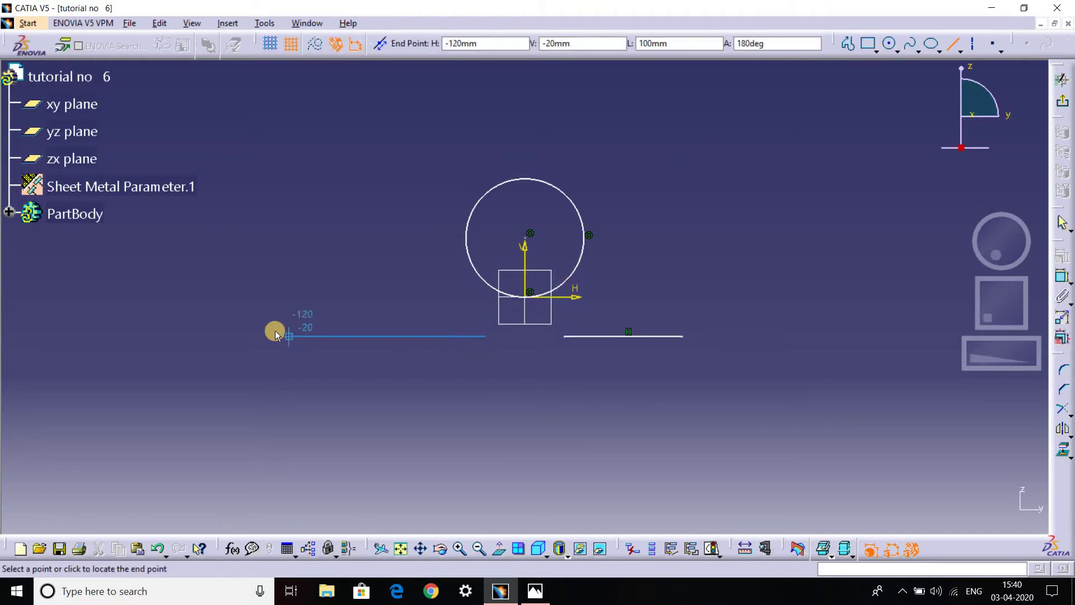
click(271, 336)
click(657, 149)
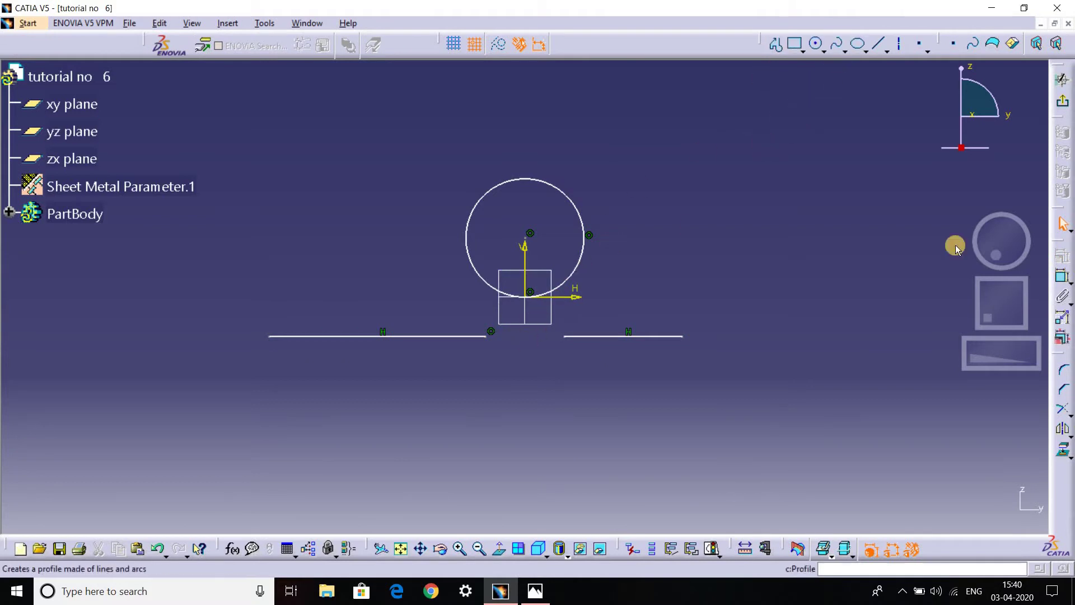
Add corners joining the circle to the right line (R 15.975) and left line (R 28.098).
click(1064, 367)
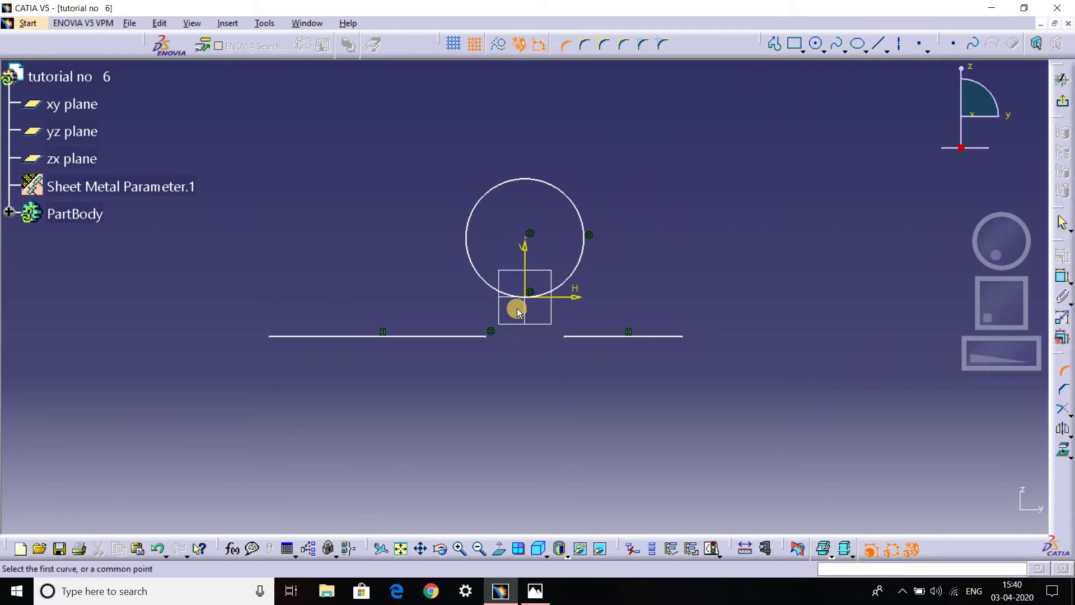
click(579, 275)
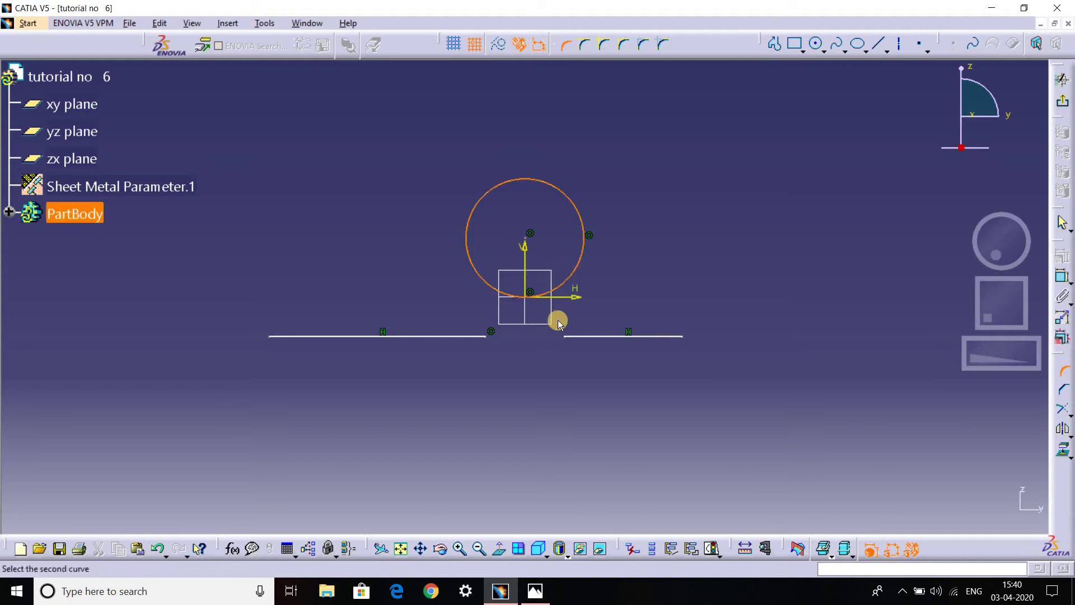
click(571, 336)
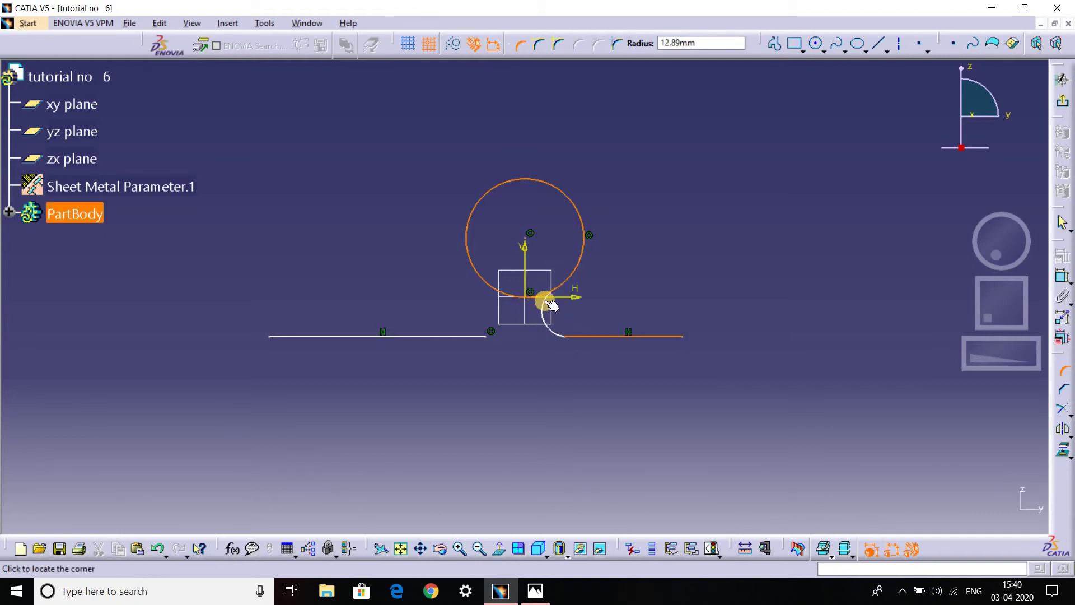
click(554, 305)
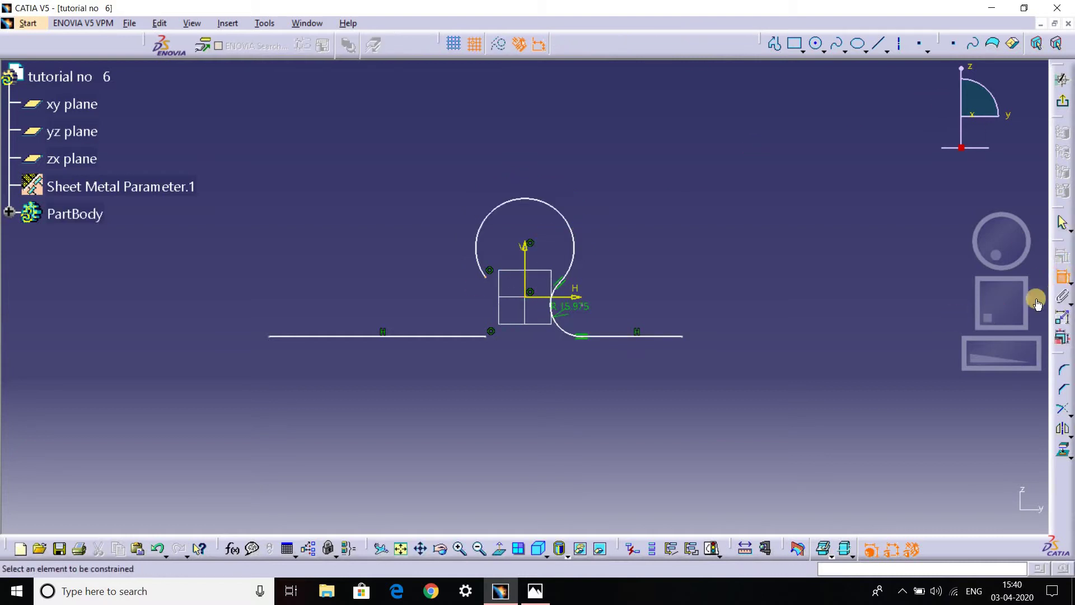
click(1063, 276)
key(Escape)
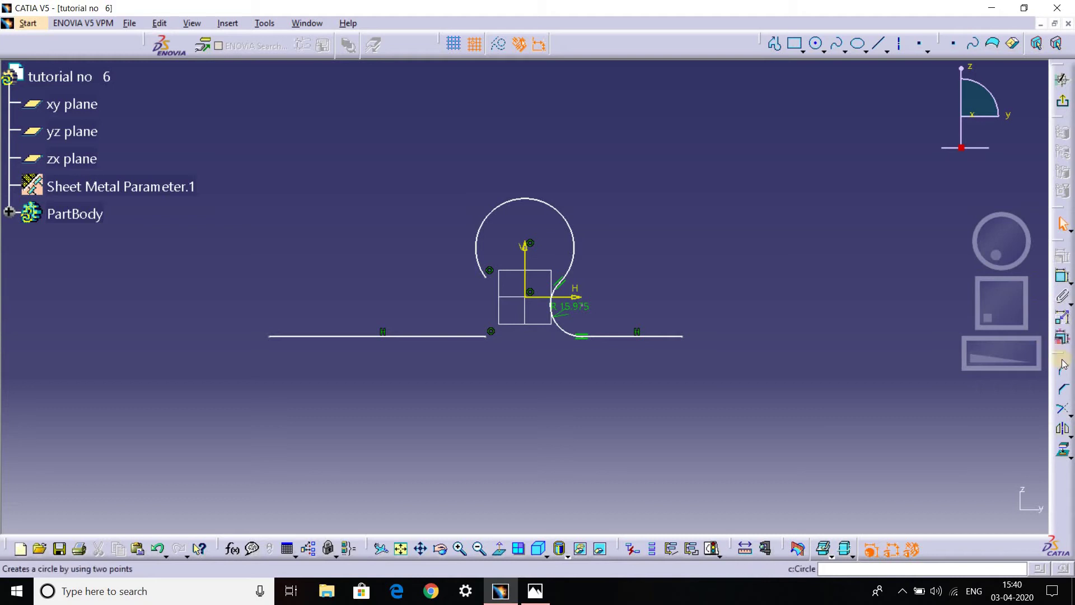
click(1065, 370)
click(480, 269)
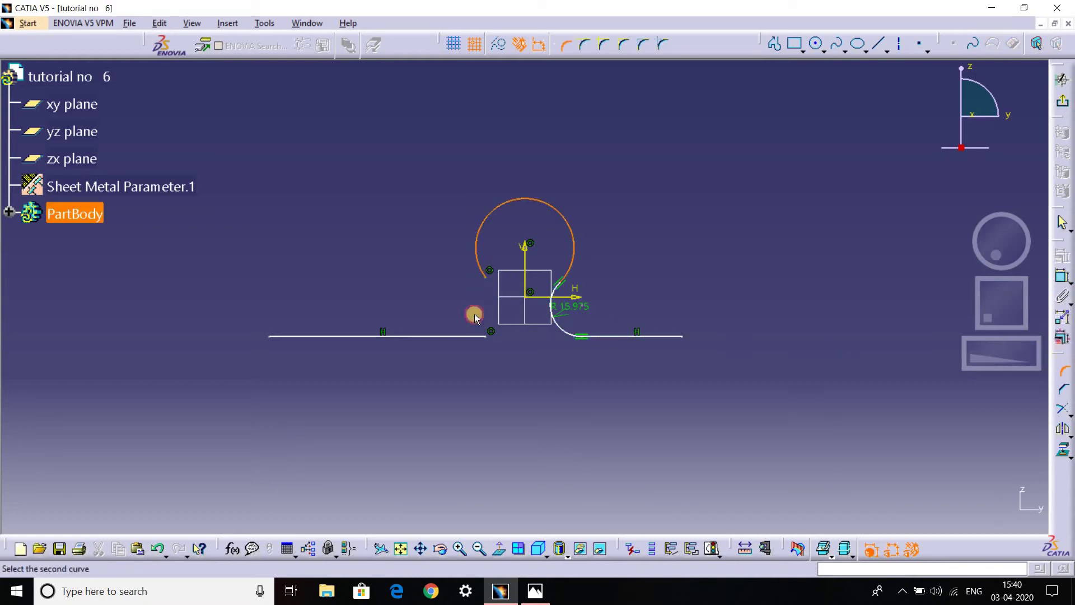
click(470, 335)
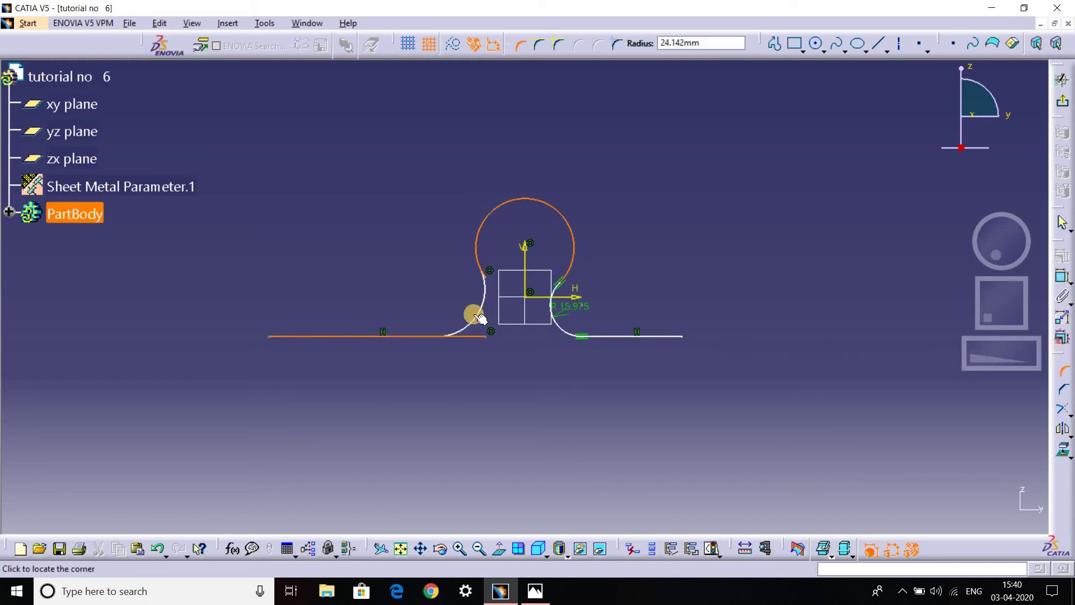
click(473, 310)
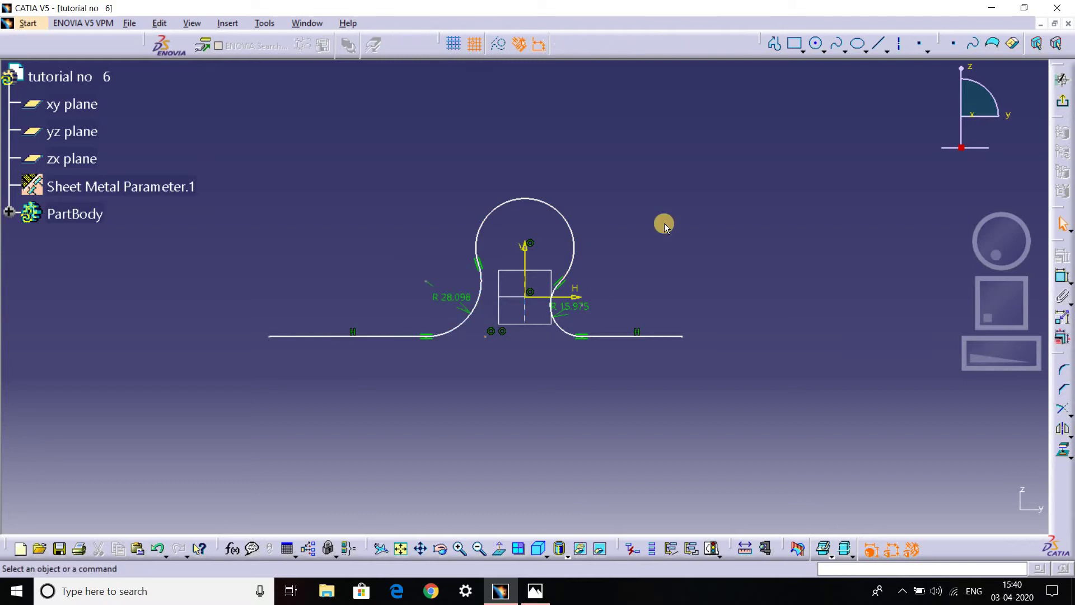
Dimension the circle's radius and set it to 100 mm.
click(1063, 276)
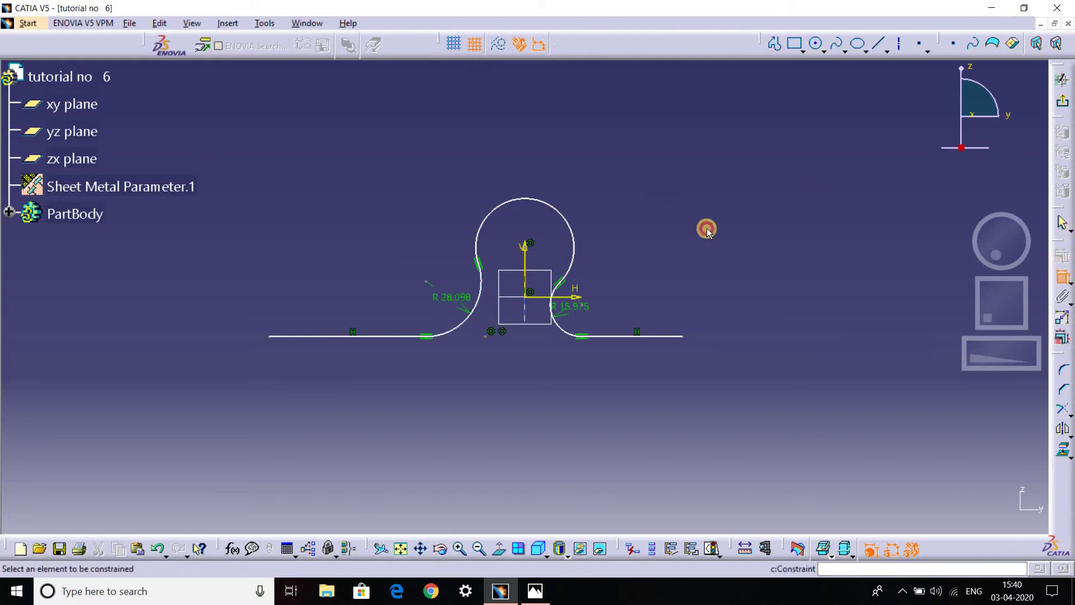
click(513, 200)
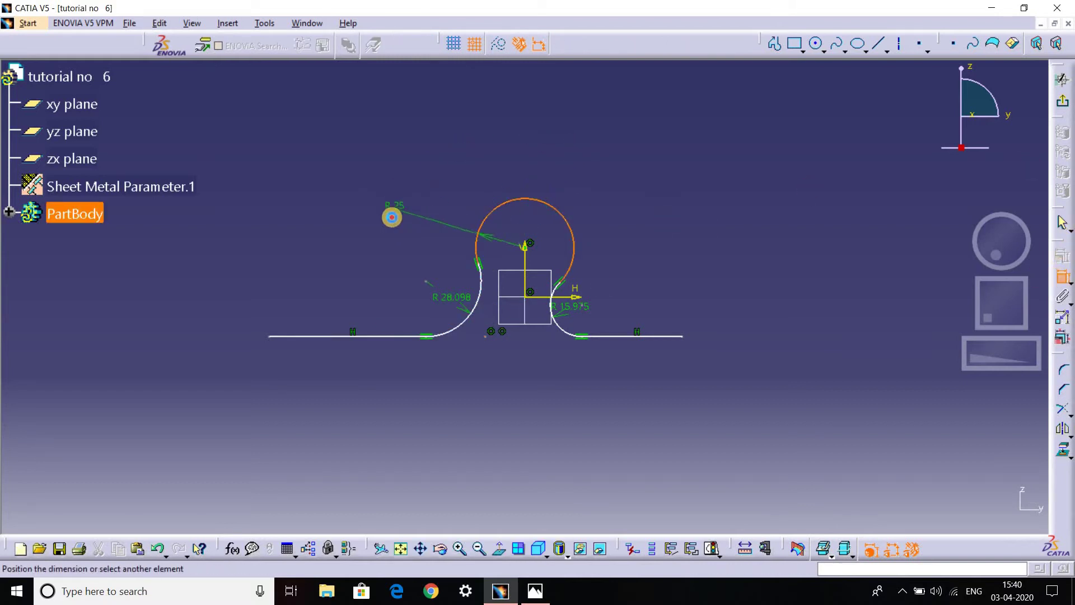
click(392, 217)
double_click(386, 213)
text(100)
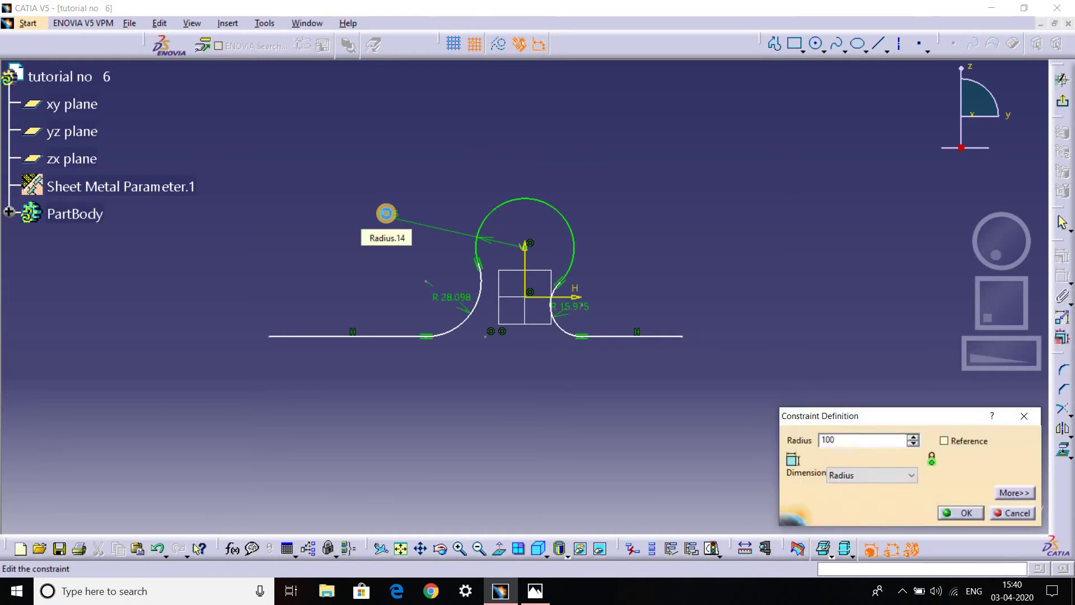
key(Return)
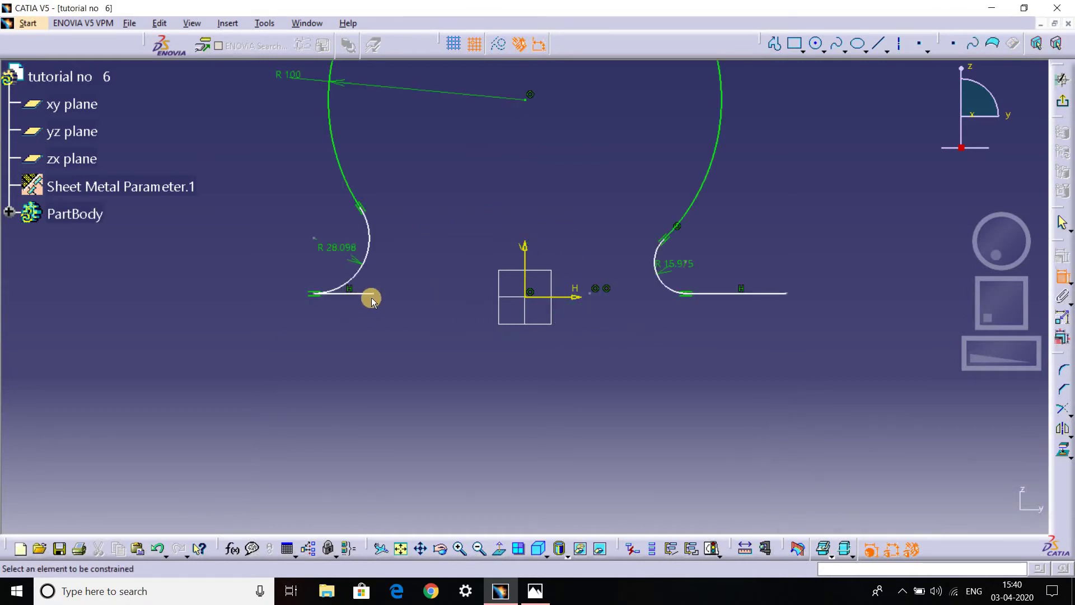
Lengthen both side lines and set both corner radii to 10 mm.
drag(372, 297, 211, 296)
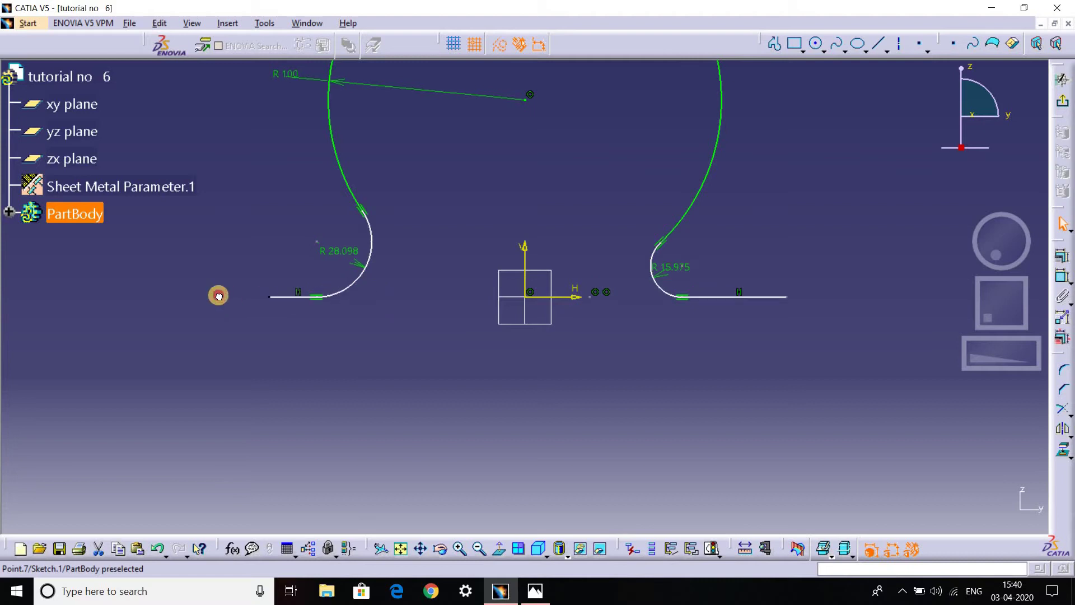
drag(742, 309, 557, 332)
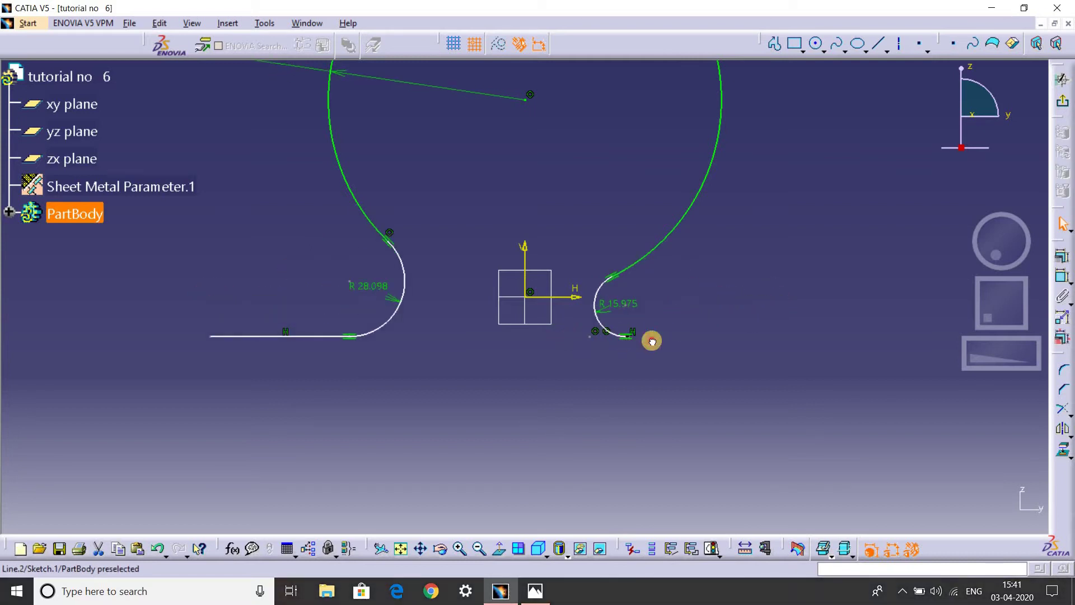
drag(701, 332, 745, 343)
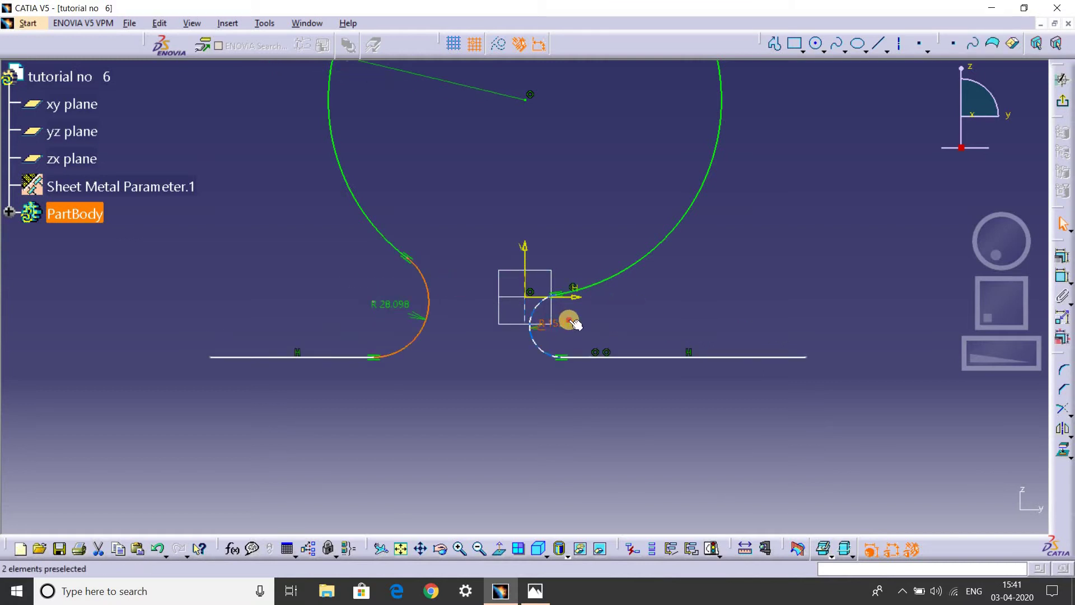
double_click(692, 285)
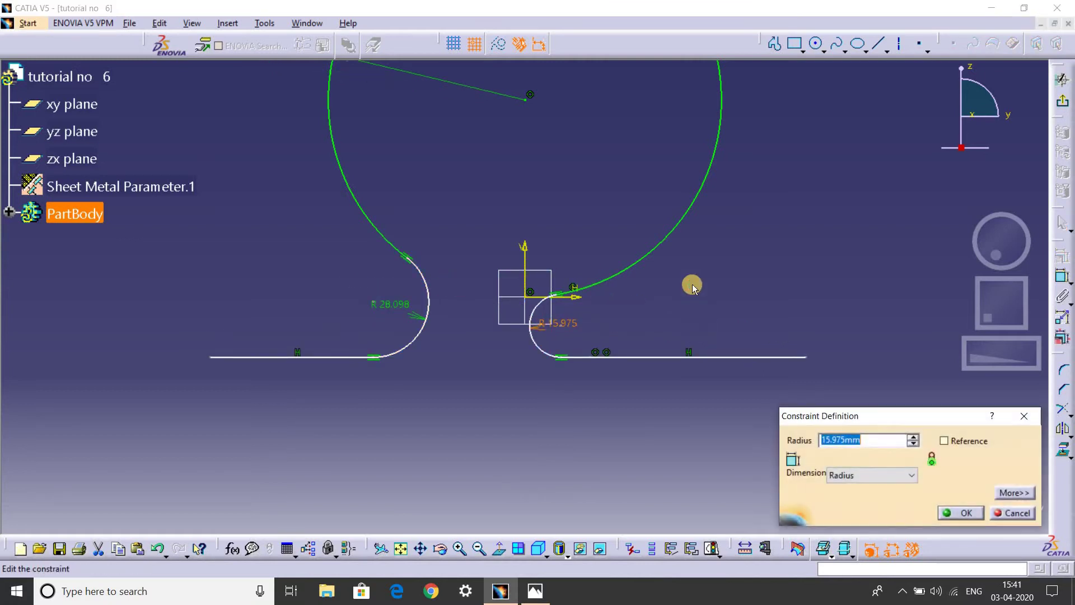
key(Return)
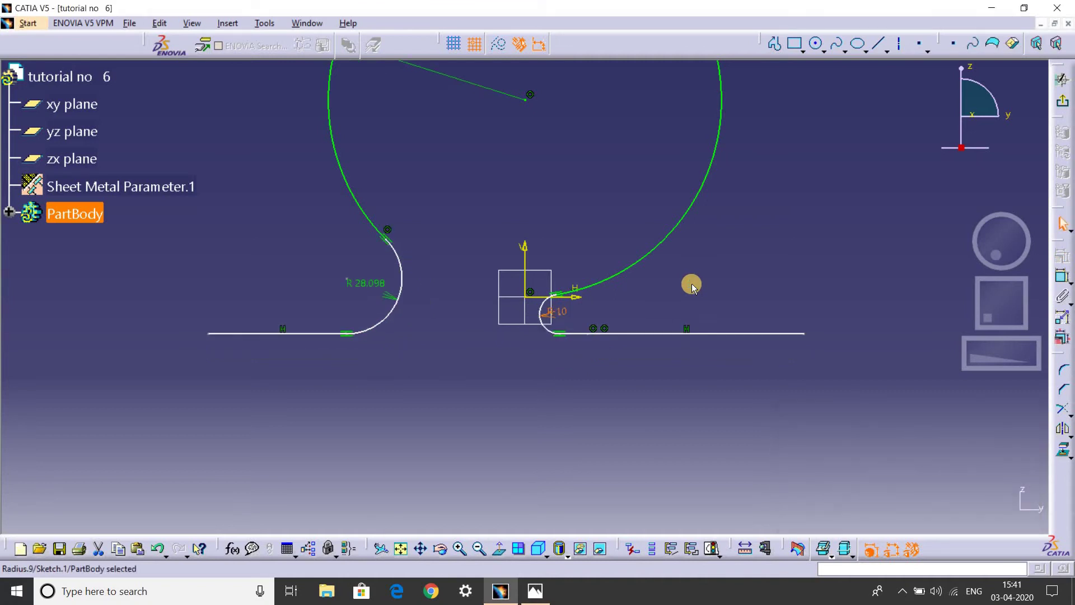
double_click(376, 292)
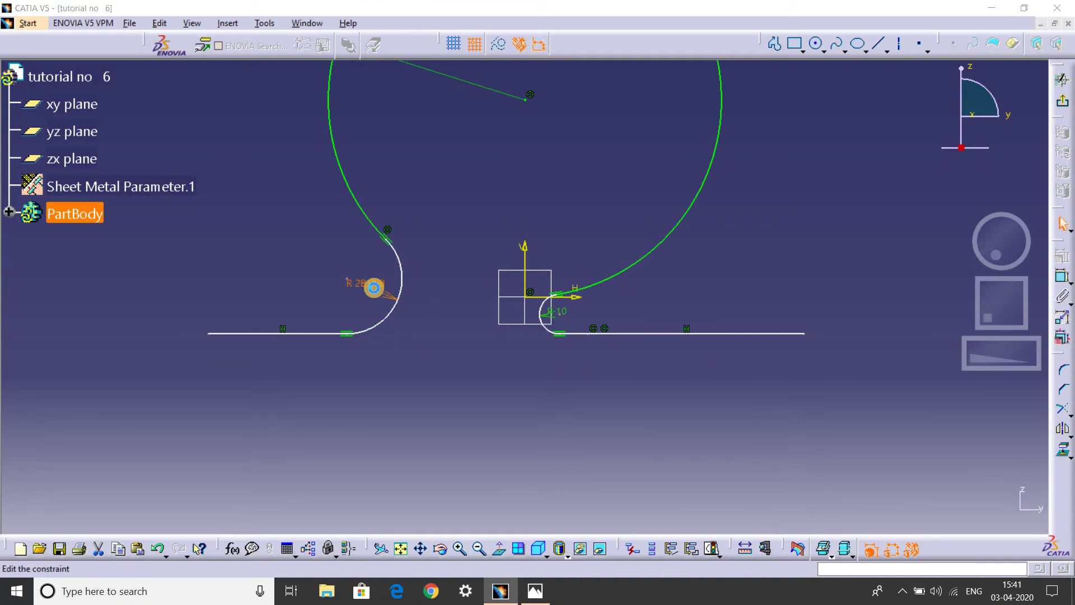
text(10)
key(Return)
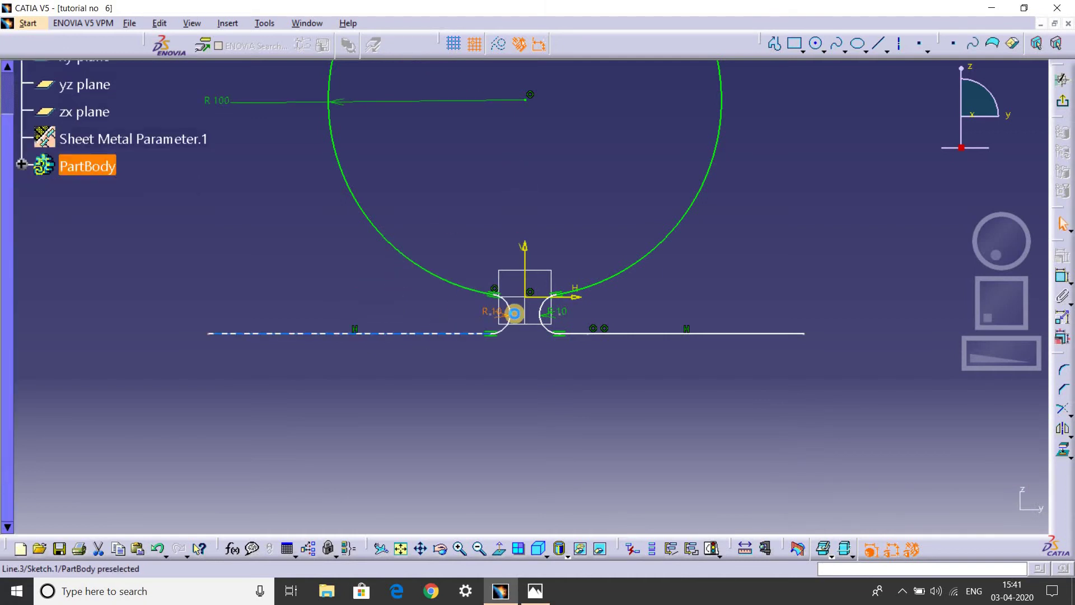
Constrain the line's offset from the horizontal axis to 10 mm.
click(588, 300)
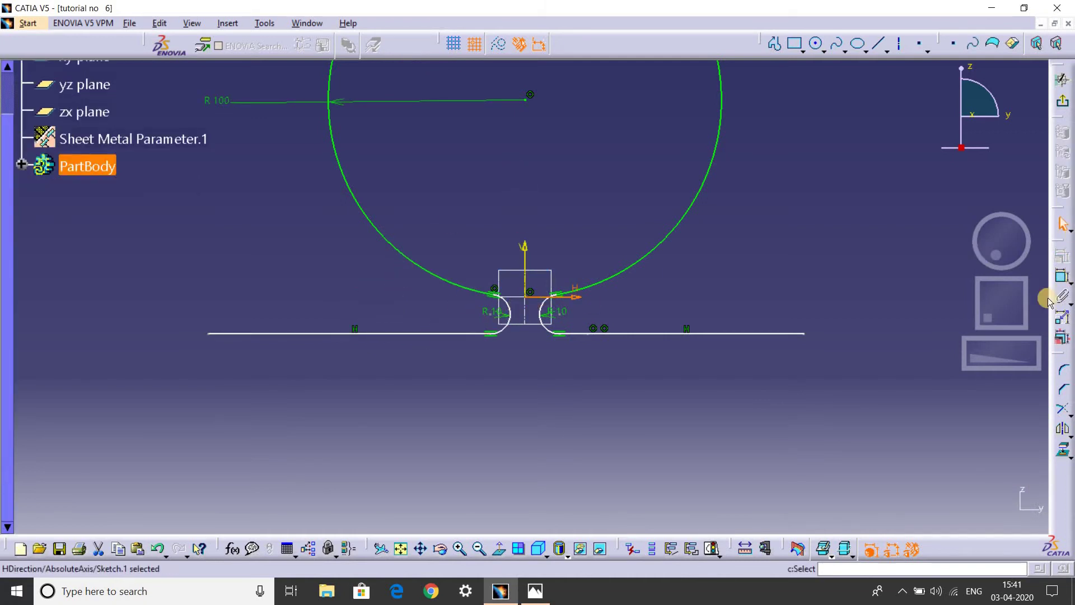
click(1061, 276)
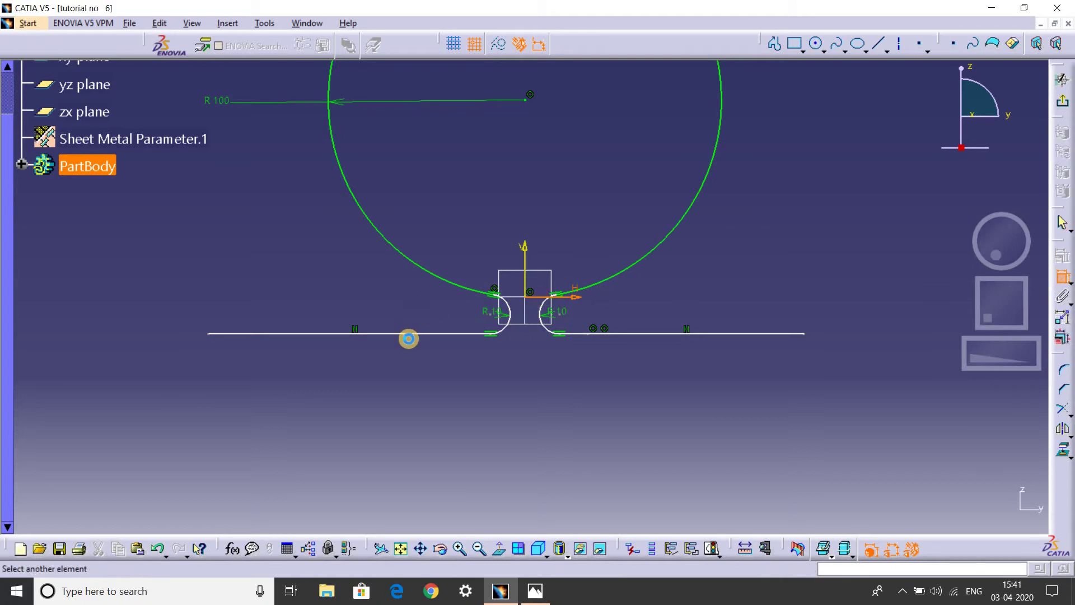
click(415, 334)
double_click(374, 301)
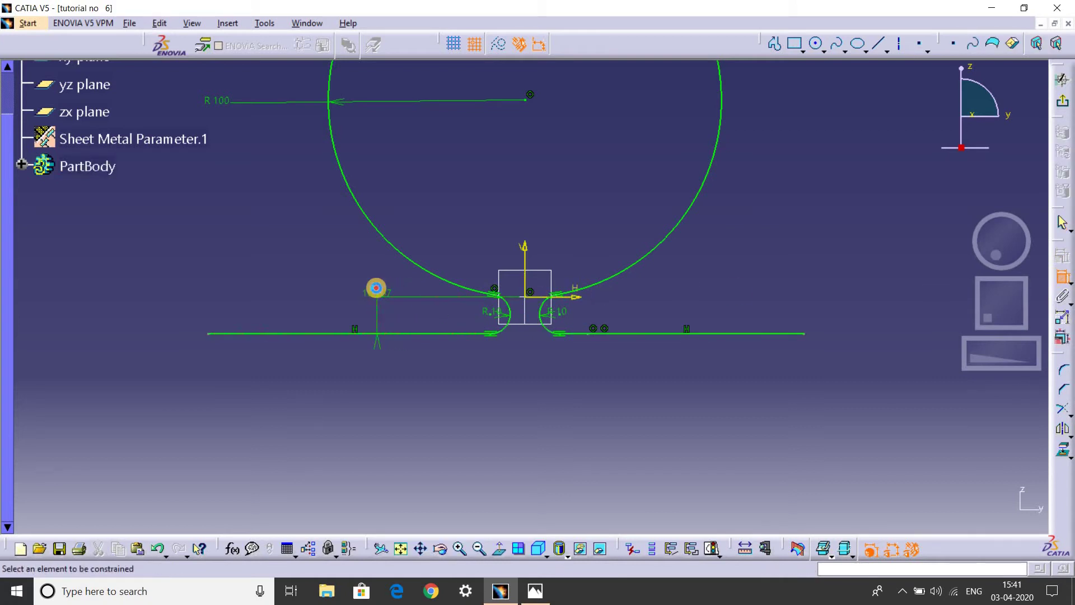
click(913, 464)
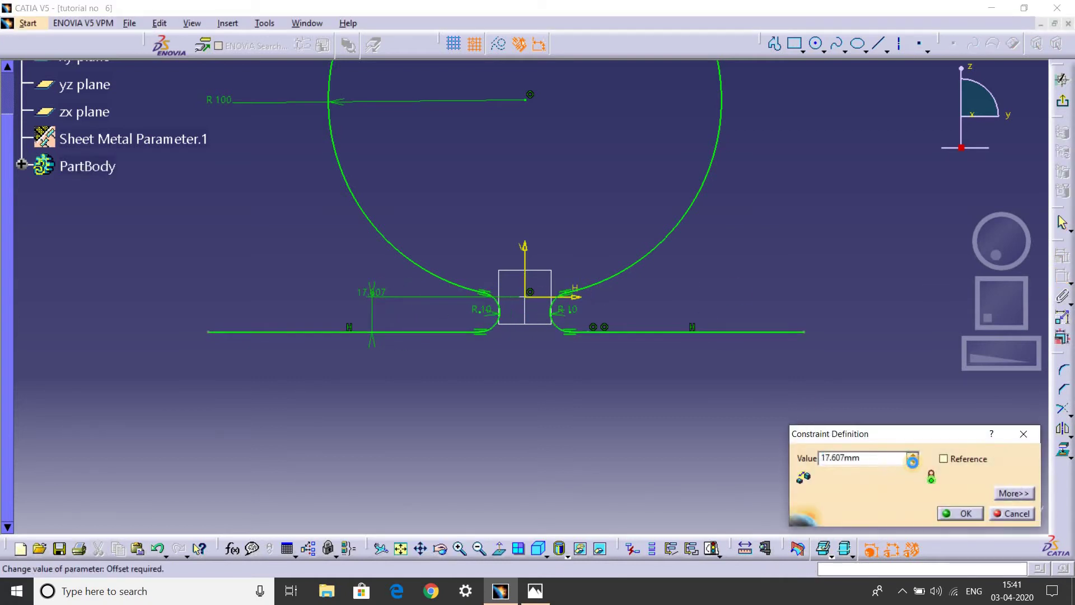
click(913, 464)
click(914, 464)
click(914, 464)
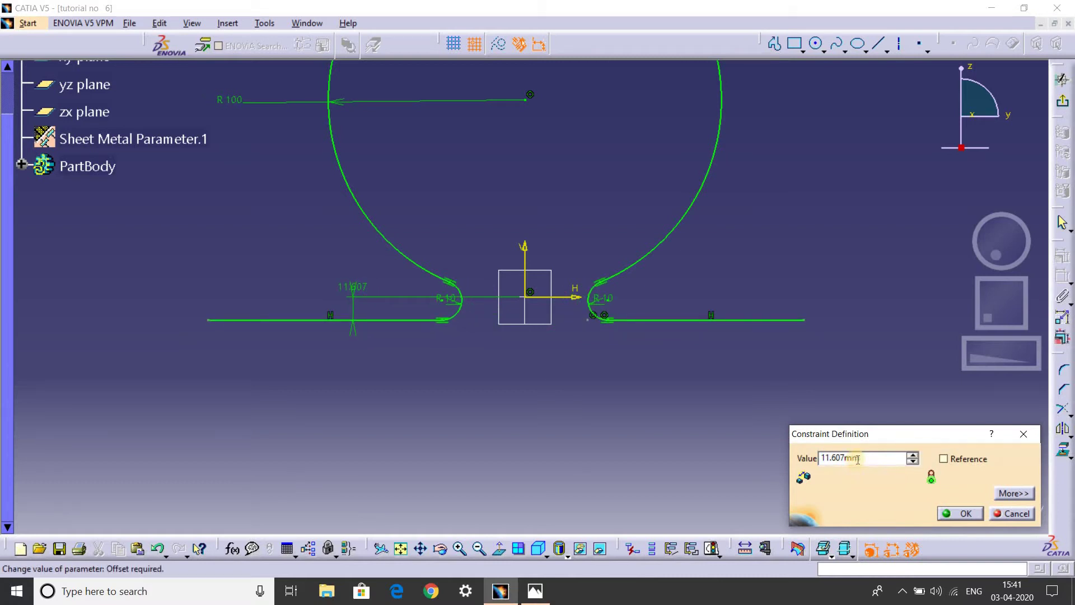
double_click(783, 466)
text(1)
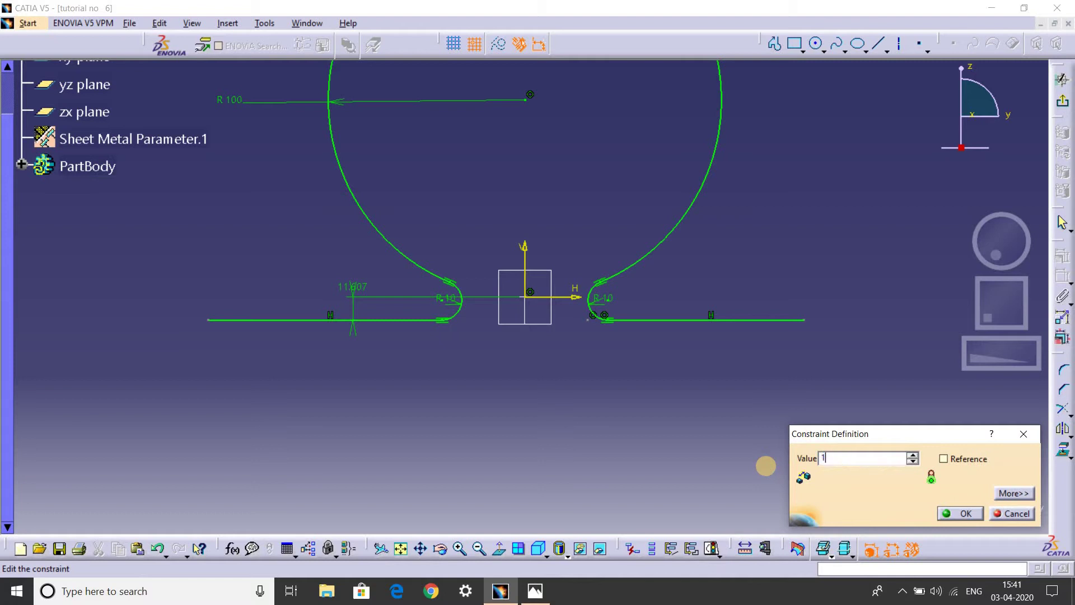
text(0)
key(Return)
Add a 140 mm horizontal dimension from the vertical axis to the bottom line's right end.
mouse_move(580, 216)
middle_down()
mouse_move(563, 248)
mouse_move(557, 224)
middle_up()
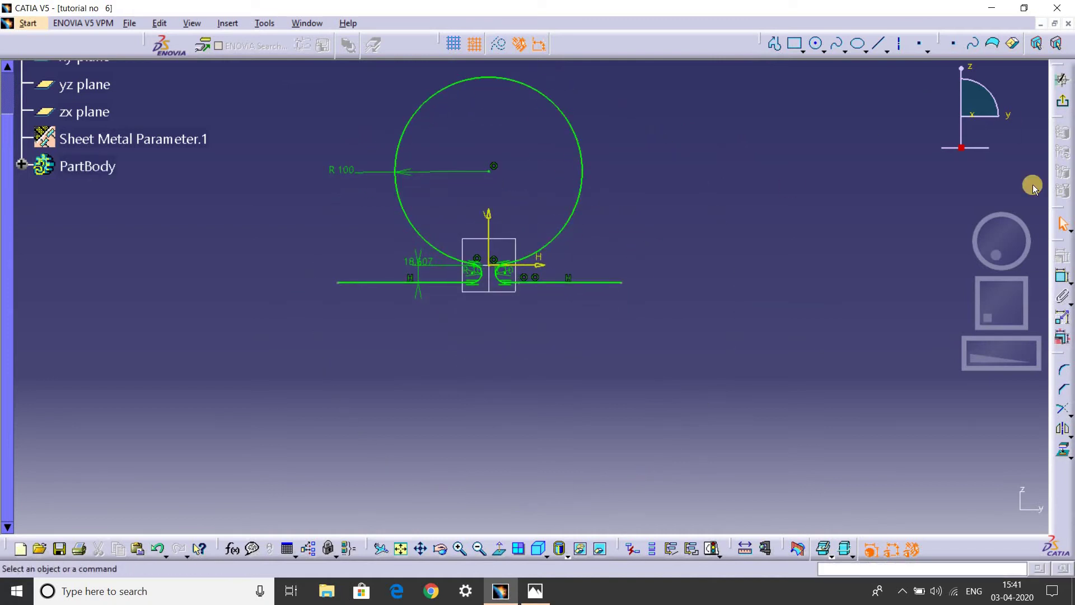
click(1064, 275)
click(618, 283)
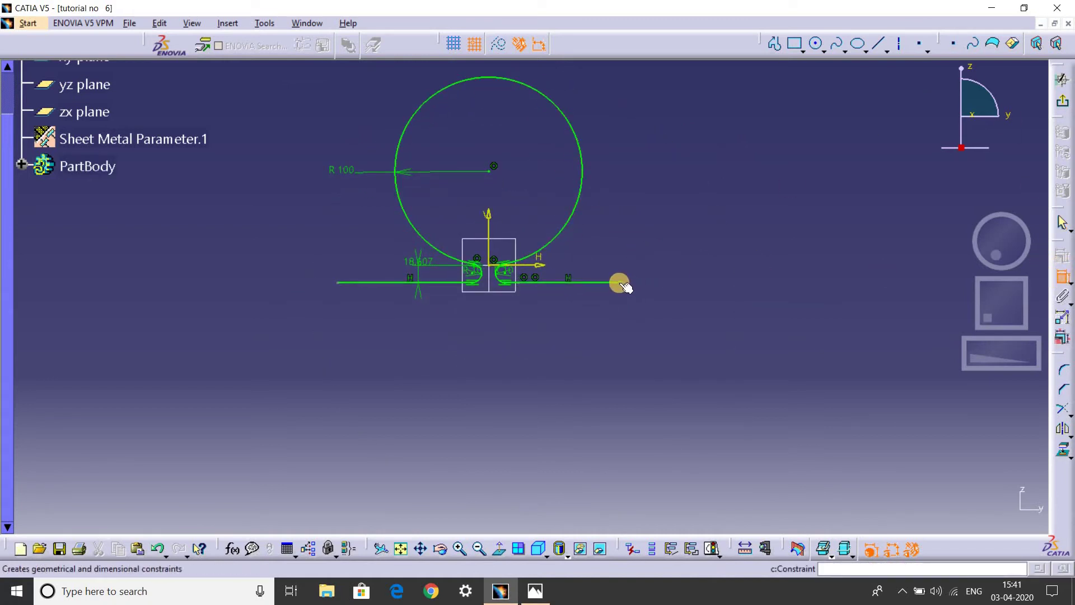
click(482, 220)
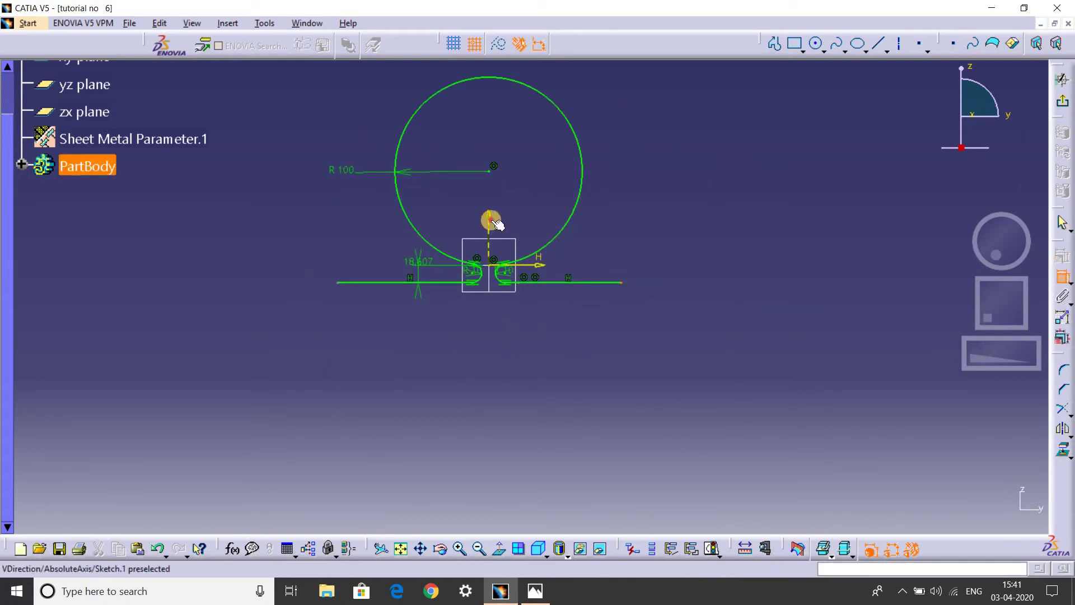
click(533, 174)
double_click(534, 175)
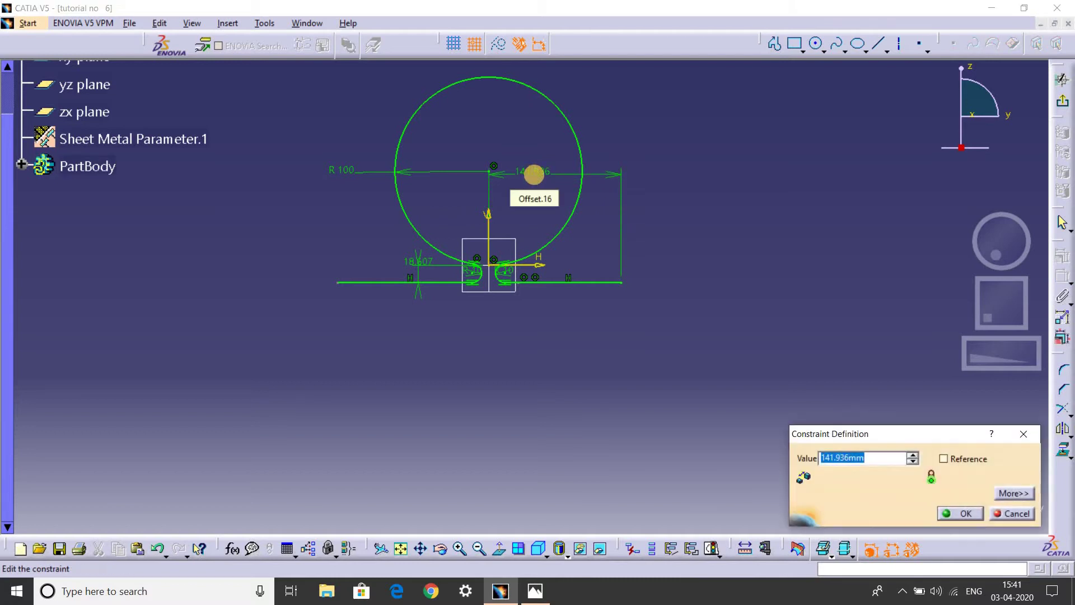
text(140)
key(Return)
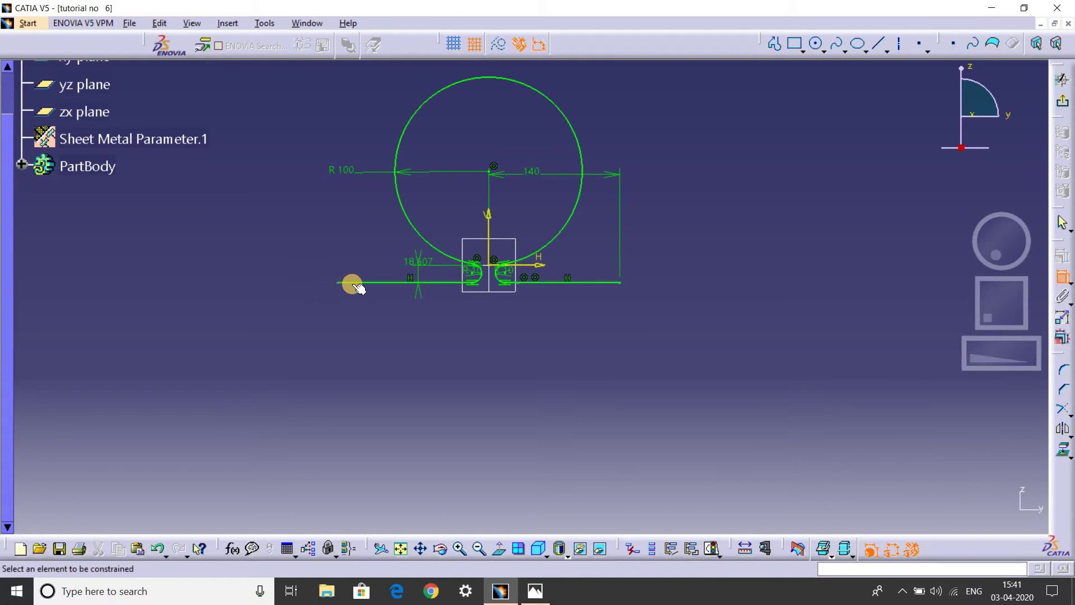
Dimension the left end 250 mm from the vertical axis and change the right to 250.
click(490, 218)
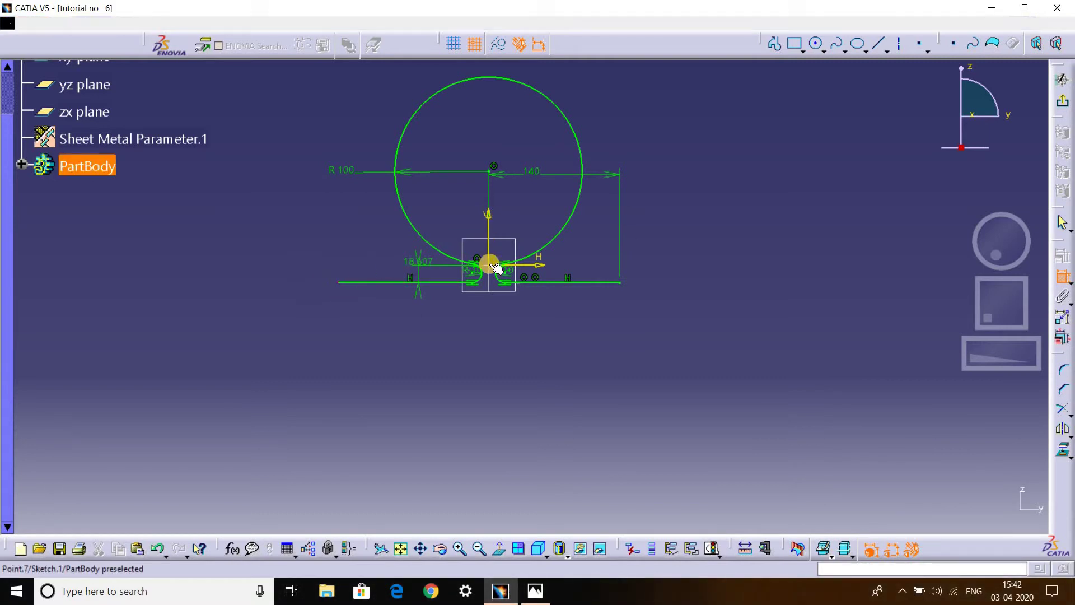
click(446, 242)
click(315, 234)
double_click(319, 232)
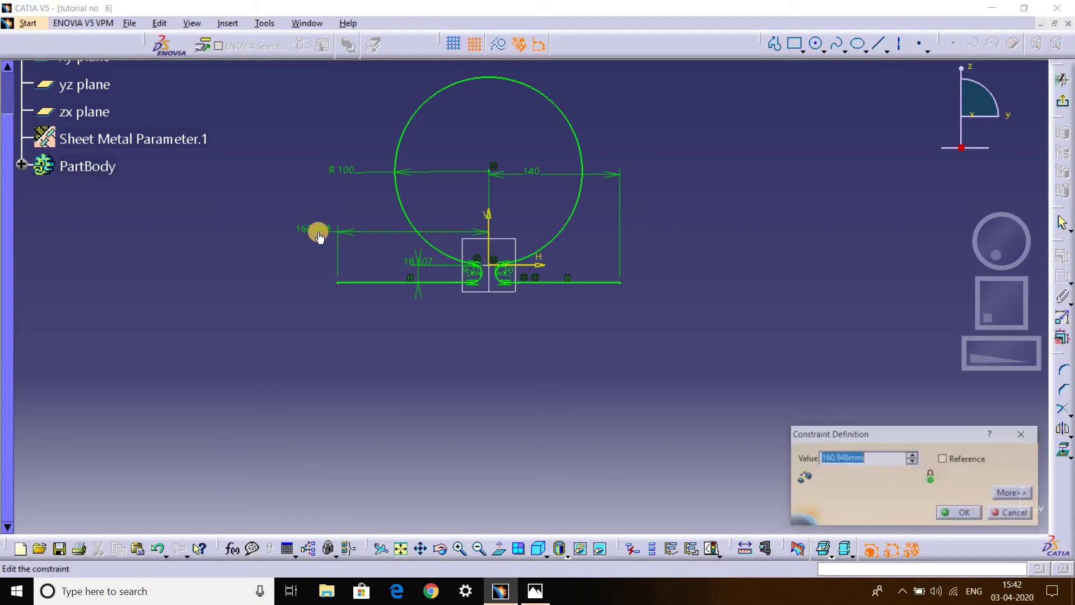
key(Return)
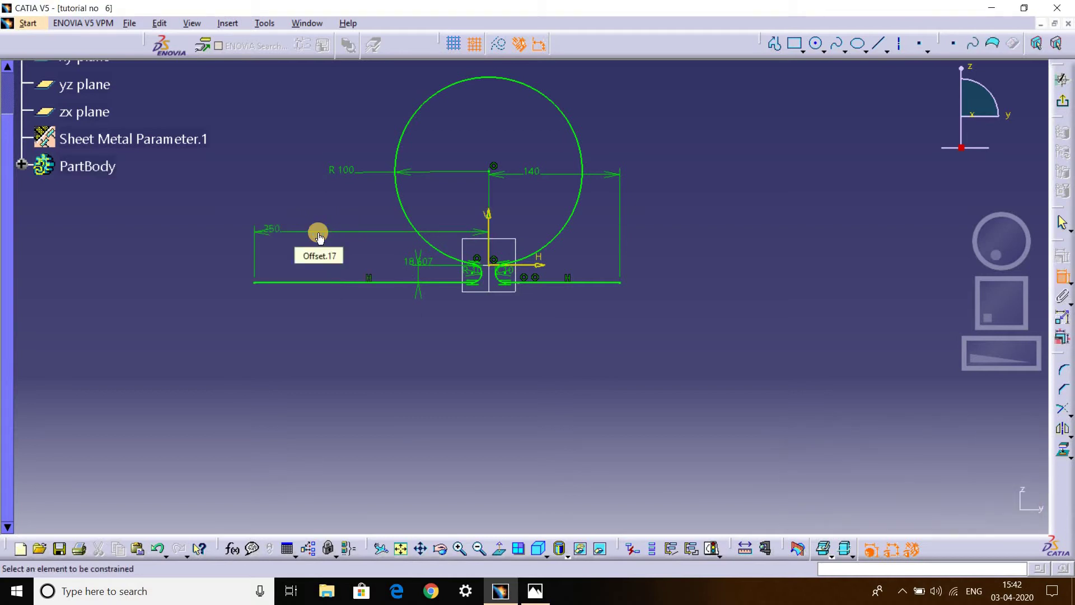
double_click(526, 176)
text(25)
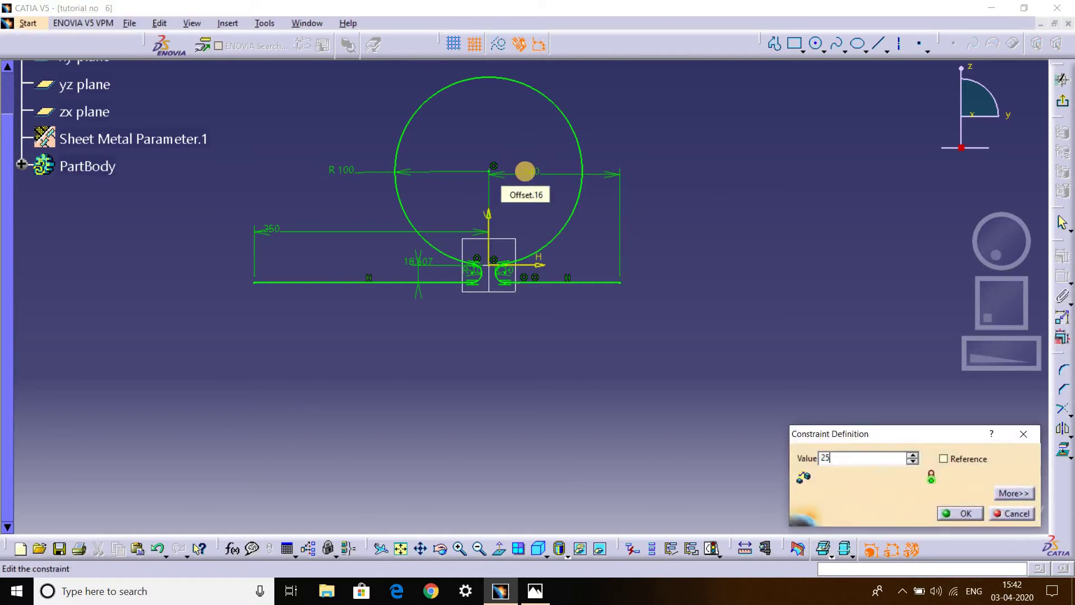
text(0mm)
key(Return)
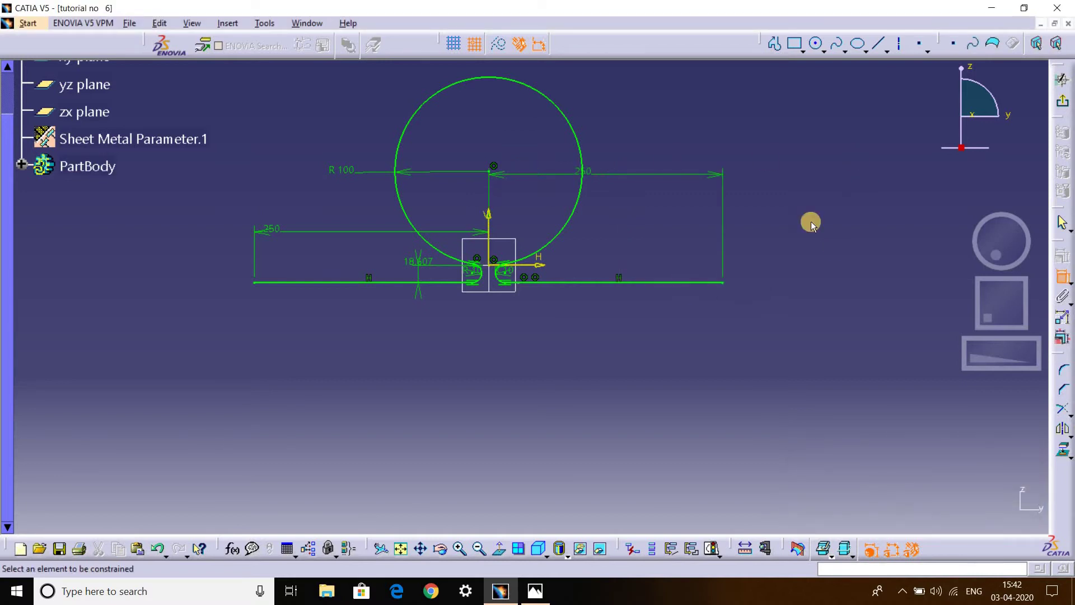
Extrude Sketch.1 into a surface with Limit 1 of 1032 mm and Limit 2 of 0 mm.
click(1064, 107)
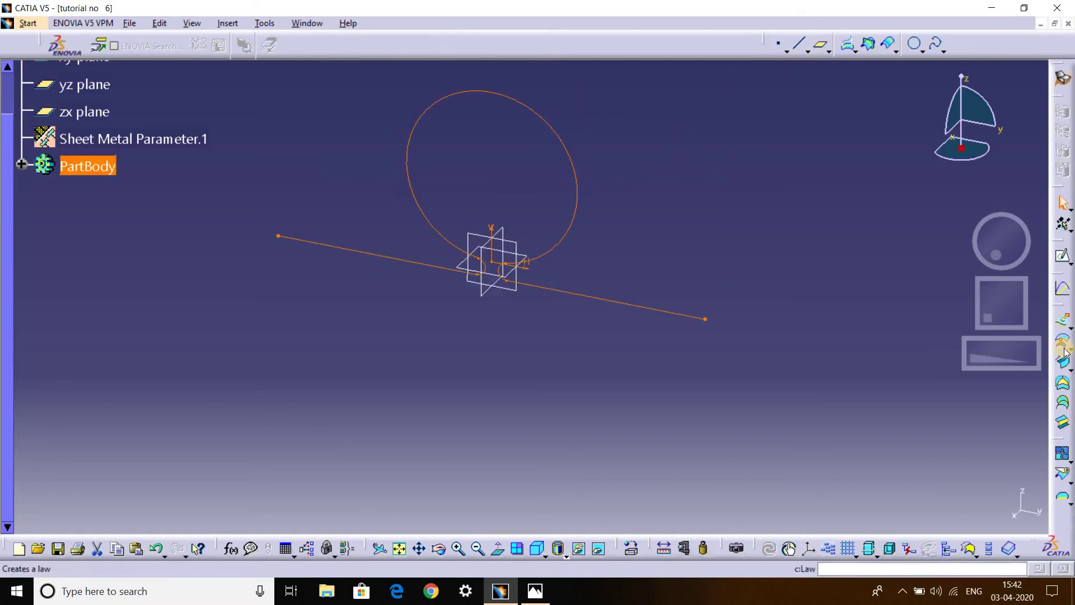
click(1066, 325)
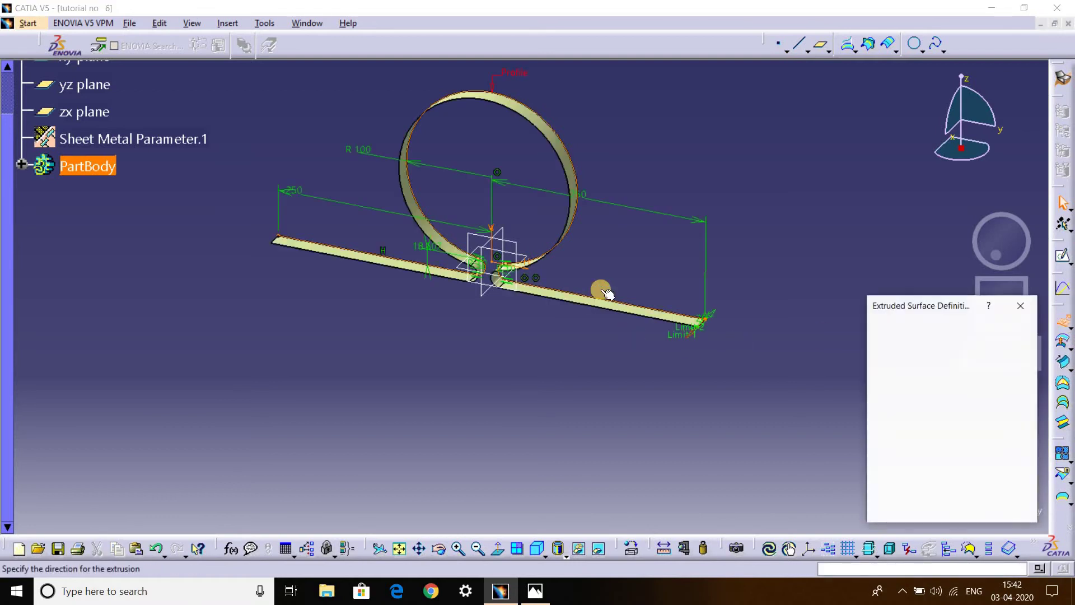
middle_click(639, 273)
middle_drag(503, 343, 434, 256)
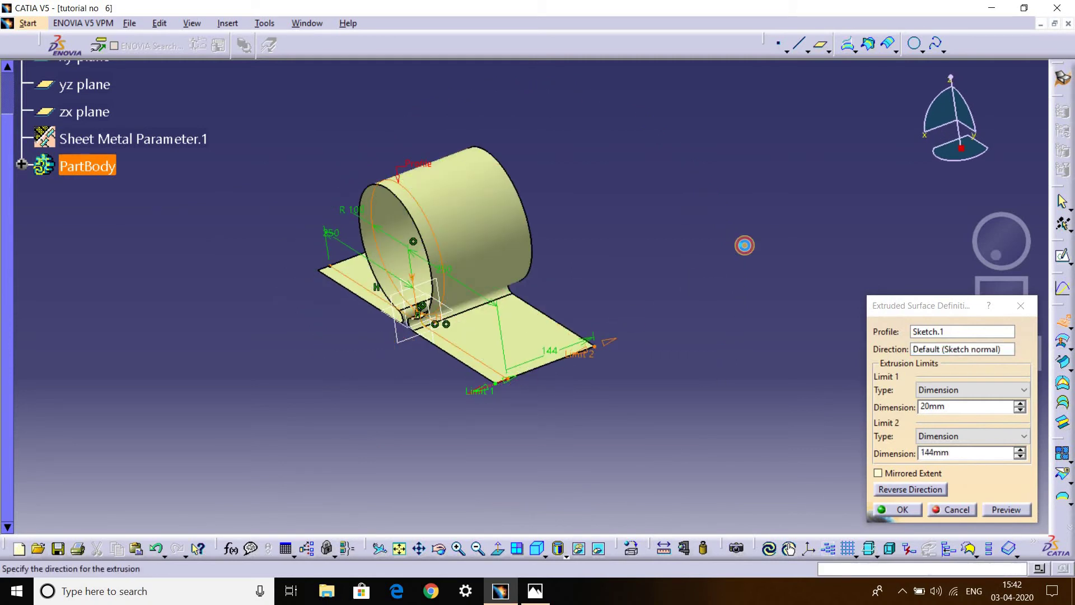
drag(542, 364, 860, 163)
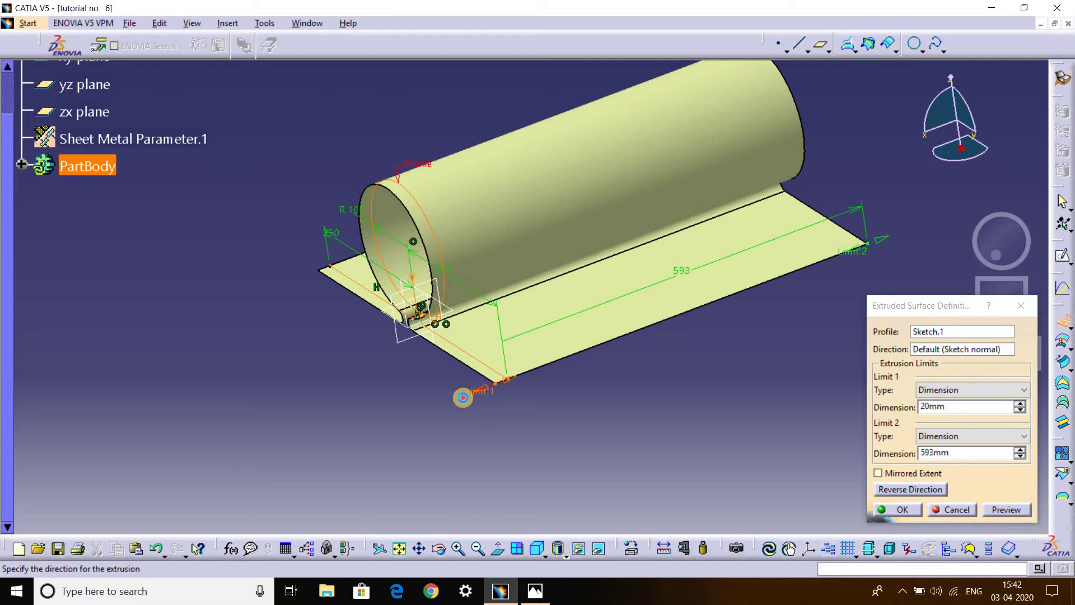
drag(462, 397, 274, 451)
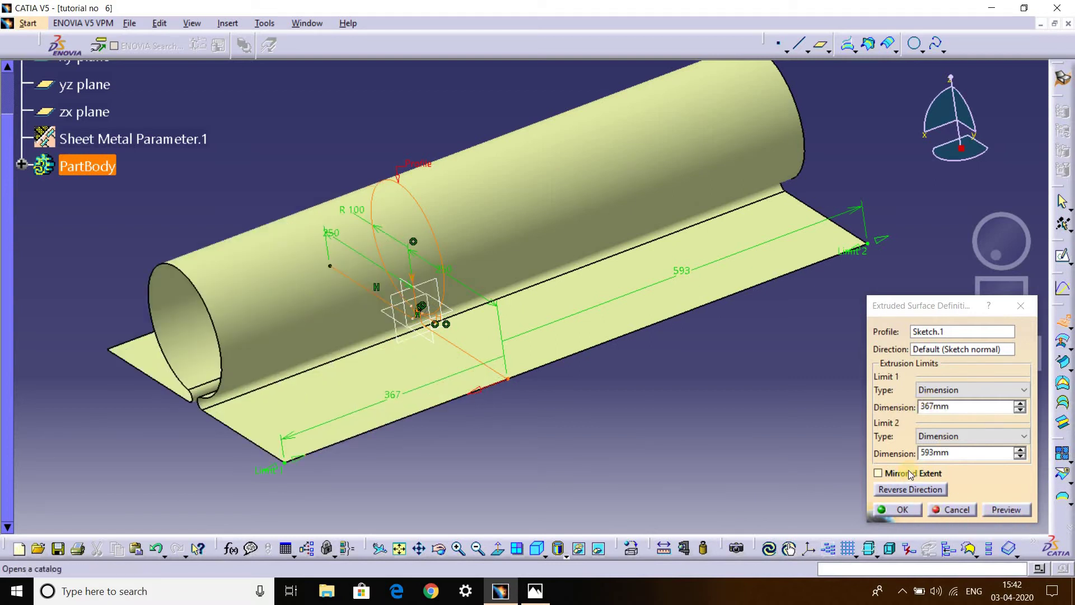
double_click(963, 454)
text(0)
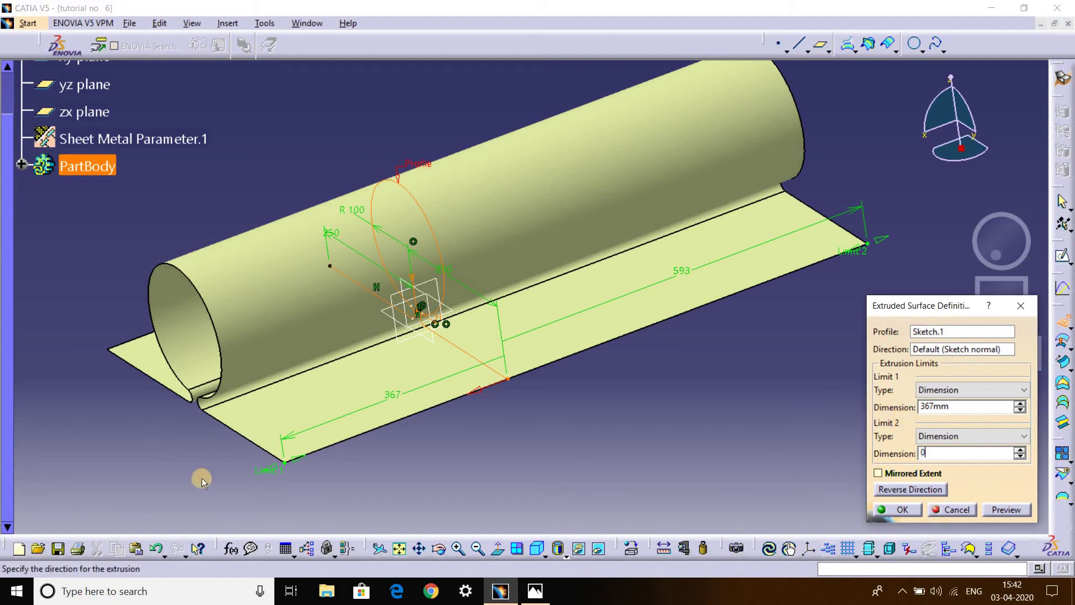
mouse_move(257, 475)
mouse_down()
mouse_move(430, 392)
mouse_move(430, 440)
mouse_up()
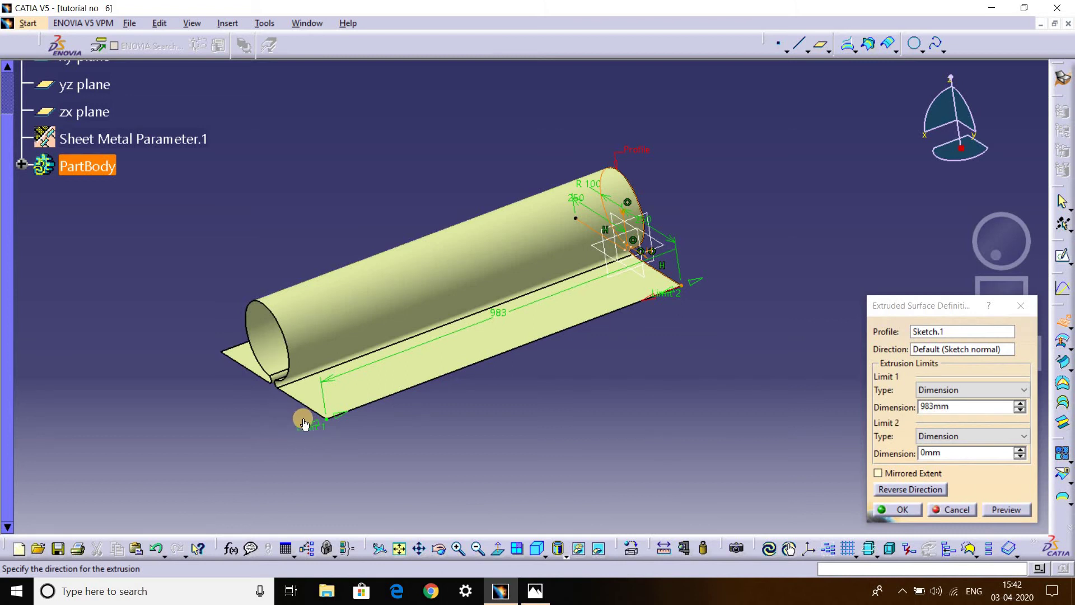
drag(297, 424, 709, 424)
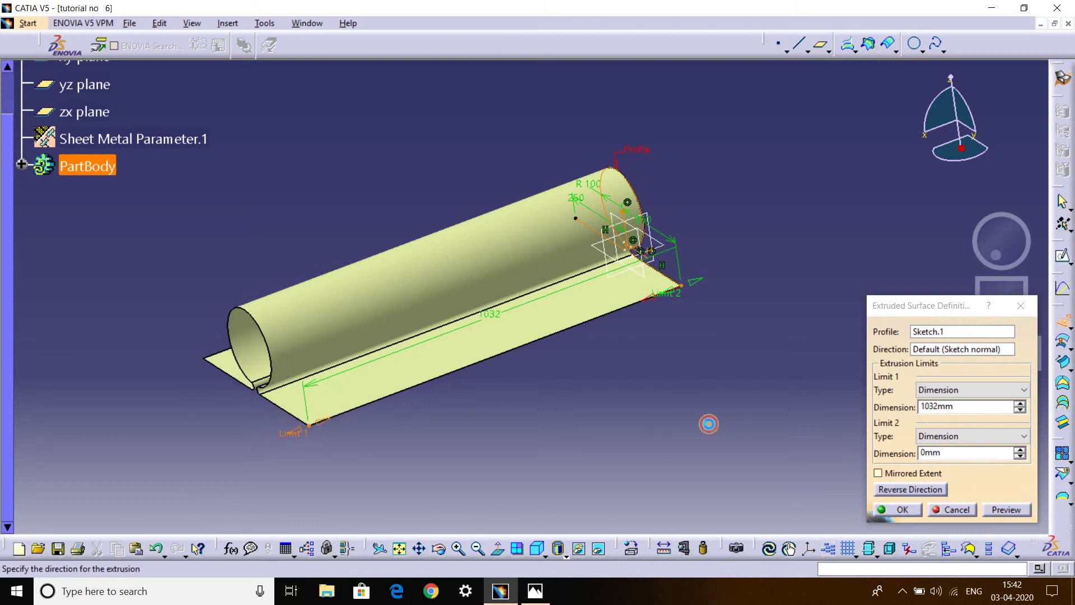
click(896, 509)
click(534, 591)
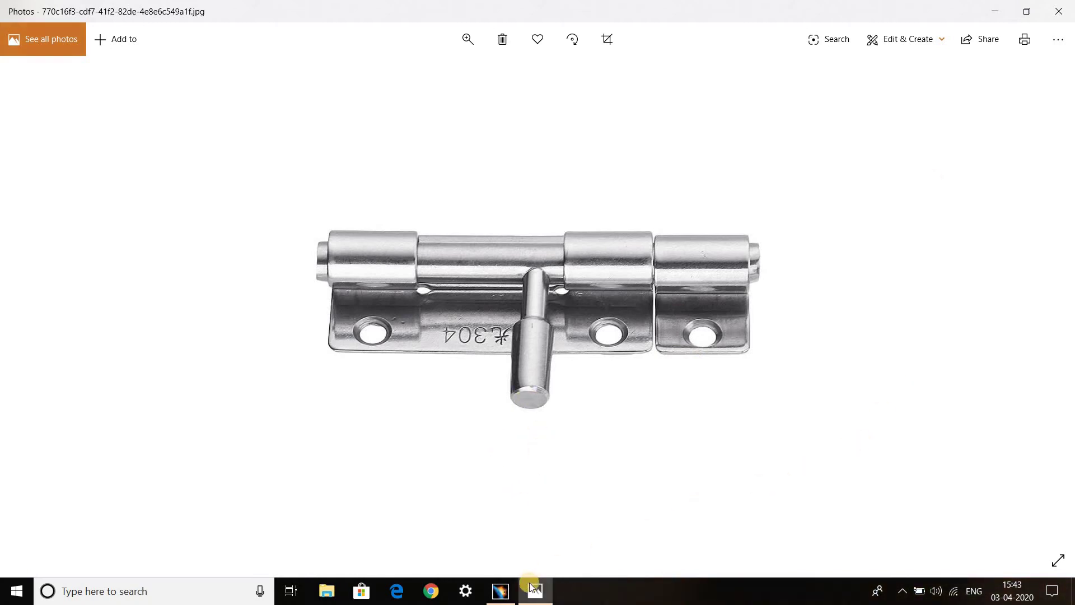
Return to CATIA from the reference photo and start a new sketch on the zx plane.
click(501, 589)
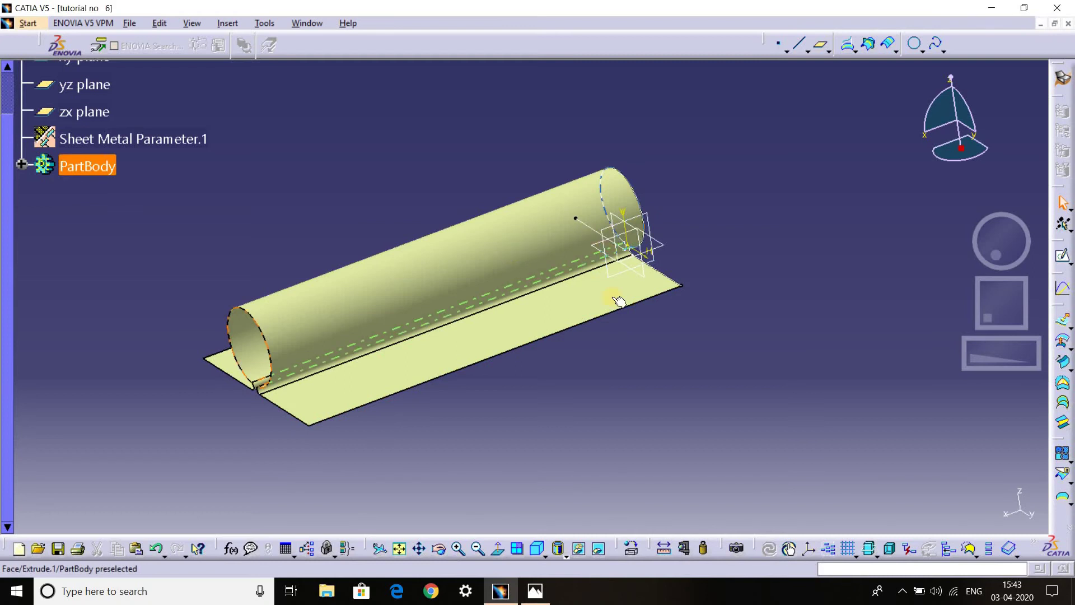
middle_drag(511, 334, 884, 122)
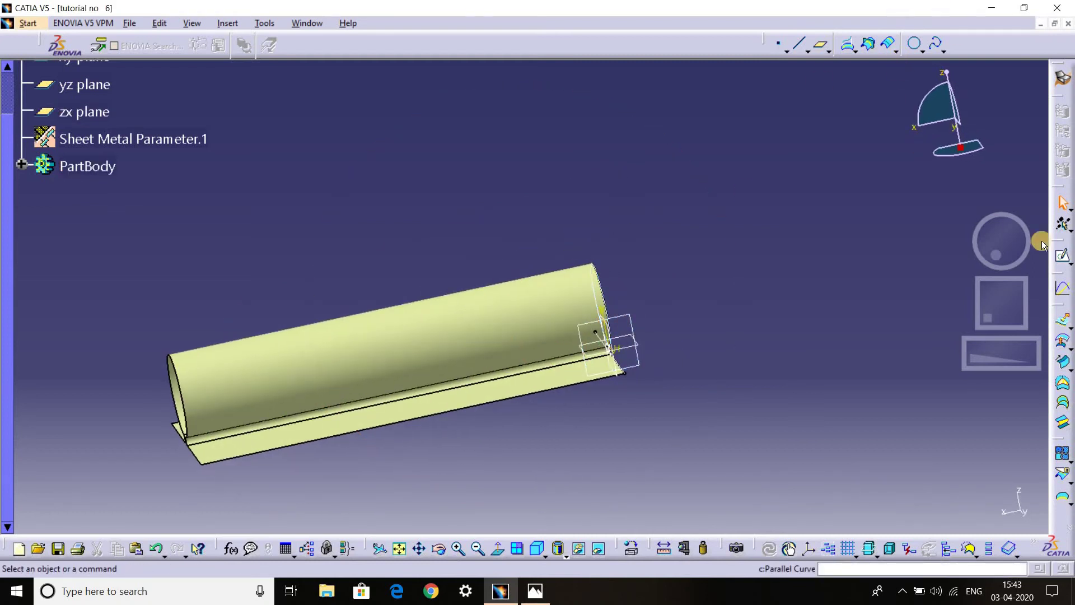
click(1063, 257)
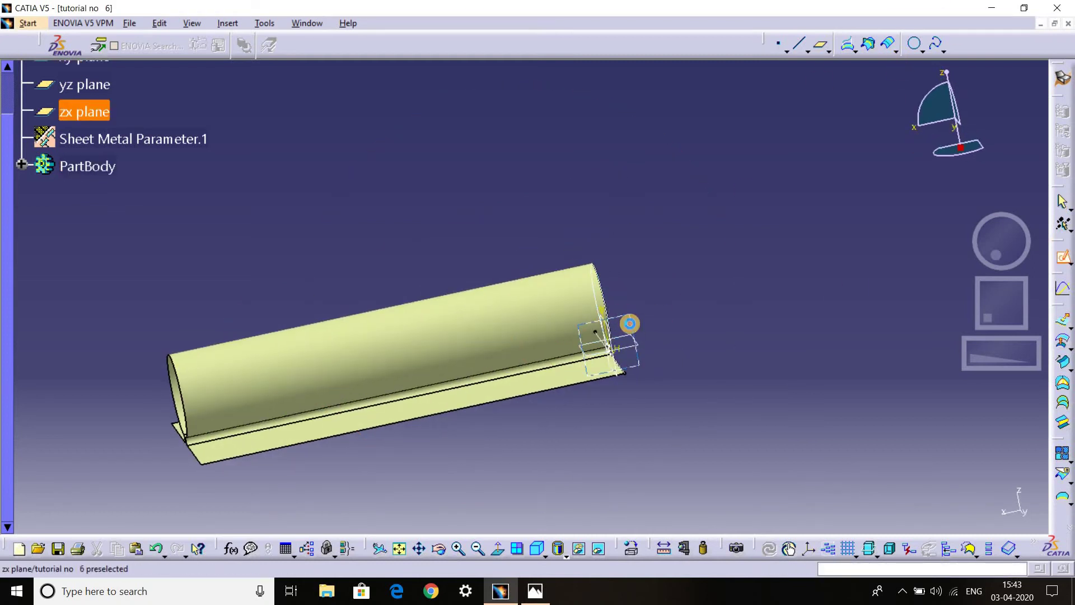
click(630, 324)
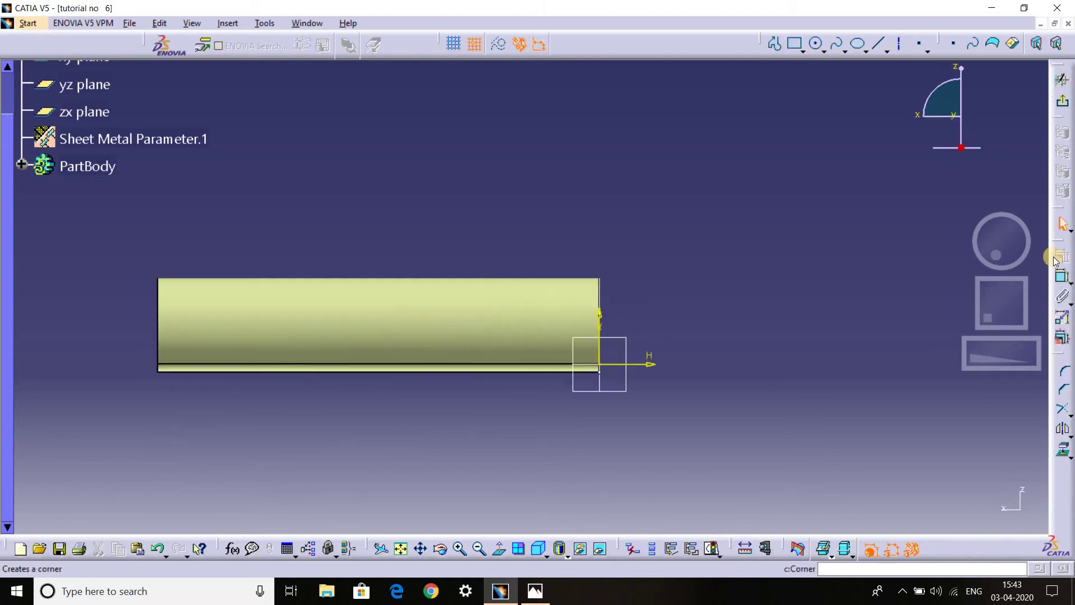
Draw a rectangle over the cylinder in the zx-plane sketch.
click(783, 43)
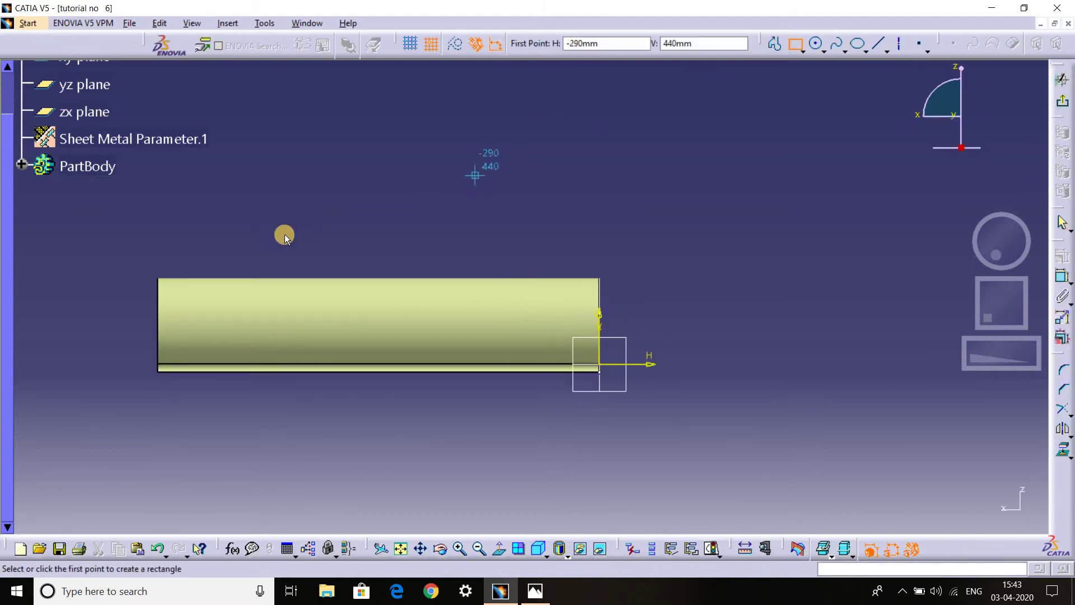
click(227, 231)
click(411, 351)
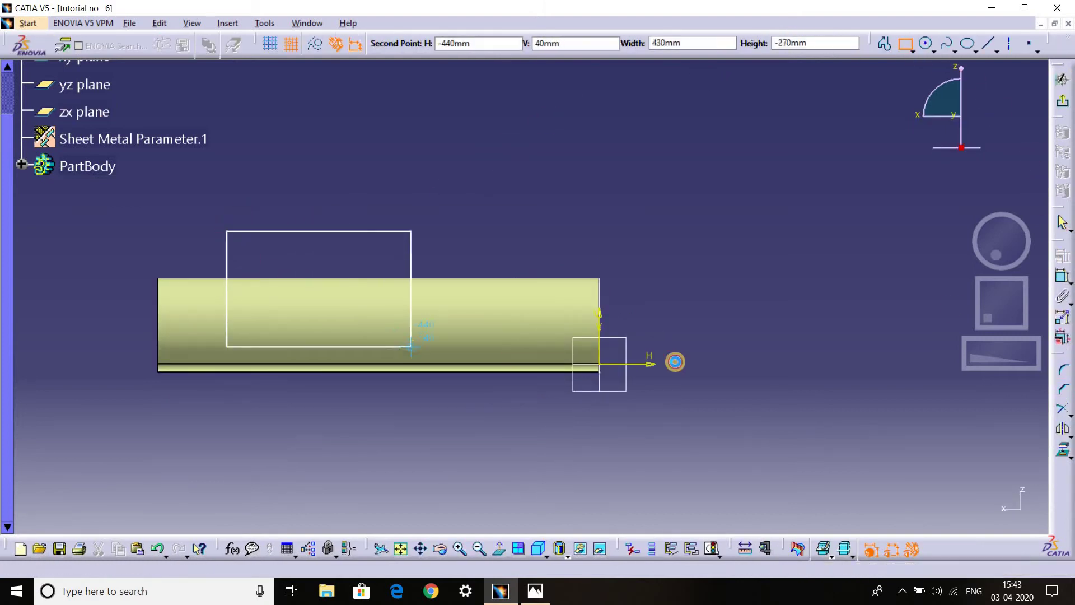
Make the rectangle's bottom edge coincident with the H axis and dimension its left edge from the part end.
click(576, 303)
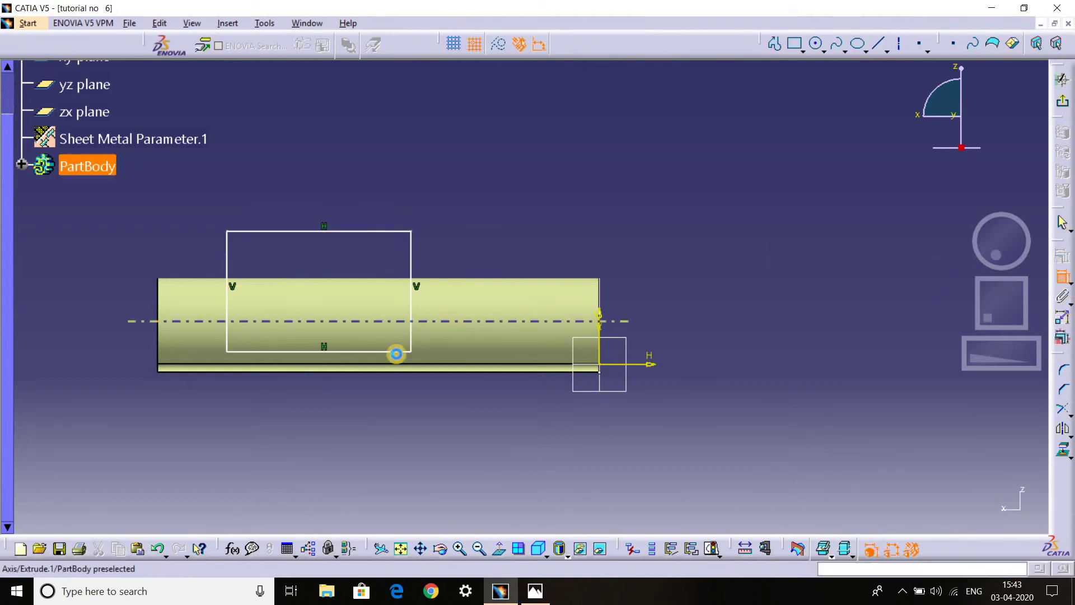
click(366, 353)
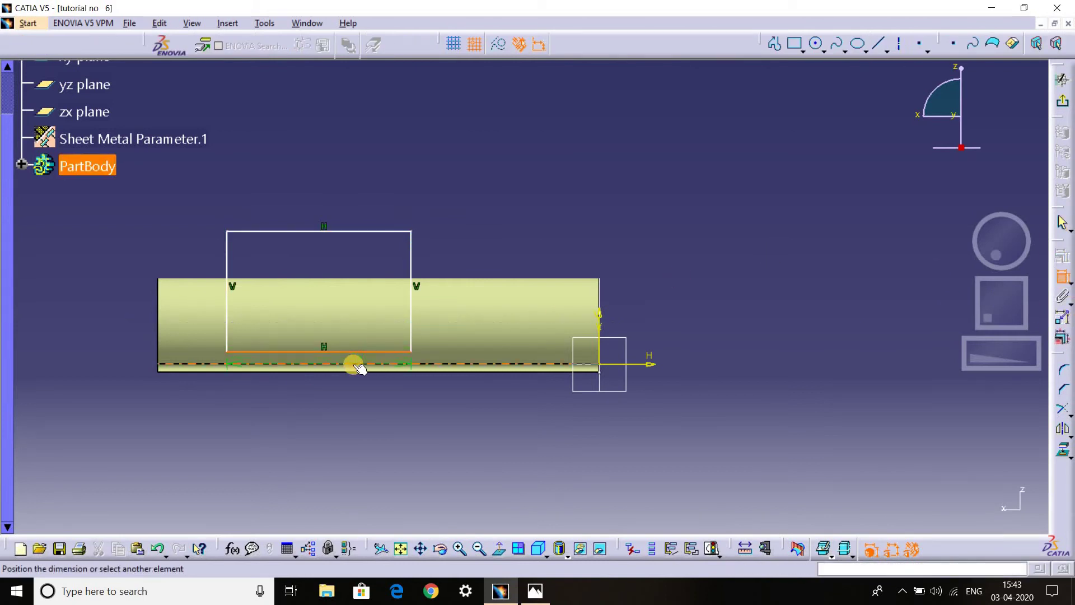
click(354, 366)
right_click(557, 184)
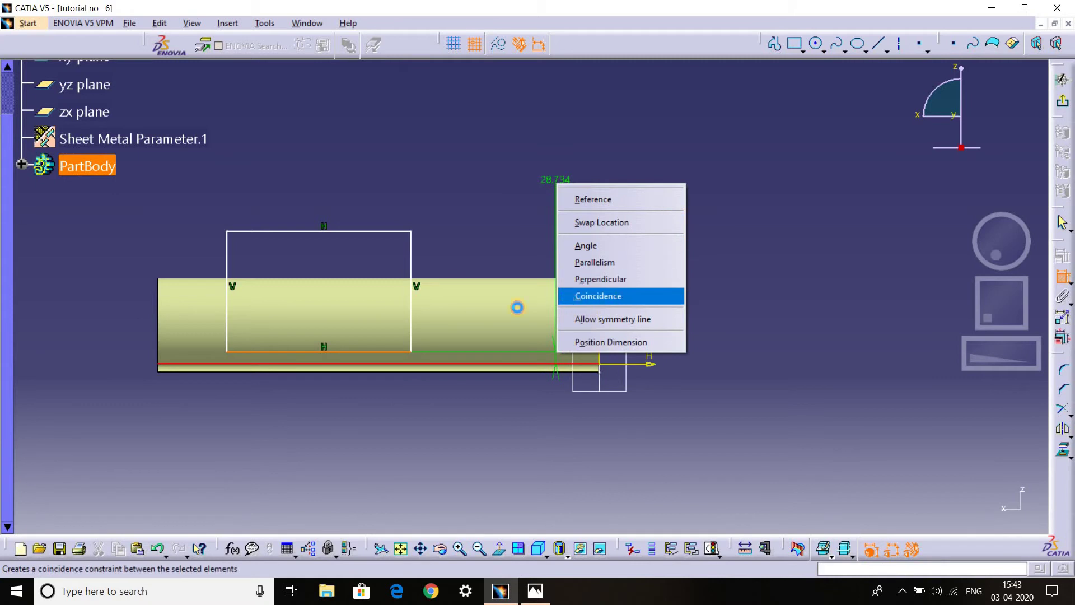
key(Return)
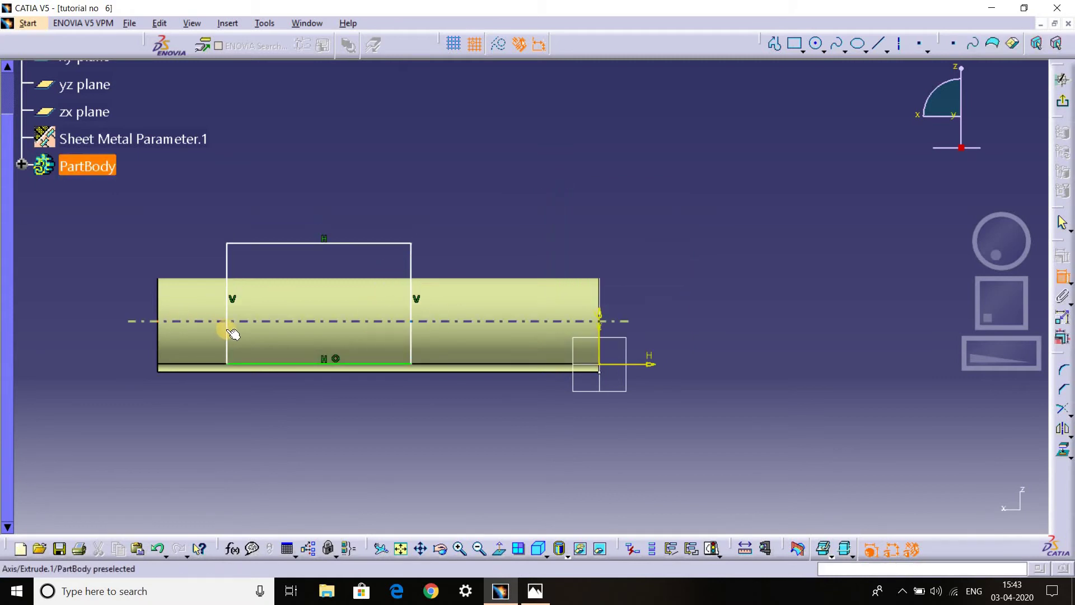
click(227, 332)
click(158, 305)
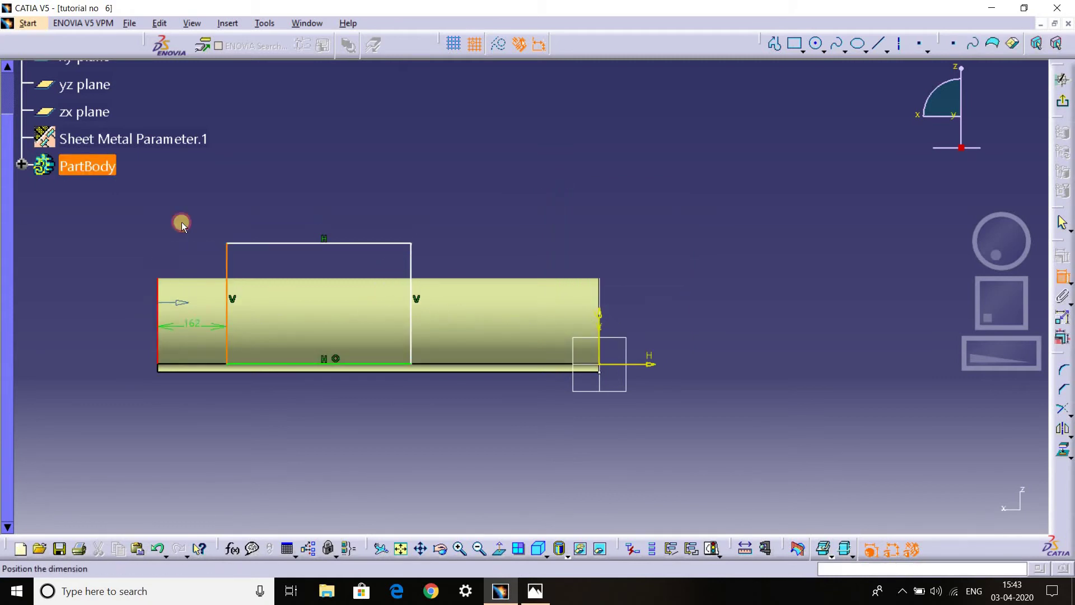
click(190, 196)
Set the rectangle's left and right offsets from the part ends to 350 mm each.
double_click(191, 197)
text(300)
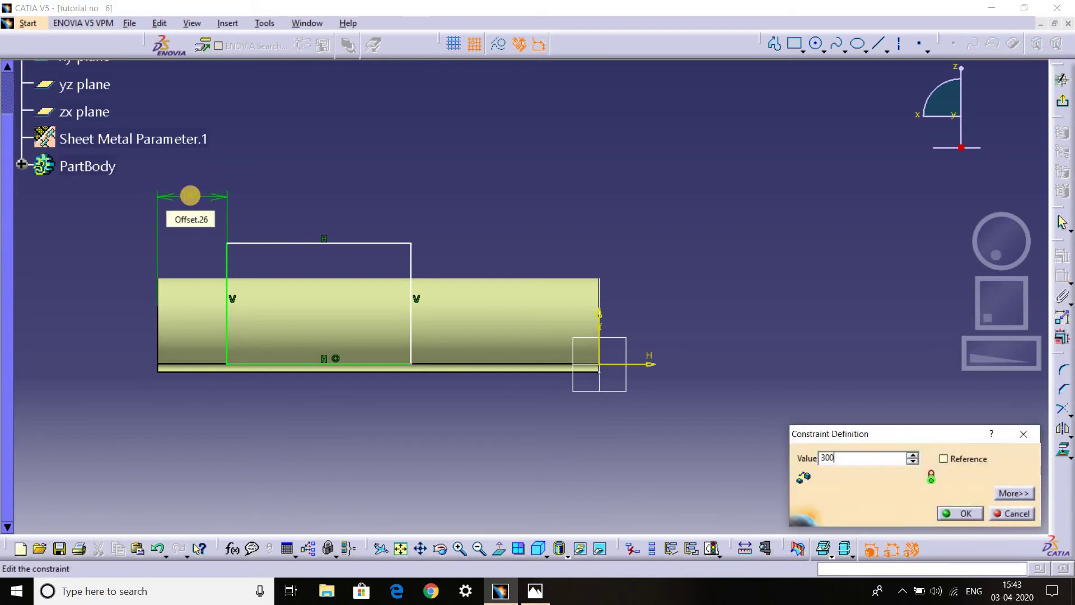
key(Return)
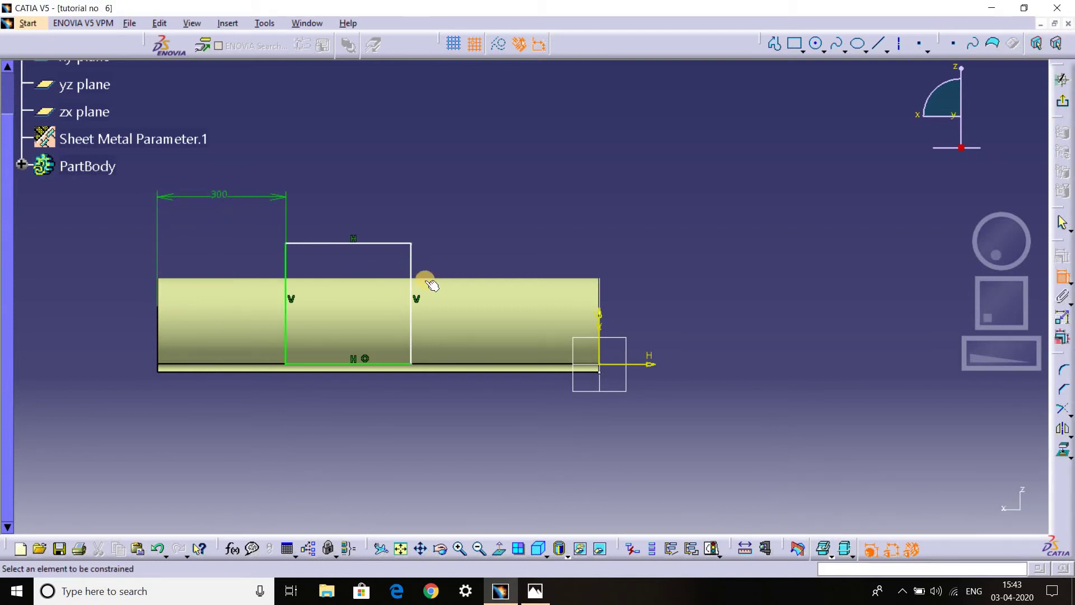
click(411, 263)
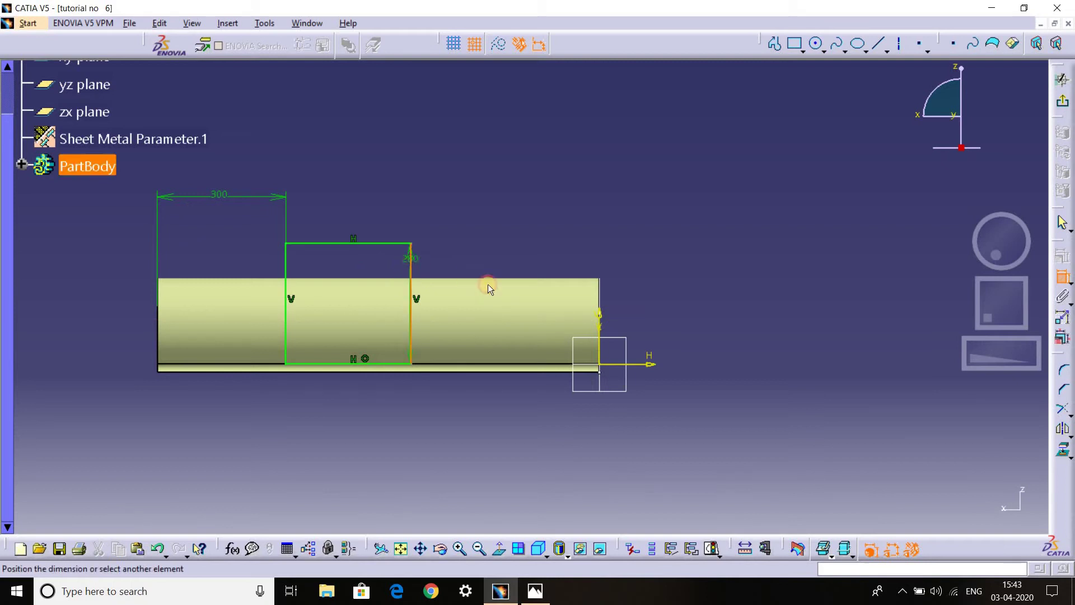
click(600, 336)
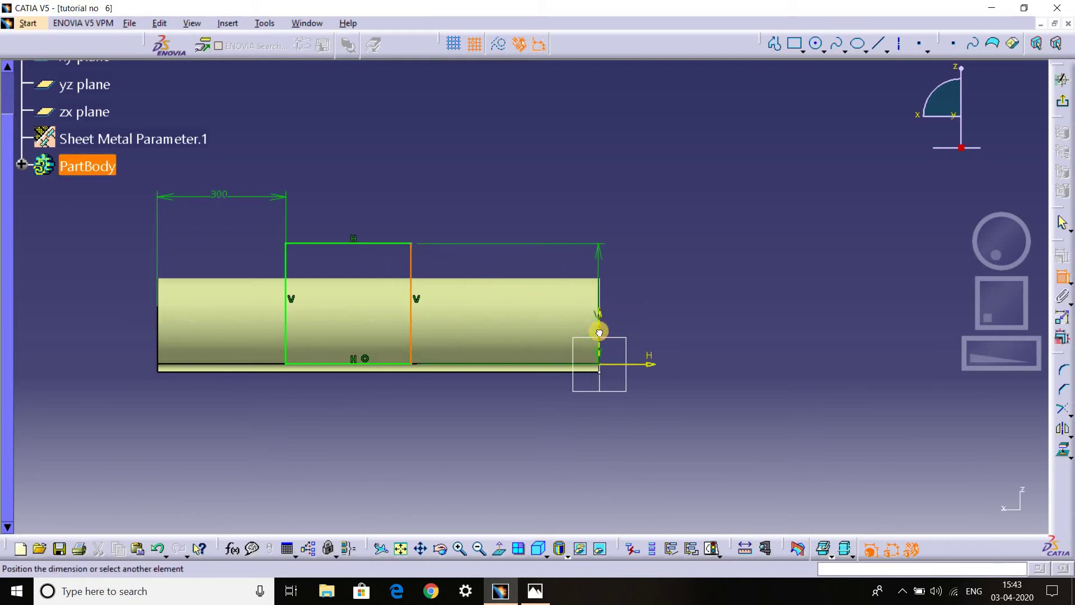
click(577, 234)
double_click(576, 233)
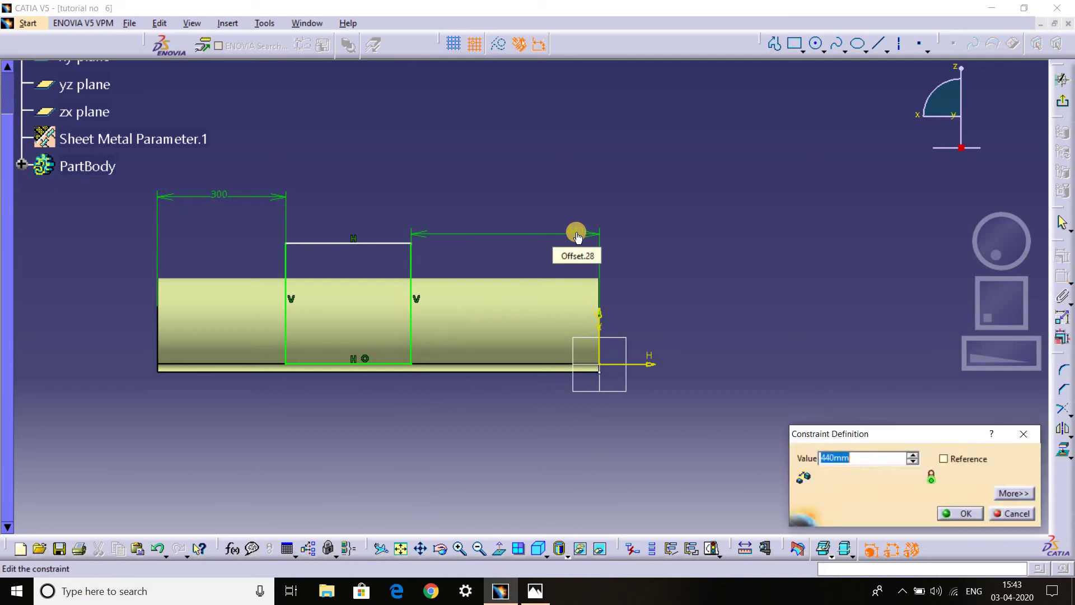
text(50)
key(Return)
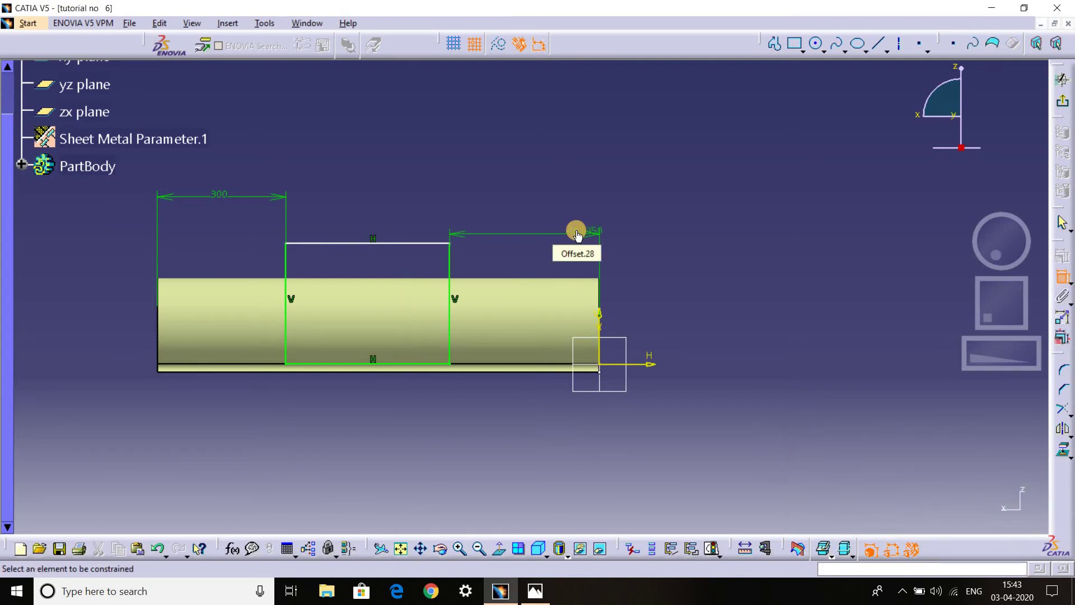
double_click(269, 195)
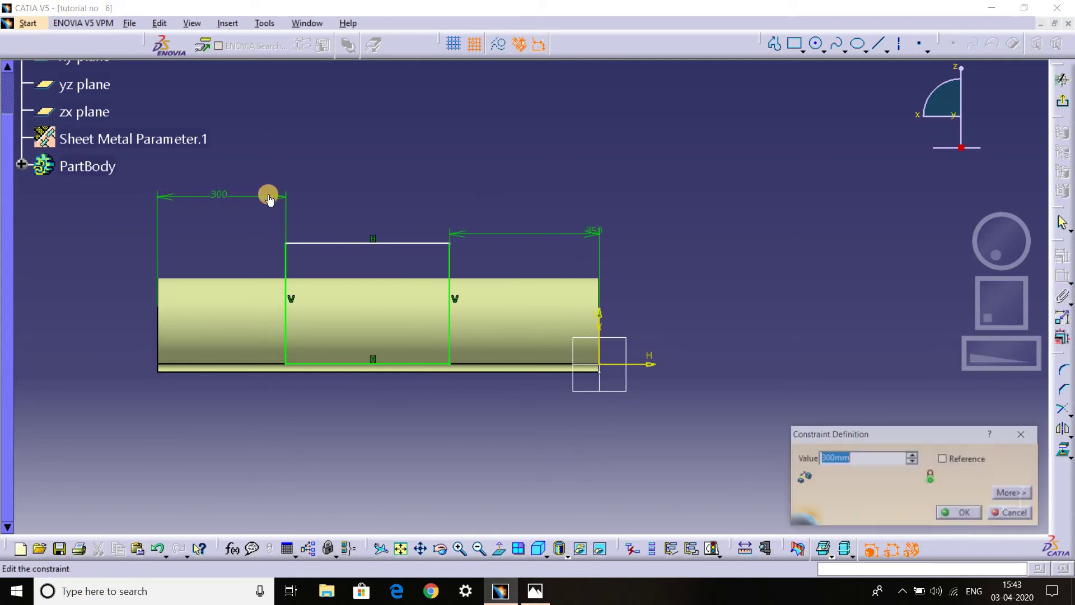
text(0)
key(Return)
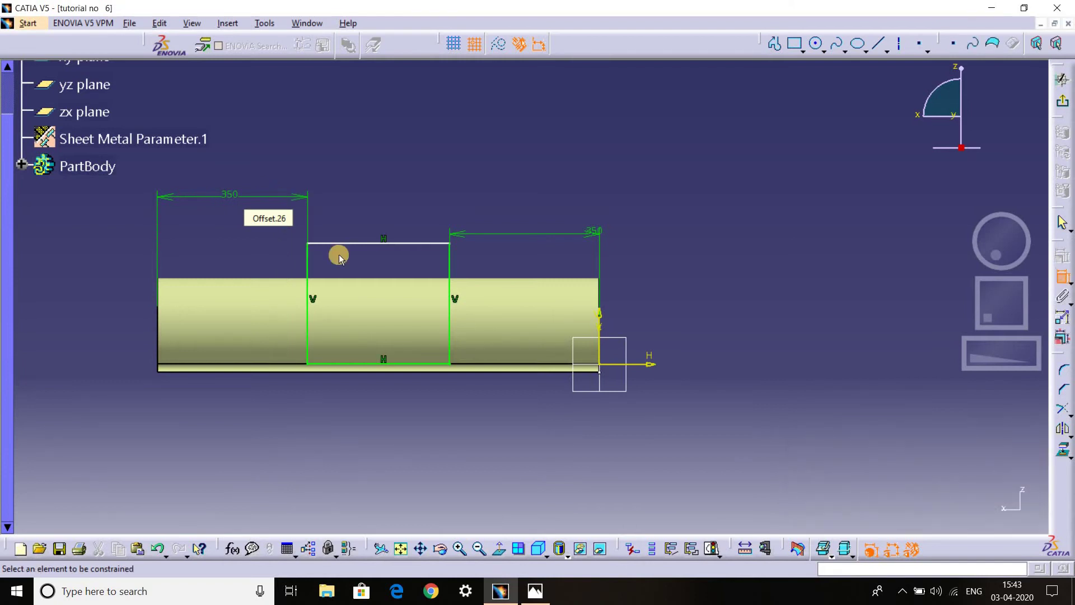
Delete the extra 332 dimension and the rectangle's top line.
click(393, 243)
right_click(476, 183)
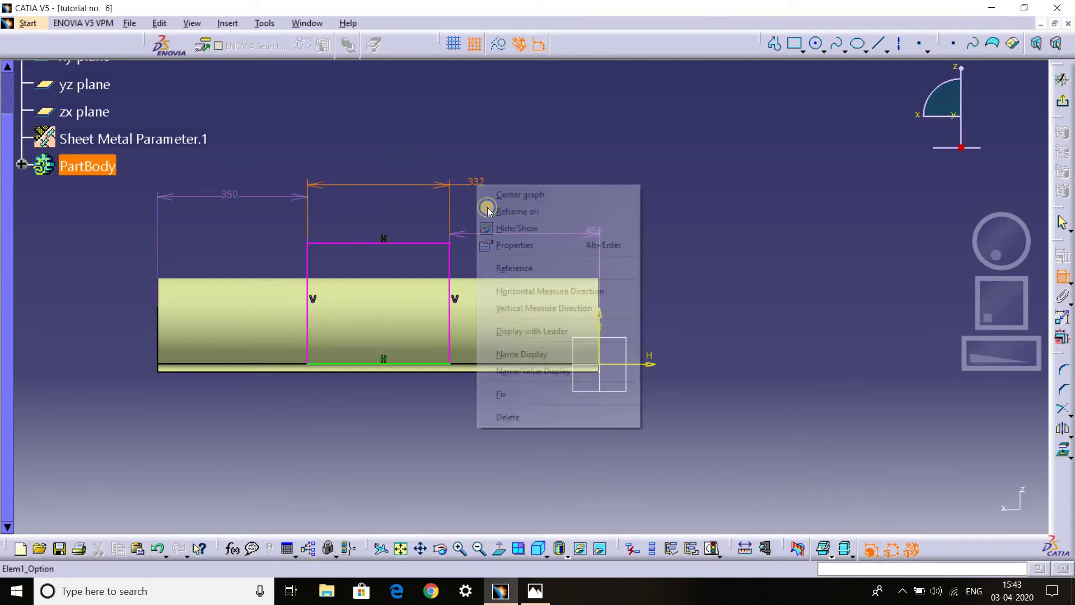
click(499, 417)
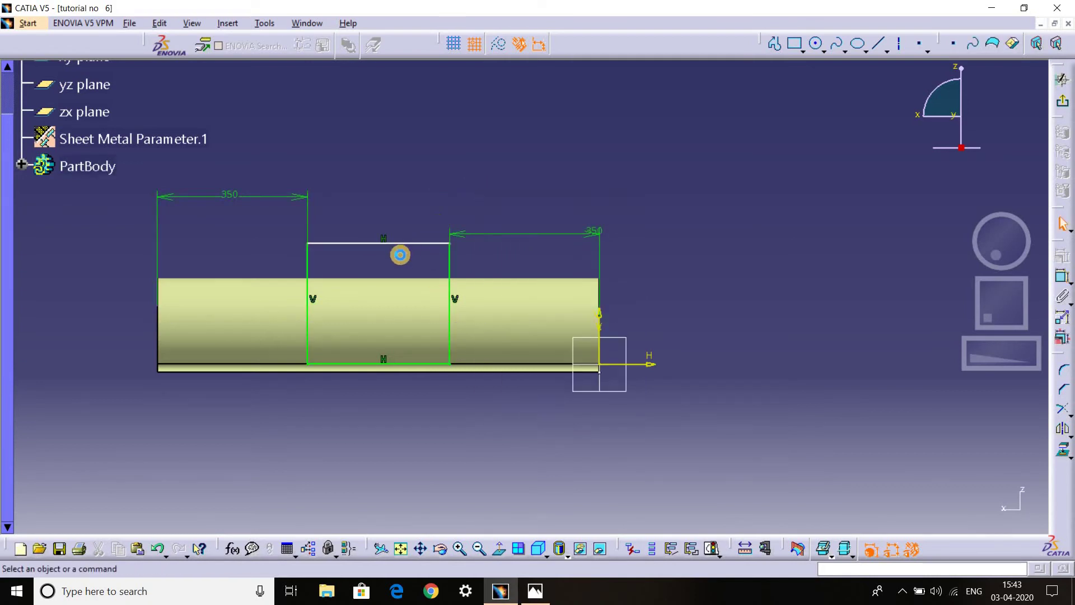
key(Delete)
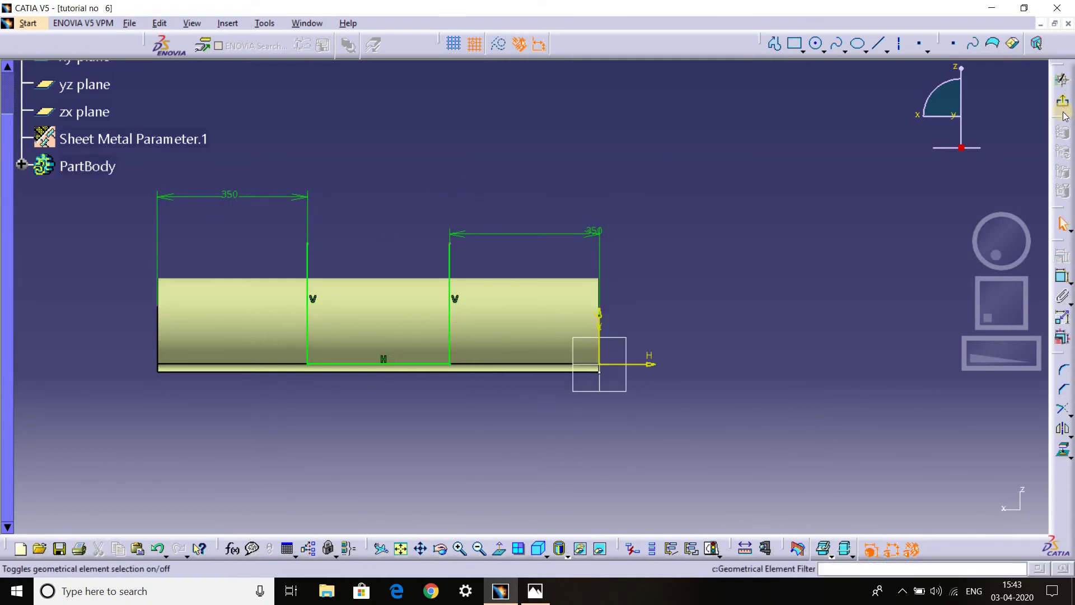
Extrude Sketch.2 into a surface with limits of 197 mm and 142 mm.
click(1056, 43)
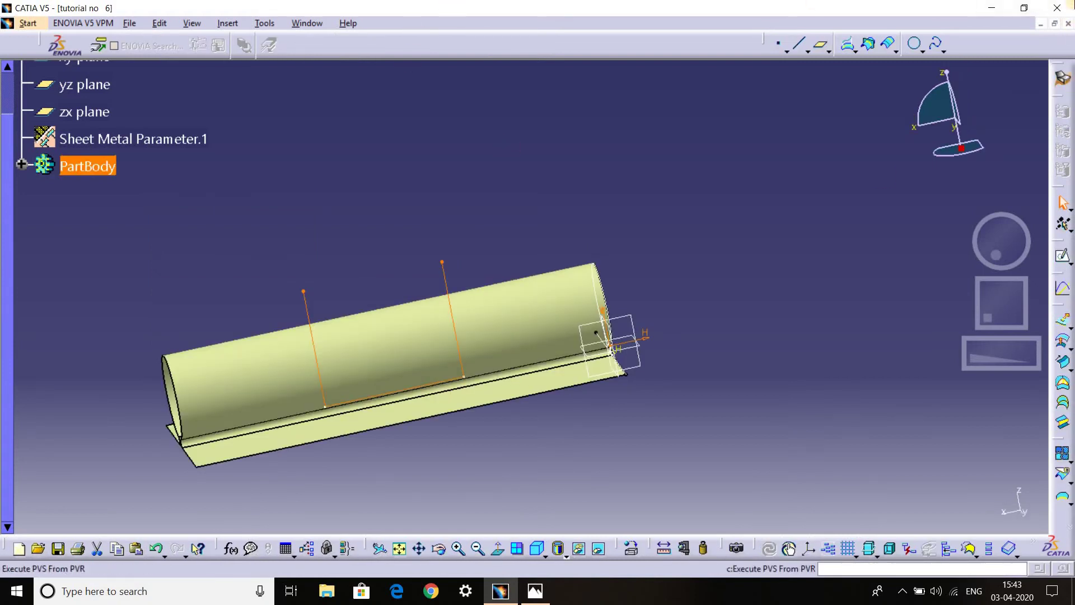
click(1063, 324)
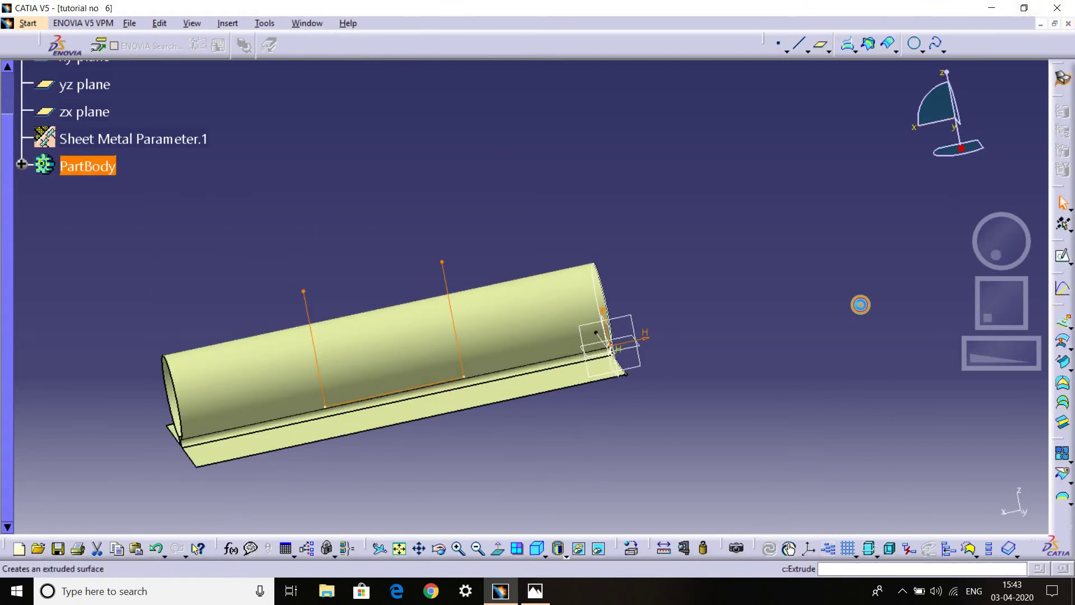
mouse_move(312, 241)
middle_down()
mouse_move(508, 417)
mouse_move(639, 423)
mouse_move(523, 283)
mouse_move(533, 261)
middle_up()
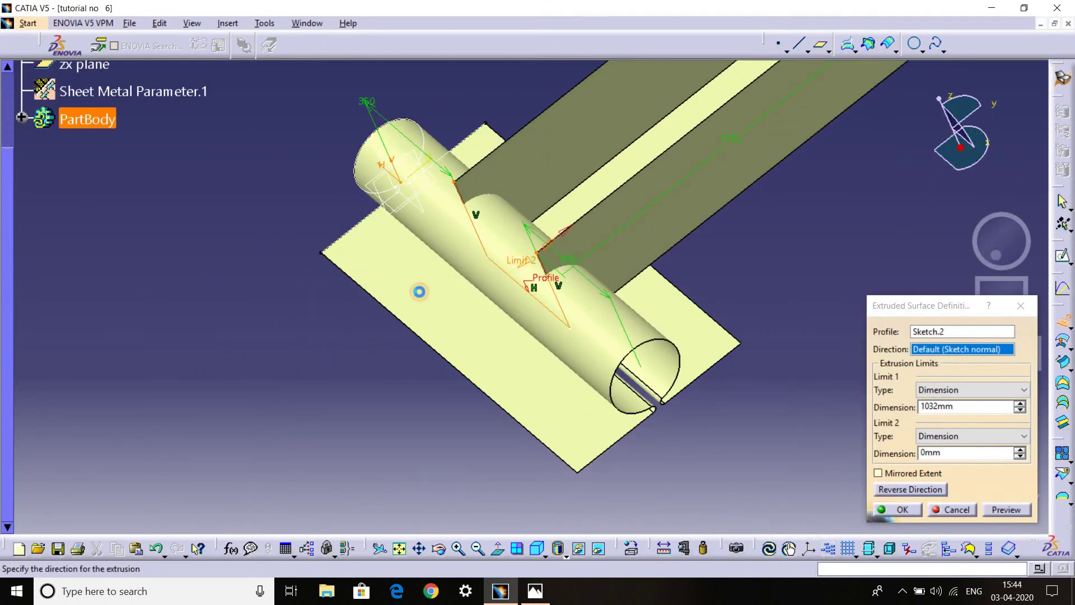
drag(537, 253, 527, 336)
middle_drag(381, 444, 592, 227)
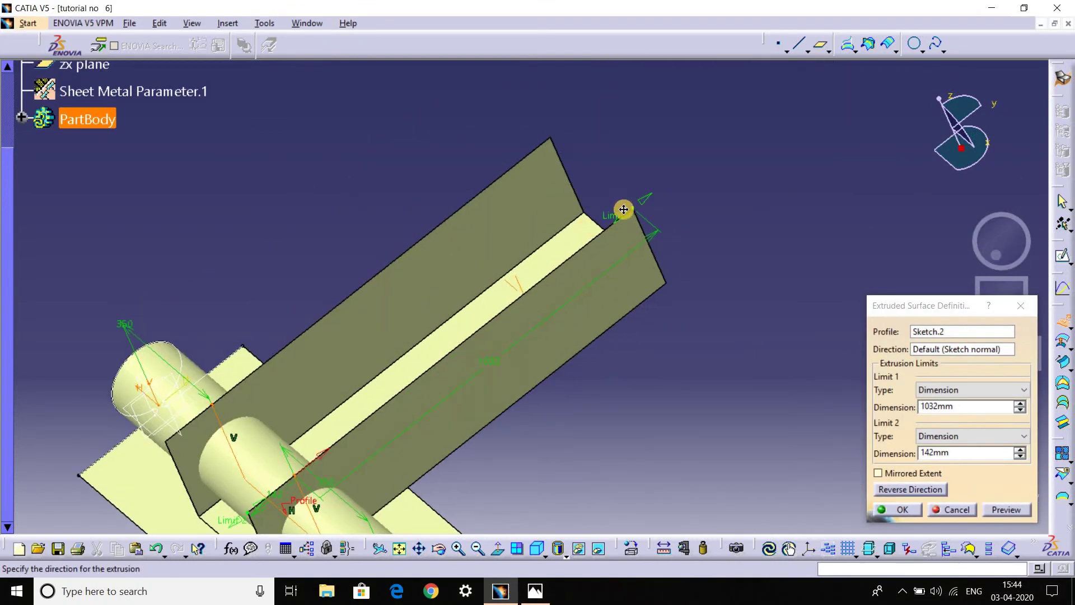
drag(615, 224, 392, 429)
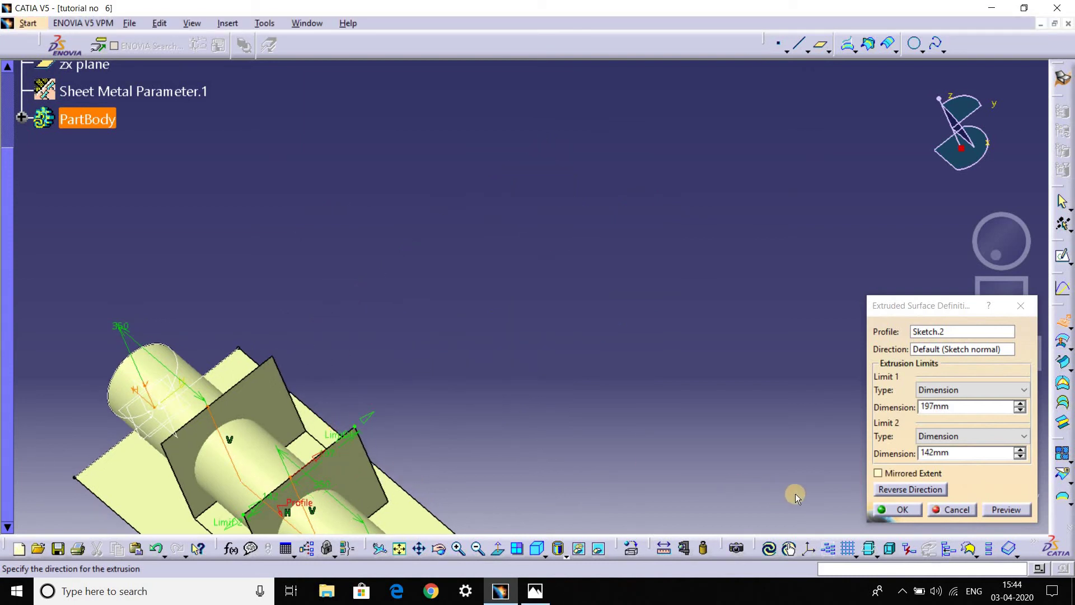
click(898, 510)
mouse_move(180, 96)
middle_down()
mouse_move(507, 140)
mouse_move(629, 125)
middle_up()
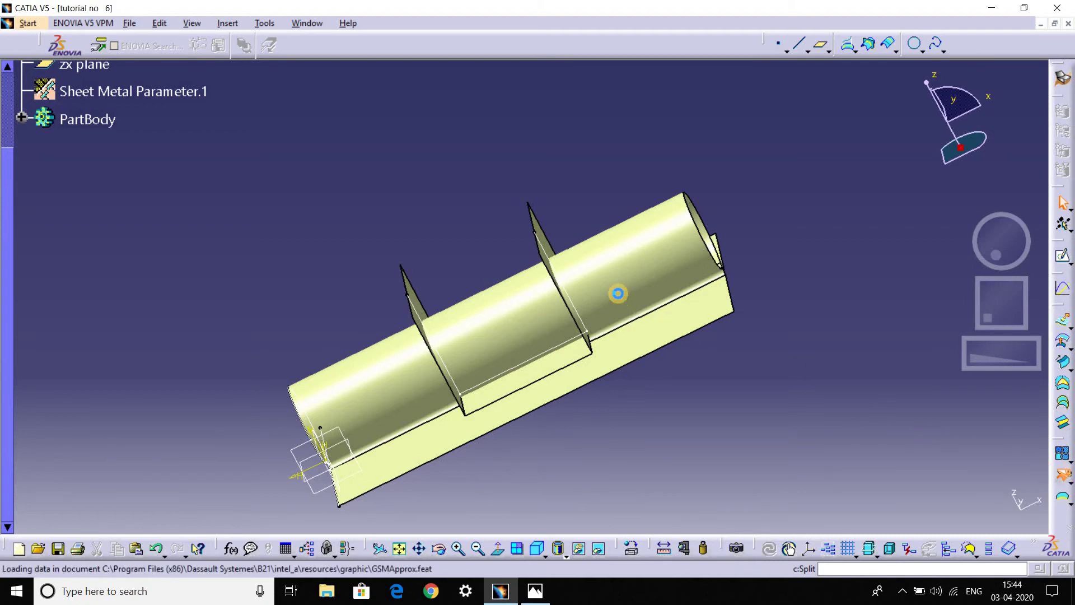
Split the cylinder surface Extrude.1 using the new extruded walls.
click(493, 294)
mouse_move(493, 294)
middle_down()
mouse_move(692, 373)
mouse_move(672, 312)
middle_up()
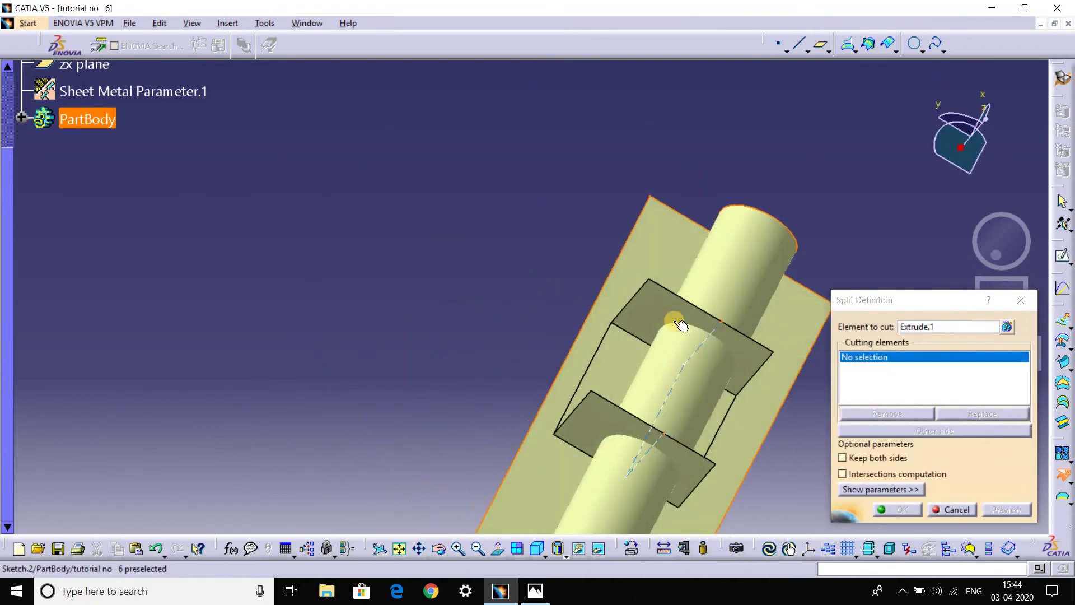
click(522, 295)
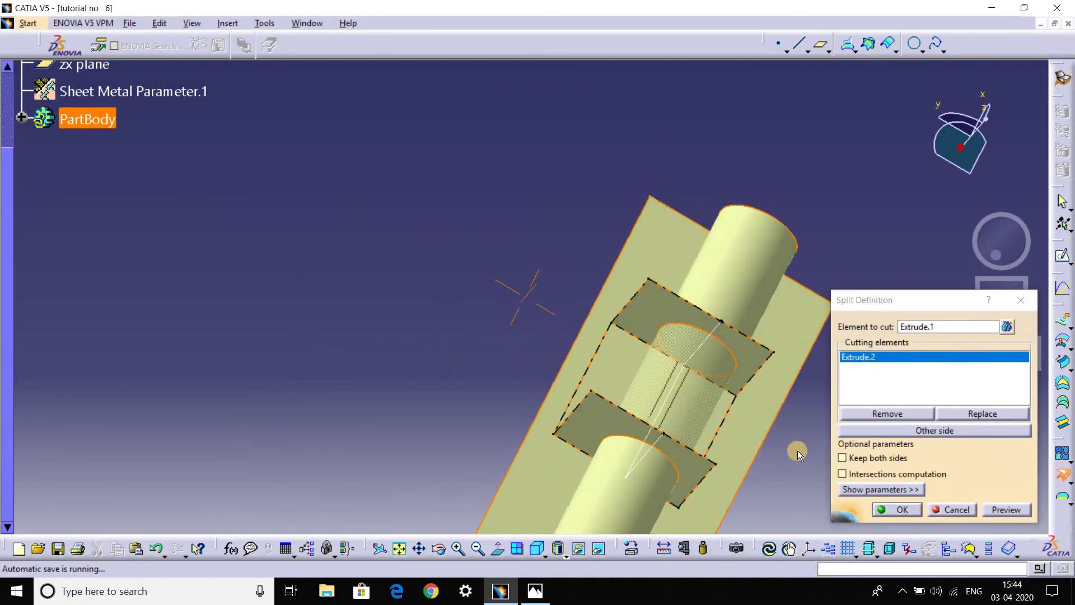
click(896, 509)
mouse_move(726, 321)
middle_down()
mouse_move(561, 317)
mouse_move(593, 336)
middle_up()
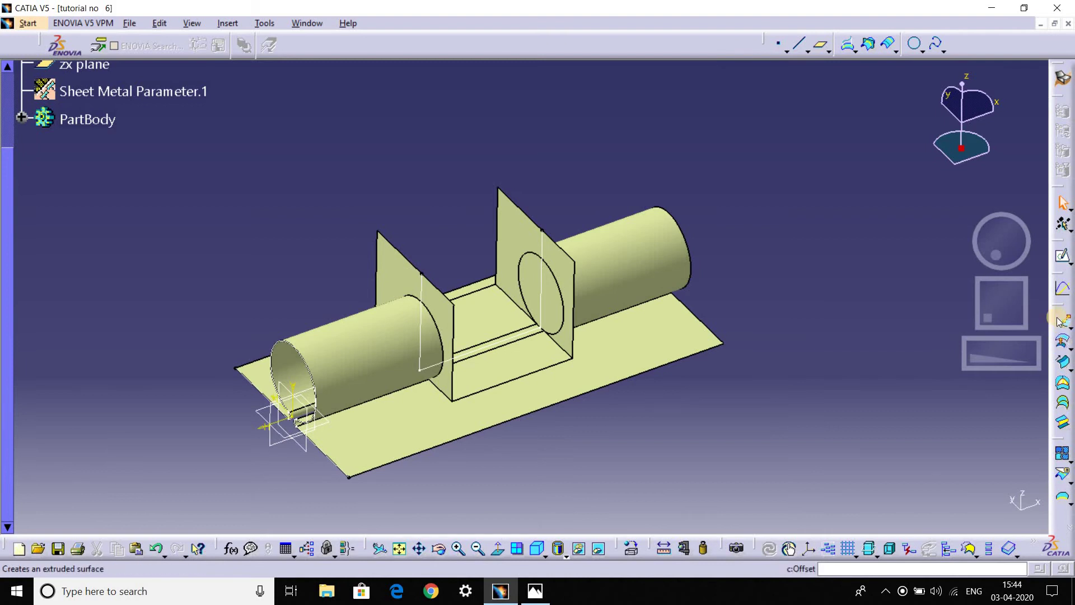
Trim Split.1 and Extrude.2 against each other into one surface.
click(1063, 487)
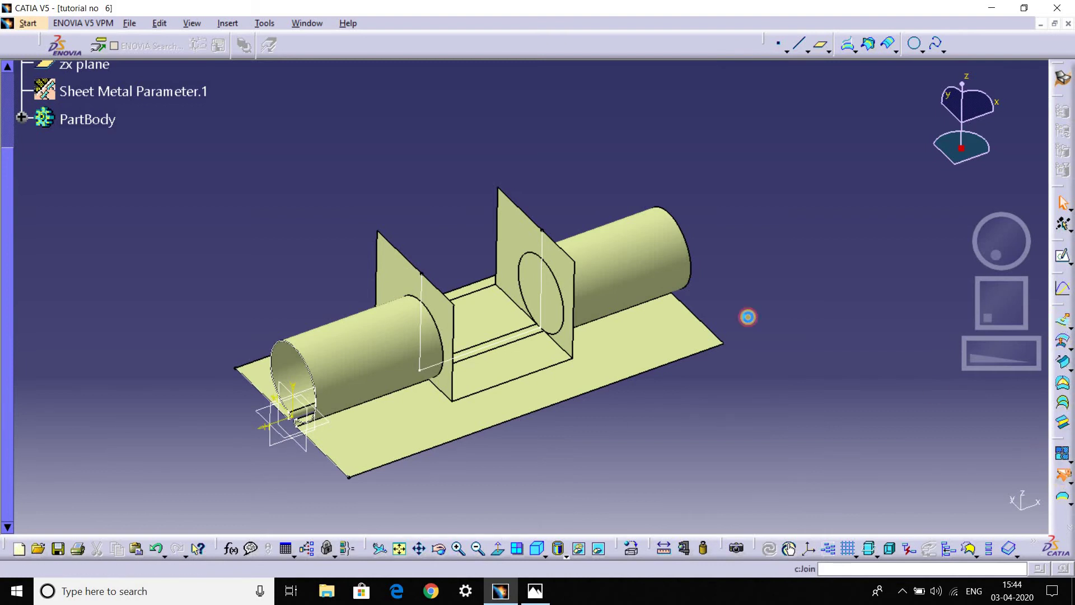
key(Escape)
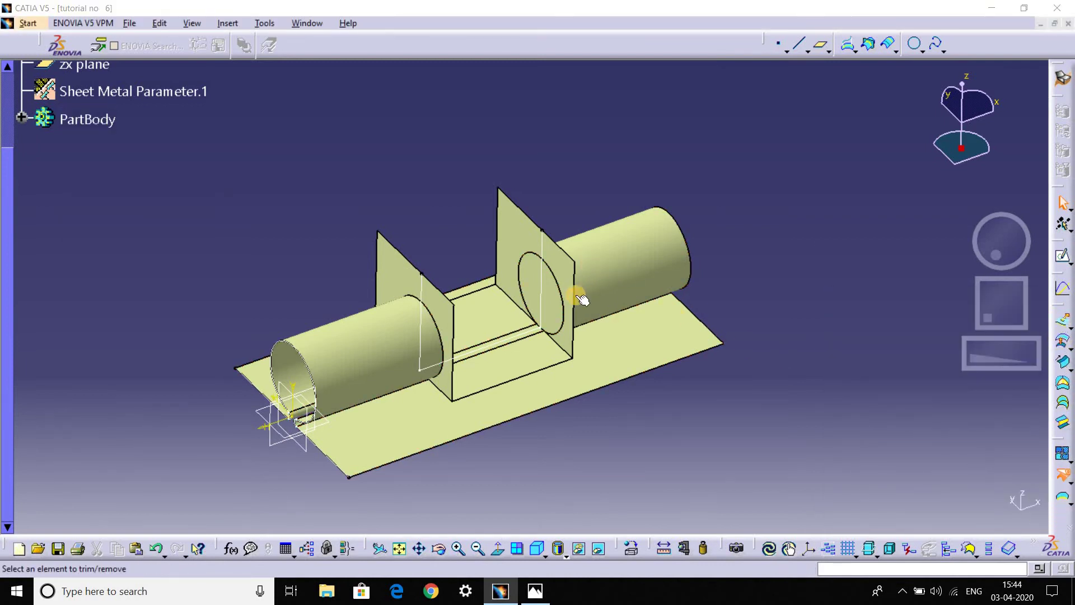
click(569, 277)
click(562, 275)
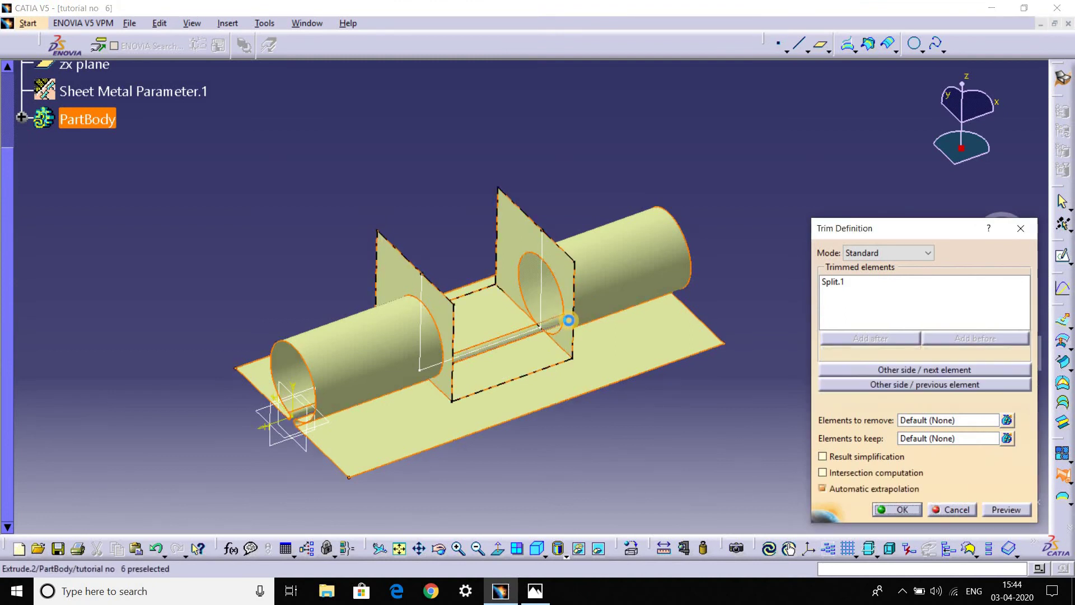
click(904, 508)
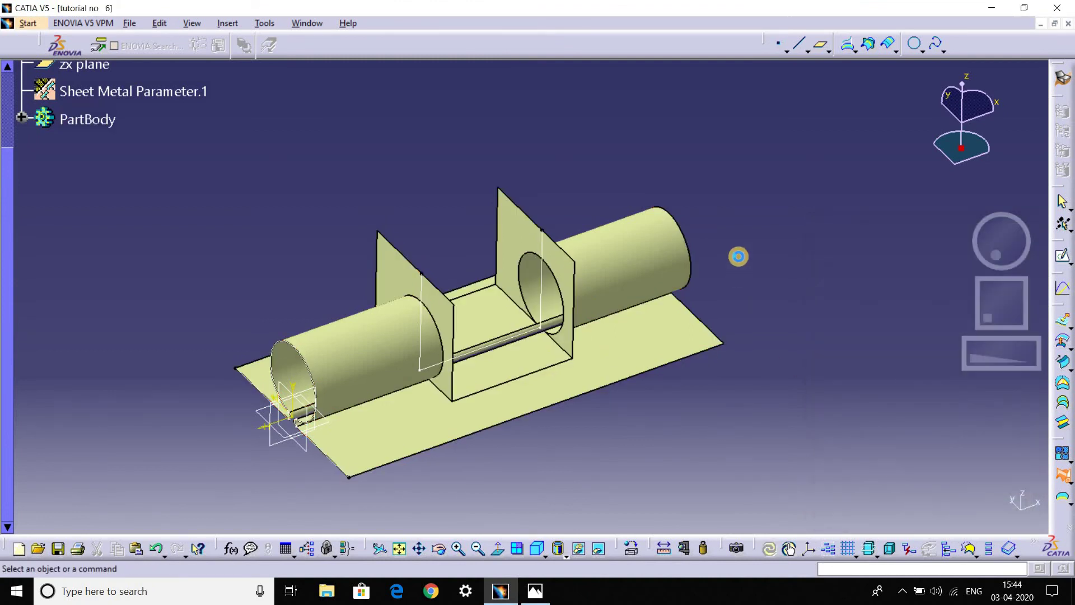
mouse_move(723, 296)
middle_down()
mouse_move(420, 279)
mouse_move(650, 441)
mouse_move(692, 352)
mouse_move(550, 380)
mouse_move(608, 341)
mouse_move(667, 355)
middle_up()
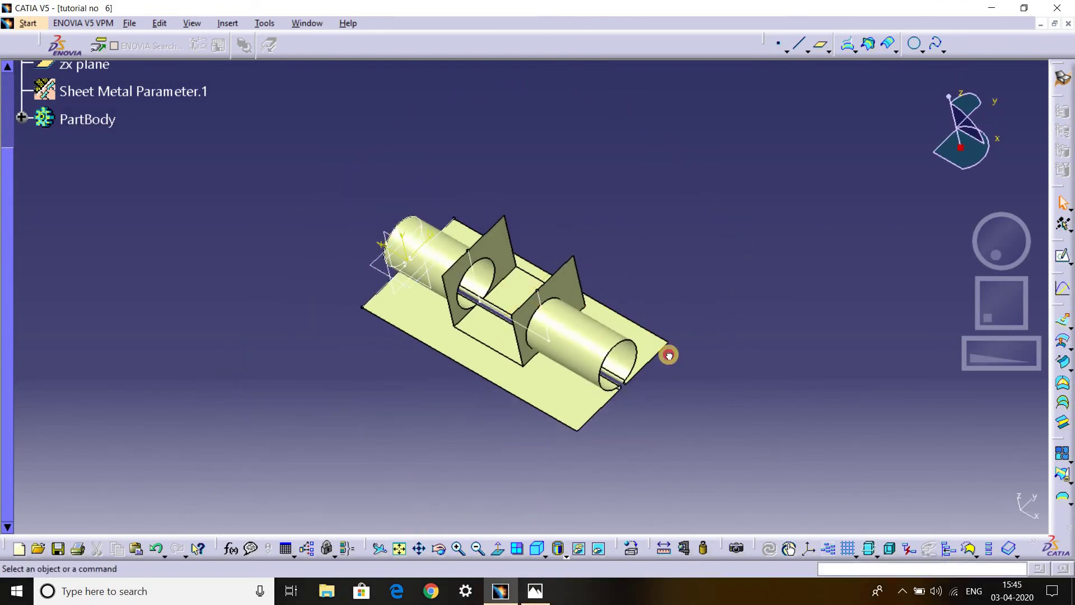
Disassemble the whole trimmed surface into separate faces.
mouse_move(348, 194)
mouse_down()
mouse_move(732, 442)
mouse_move(744, 476)
mouse_up()
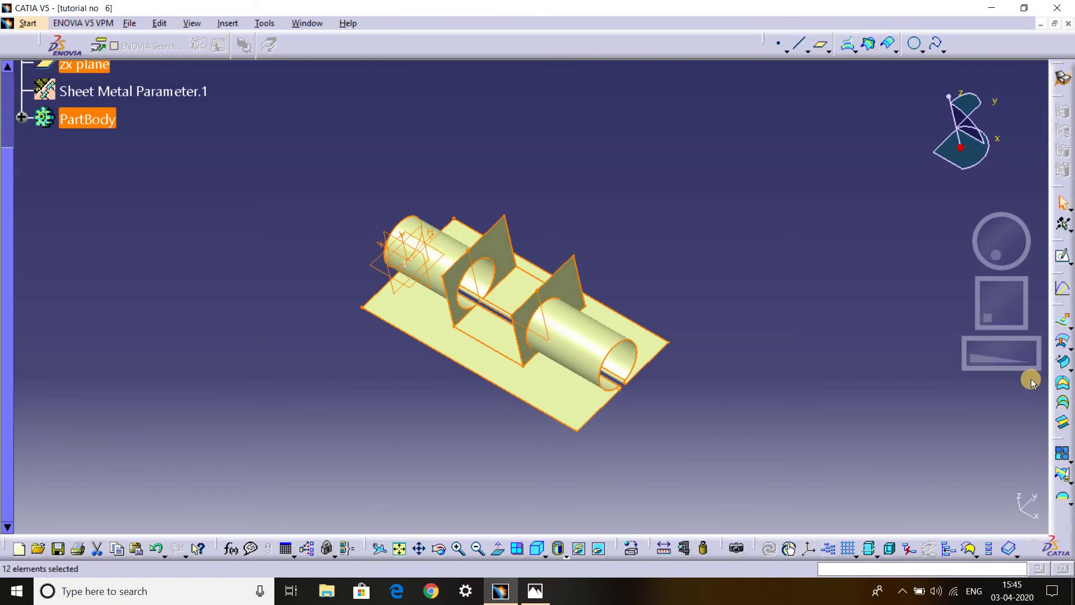
click(1070, 458)
click(1031, 470)
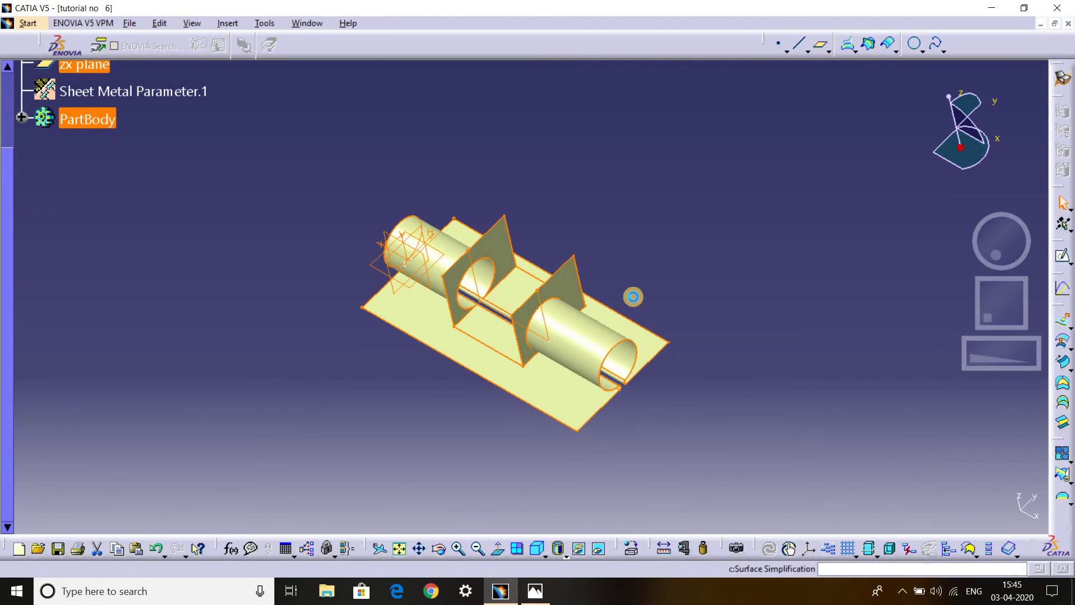
click(955, 514)
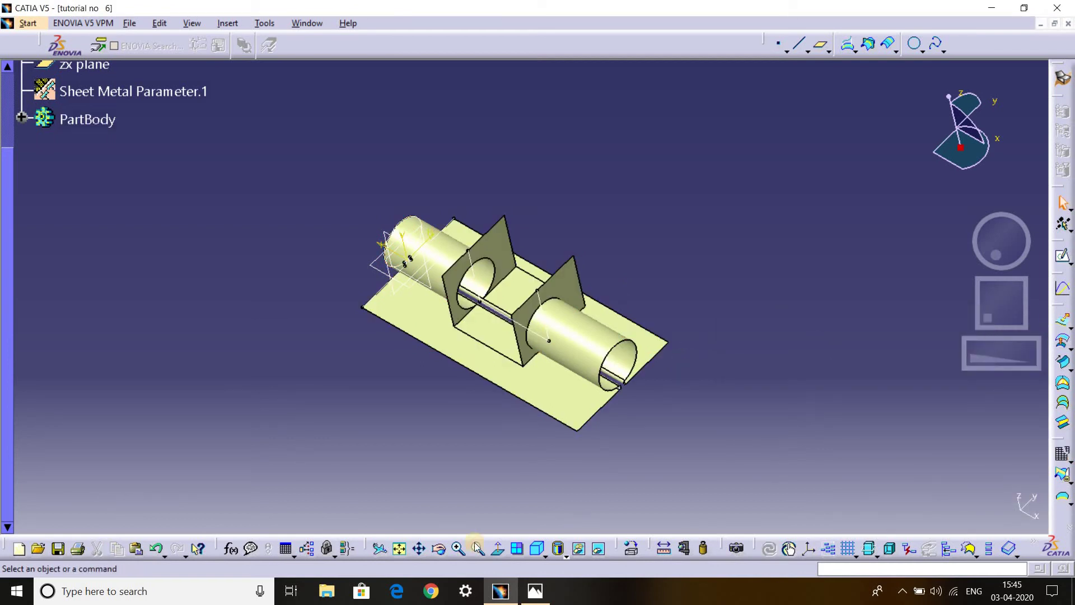
Hide the two vertical flange walls and inspect the remaining faces.
click(578, 549)
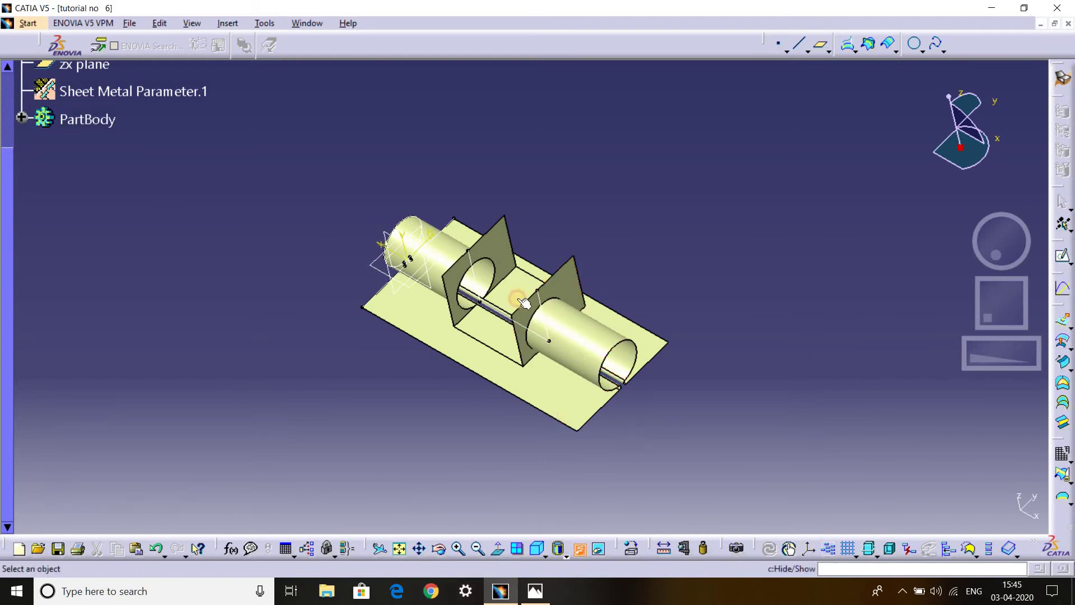
click(576, 291)
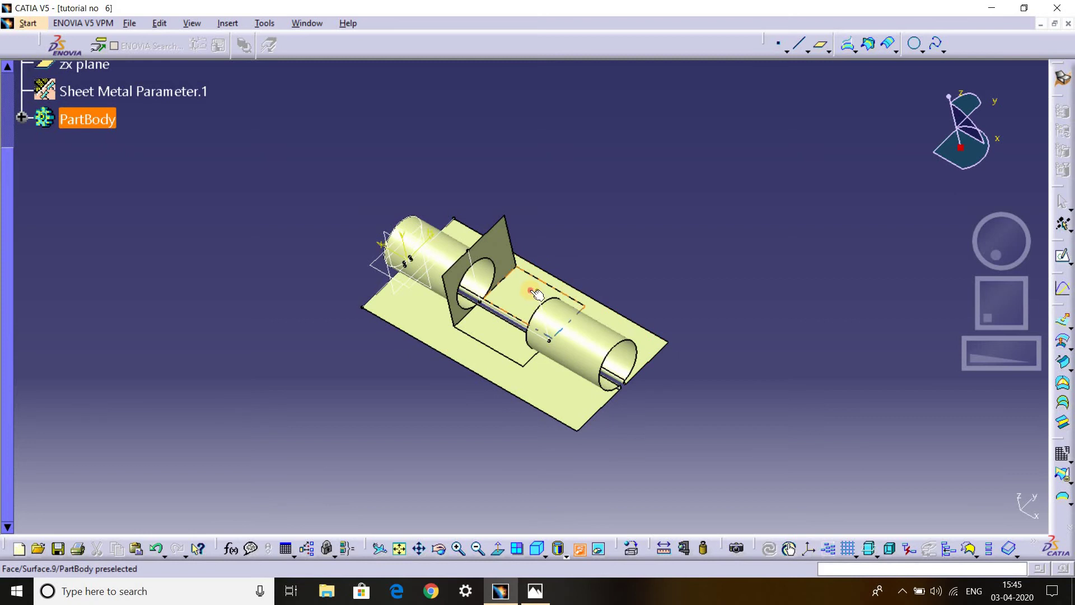
click(506, 272)
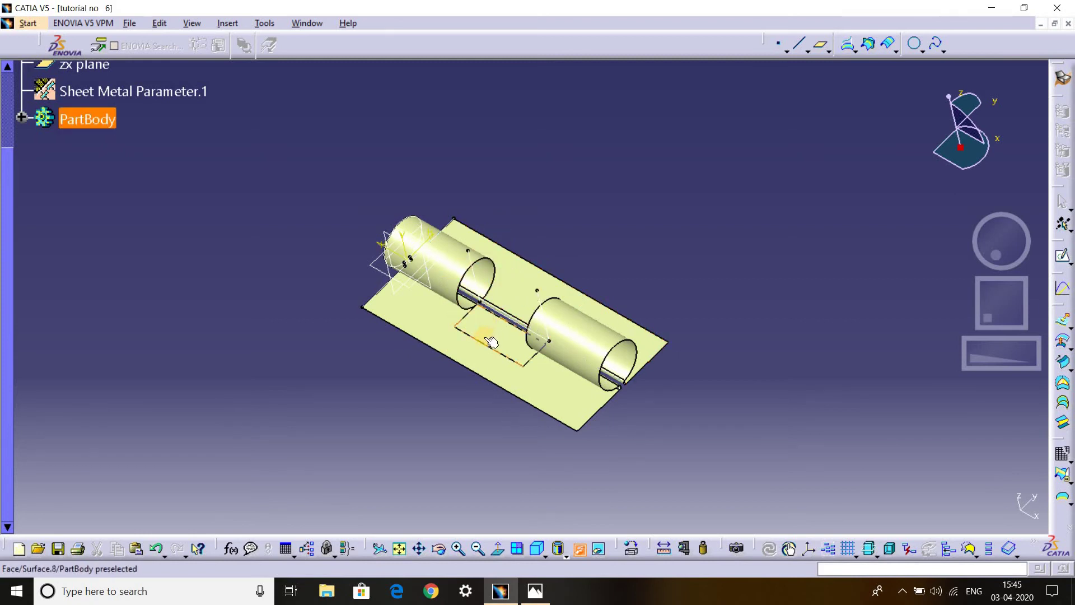
mouse_move(501, 392)
middle_down()
mouse_move(441, 264)
mouse_move(403, 288)
mouse_move(377, 356)
mouse_move(613, 338)
mouse_move(683, 243)
mouse_move(708, 269)
middle_up()
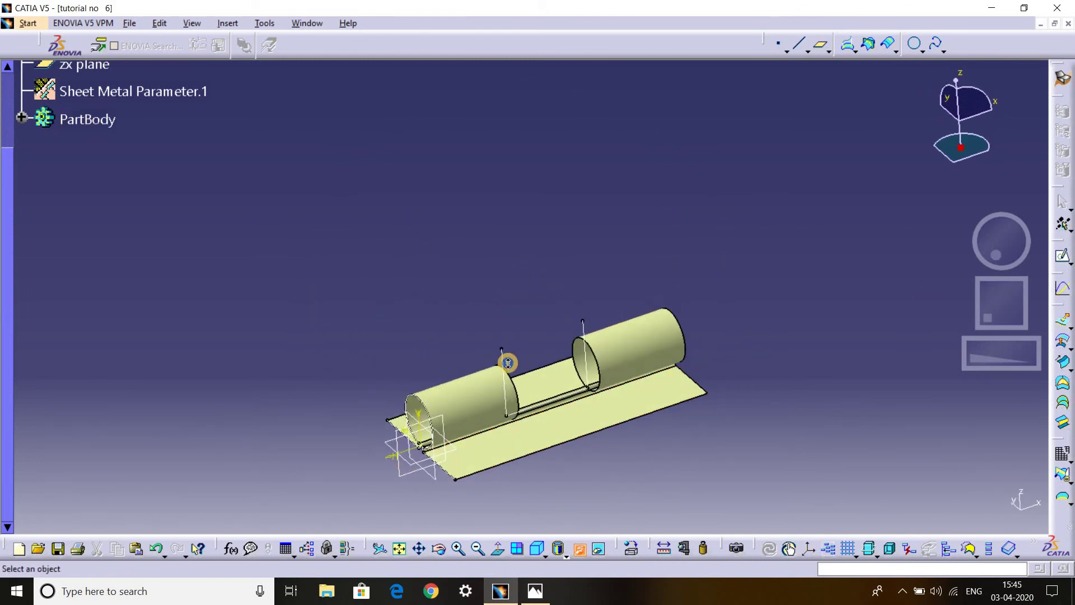
click(568, 386)
mouse_move(371, 192)
middle_down()
mouse_move(480, 211)
mouse_move(499, 315)
mouse_move(575, 332)
mouse_move(627, 281)
mouse_move(648, 300)
mouse_move(660, 360)
mouse_move(485, 387)
mouse_move(480, 348)
mouse_move(492, 499)
mouse_move(1038, 255)
middle_up()
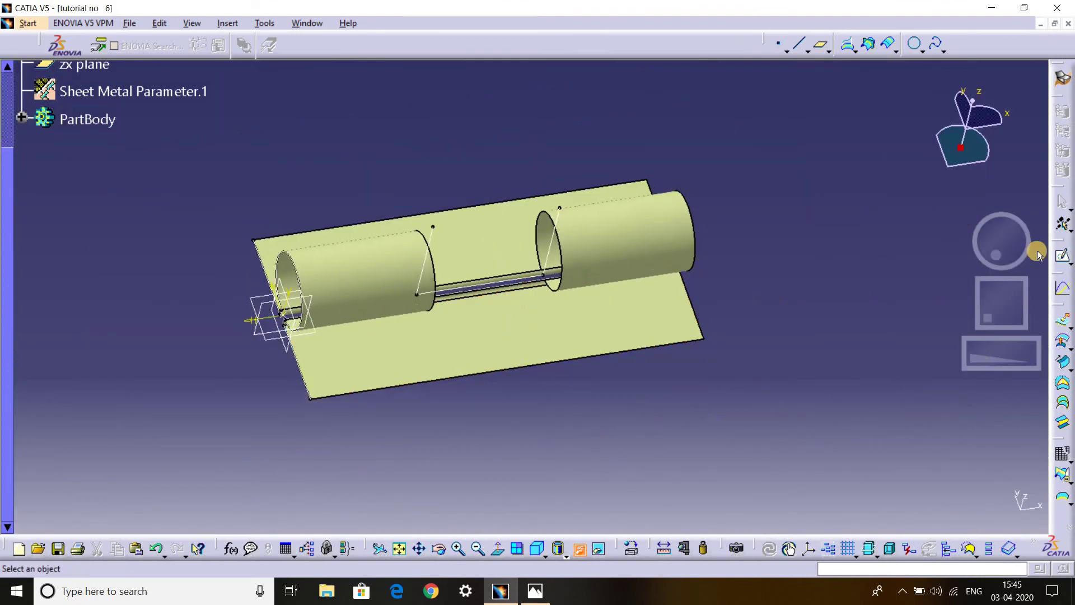
click(1067, 456)
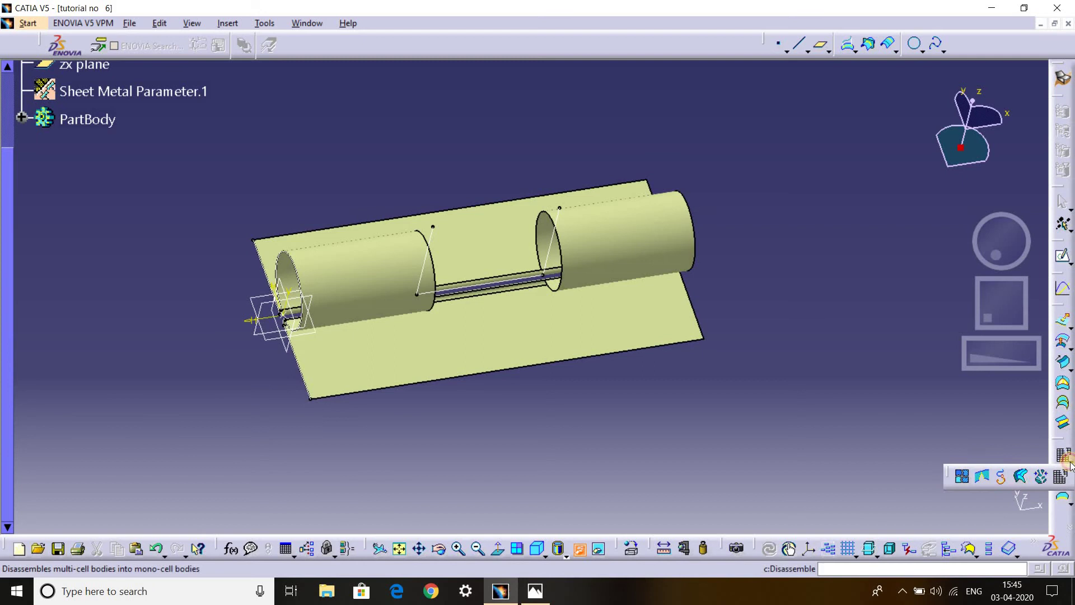
Join Surface.1 through Surface.6 (base plate, both cylinders, slot surfaces) into Join.1.
click(964, 477)
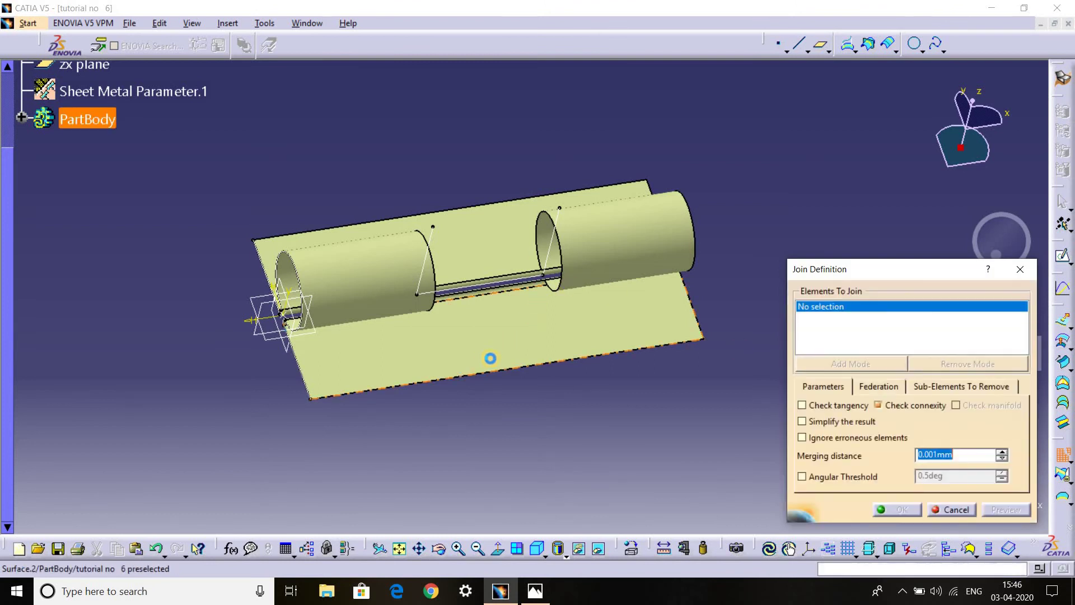
click(373, 290)
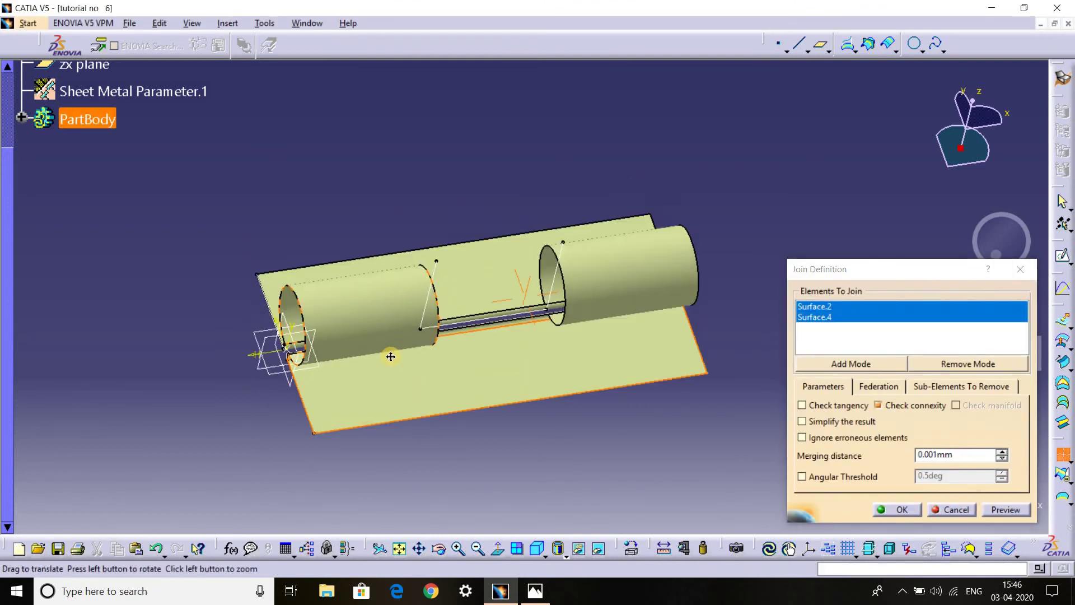
click(624, 369)
middle_drag(531, 334, 465, 283)
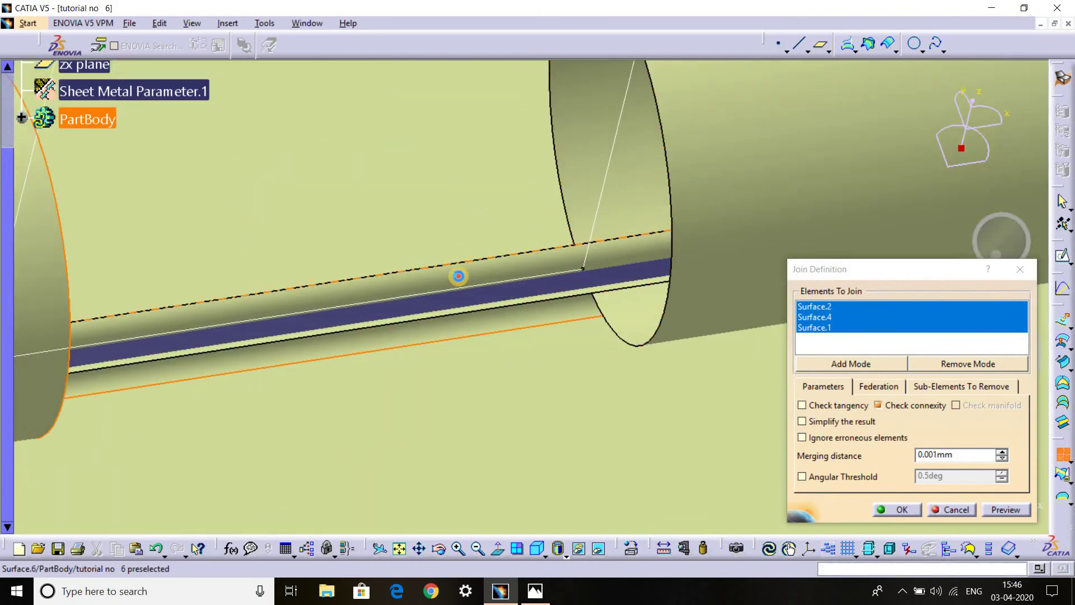
click(458, 275)
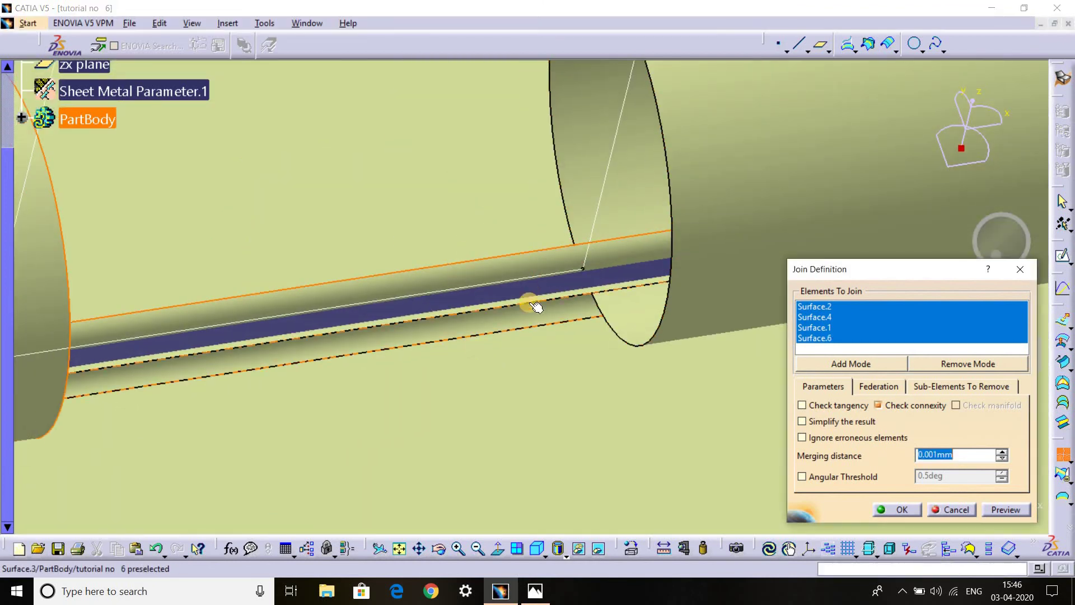
mouse_move(611, 292)
middle_down()
mouse_move(629, 247)
mouse_move(515, 156)
mouse_move(572, 339)
middle_up()
click(619, 263)
click(456, 280)
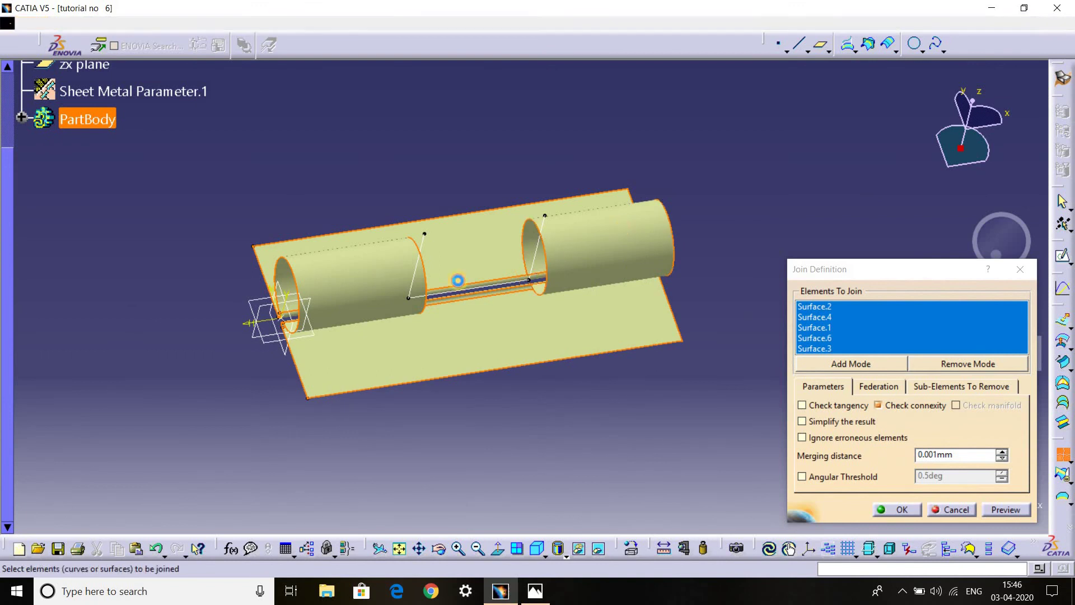
mouse_move(542, 288)
middle_down()
mouse_move(457, 319)
mouse_move(683, 233)
mouse_move(713, 184)
mouse_move(648, 184)
mouse_move(655, 191)
middle_up()
click(896, 510)
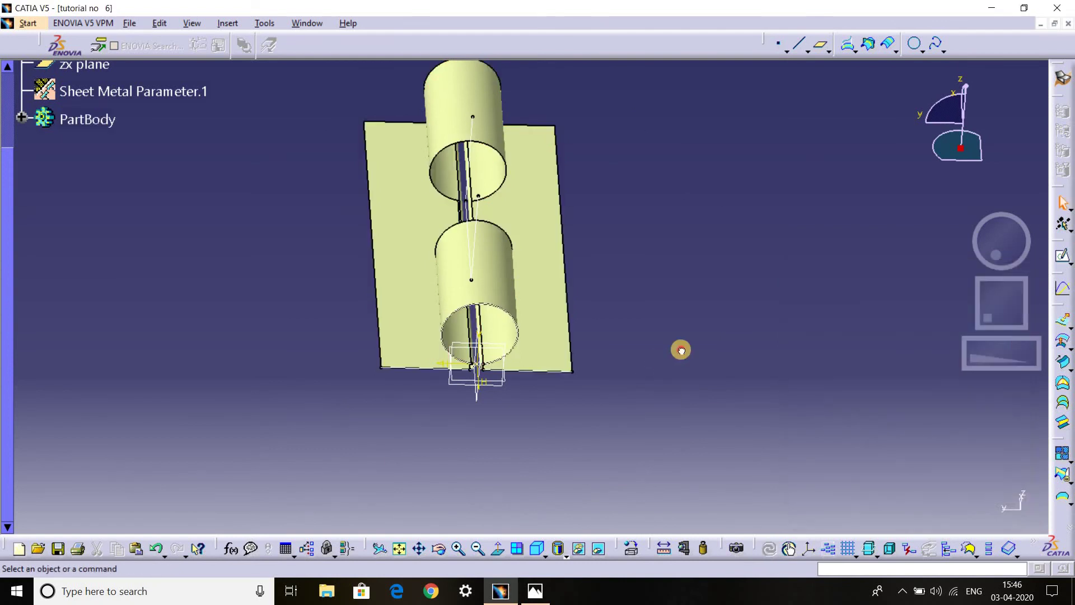
middle_drag(617, 392, 654, 301)
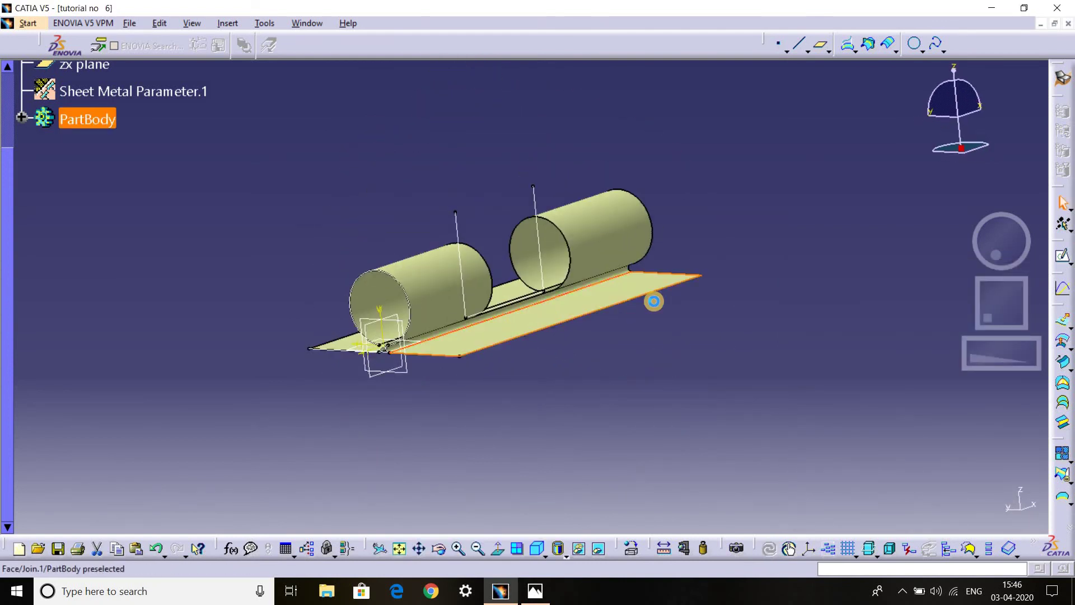
In Generative Sheetmetal Design, convert Join.1 into Free Form Surface.1.
click(28, 22)
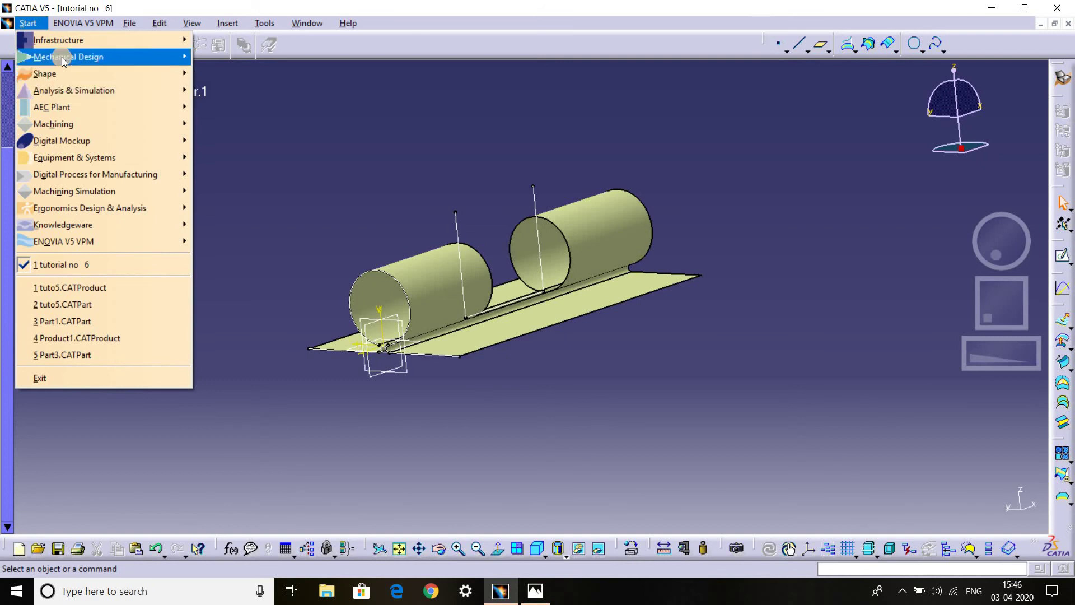
mouse_move(68, 56)
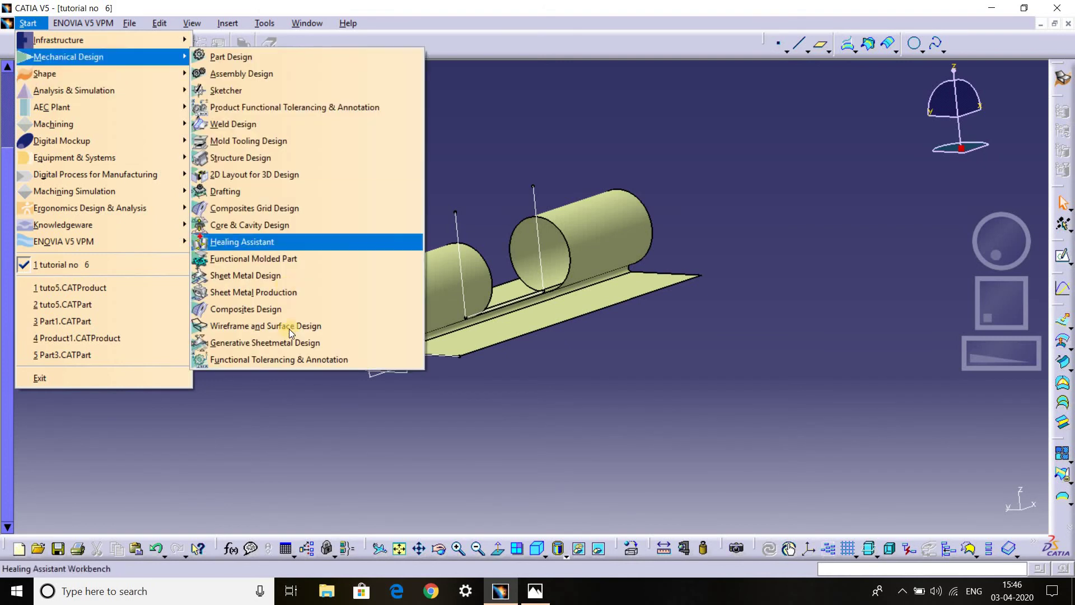
click(268, 343)
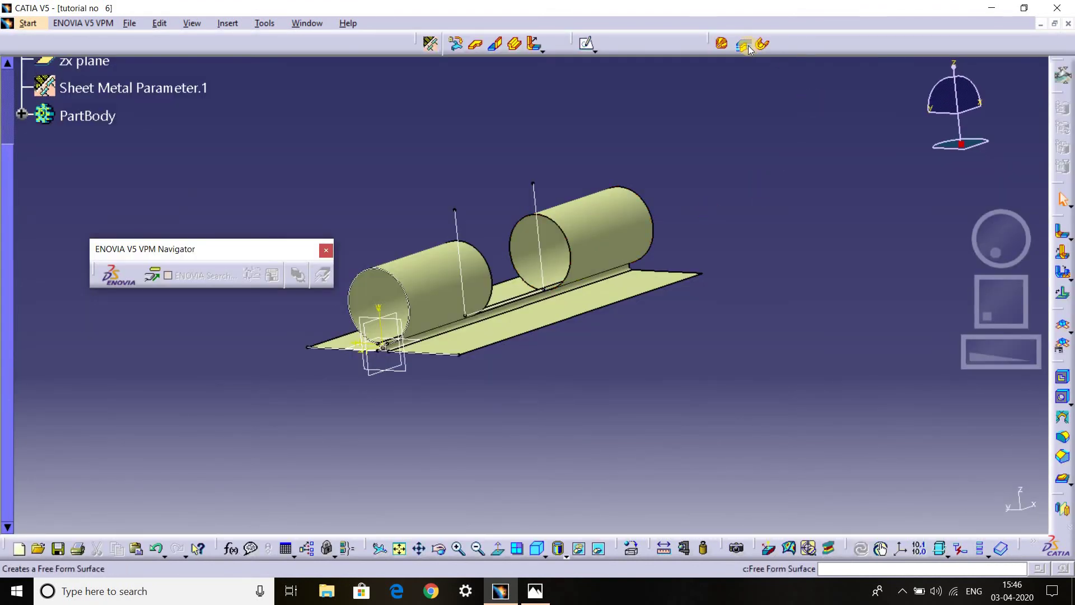
click(745, 45)
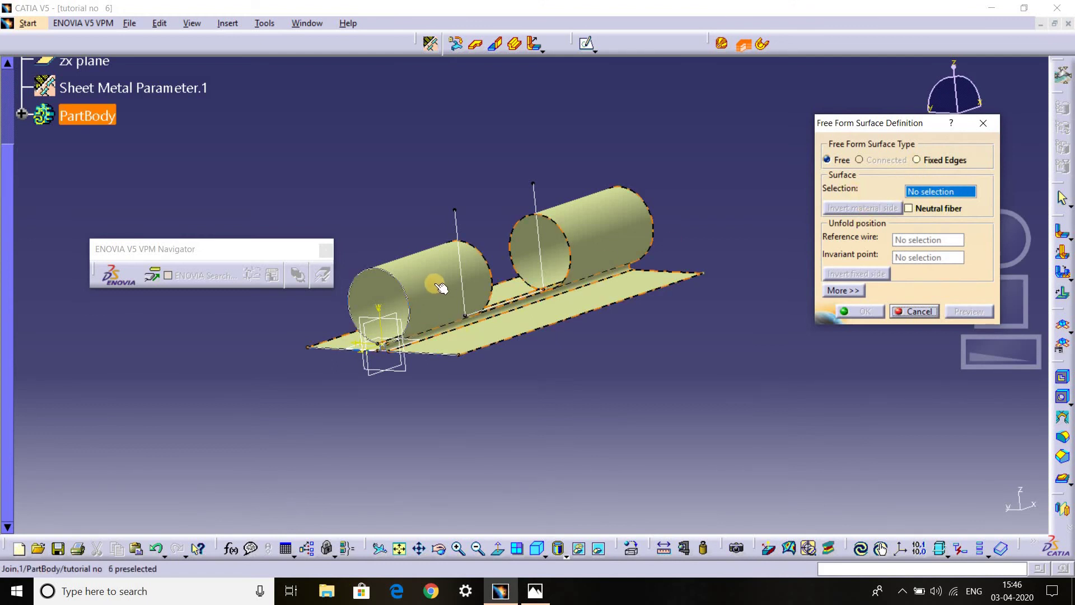
click(604, 297)
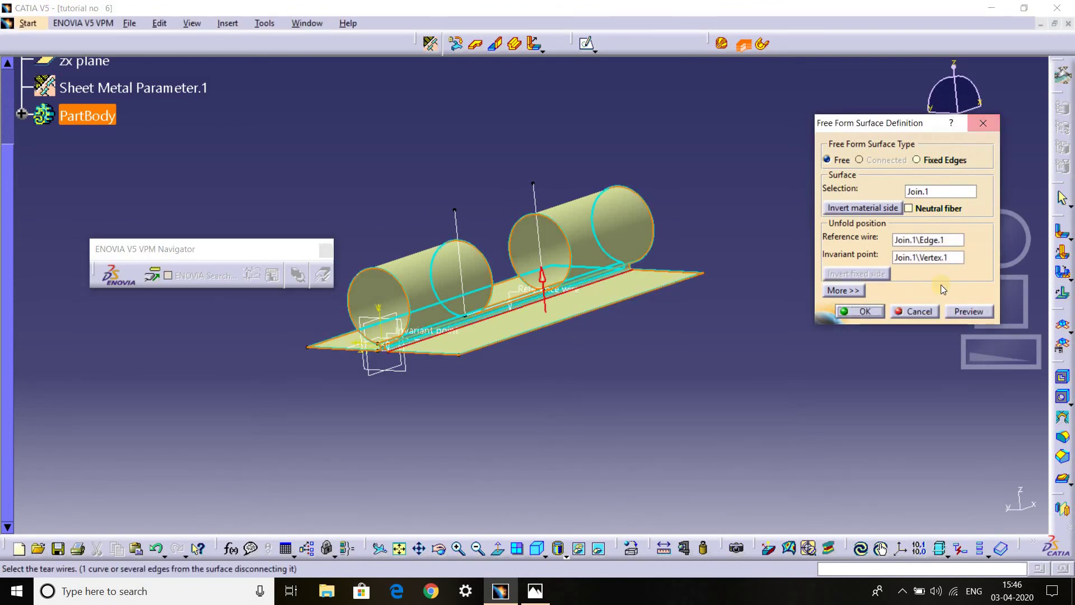
key(Return)
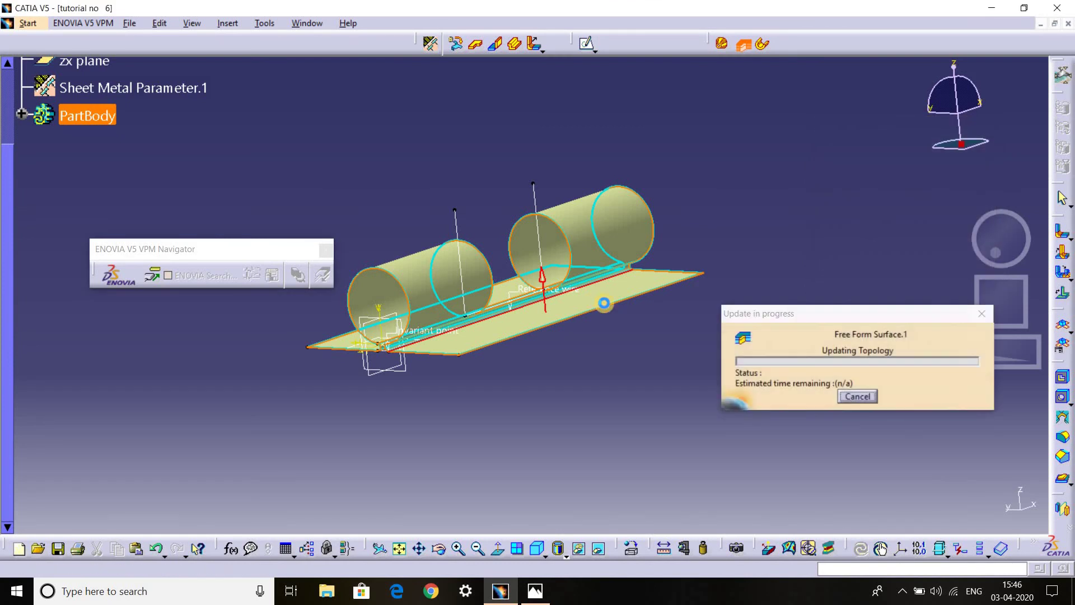
click(646, 339)
Hide the leftover cylinder surface and toggle the part between folded and unfolded.
middle_drag(647, 339, 624, 298)
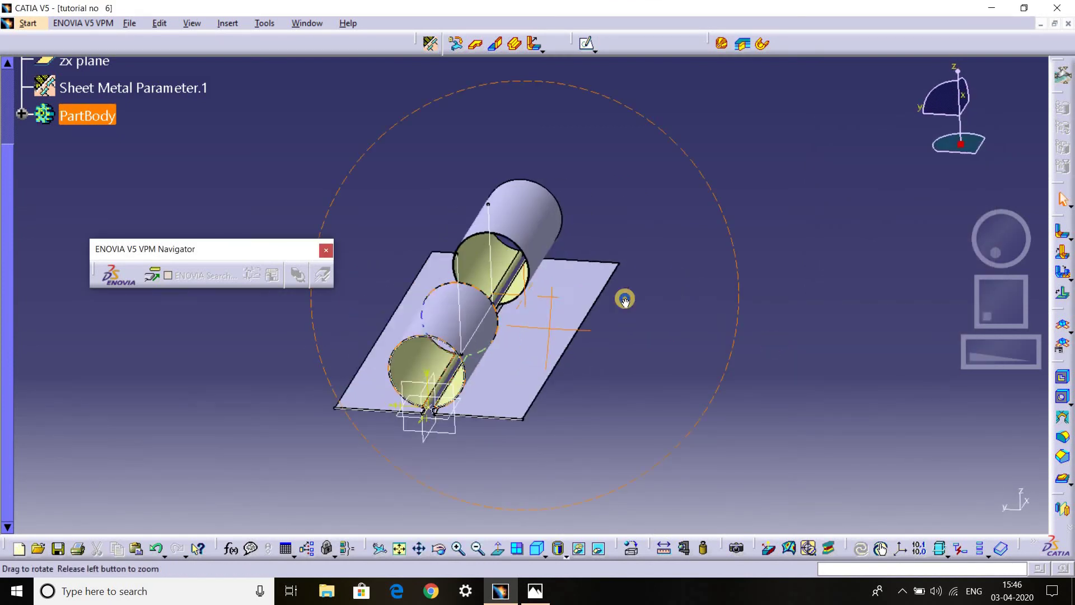
click(1063, 325)
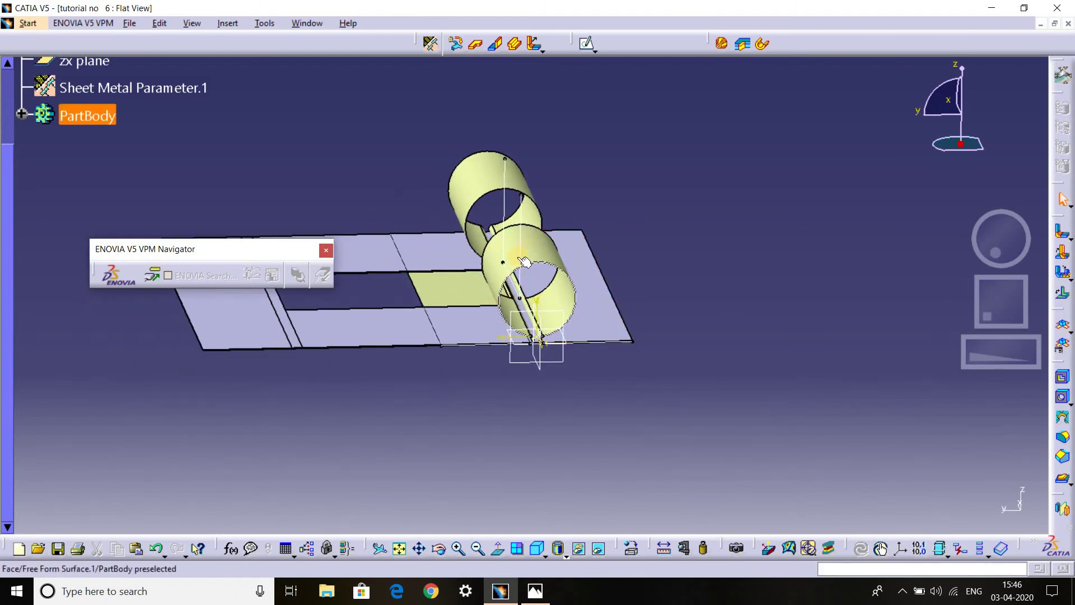
right_click(519, 253)
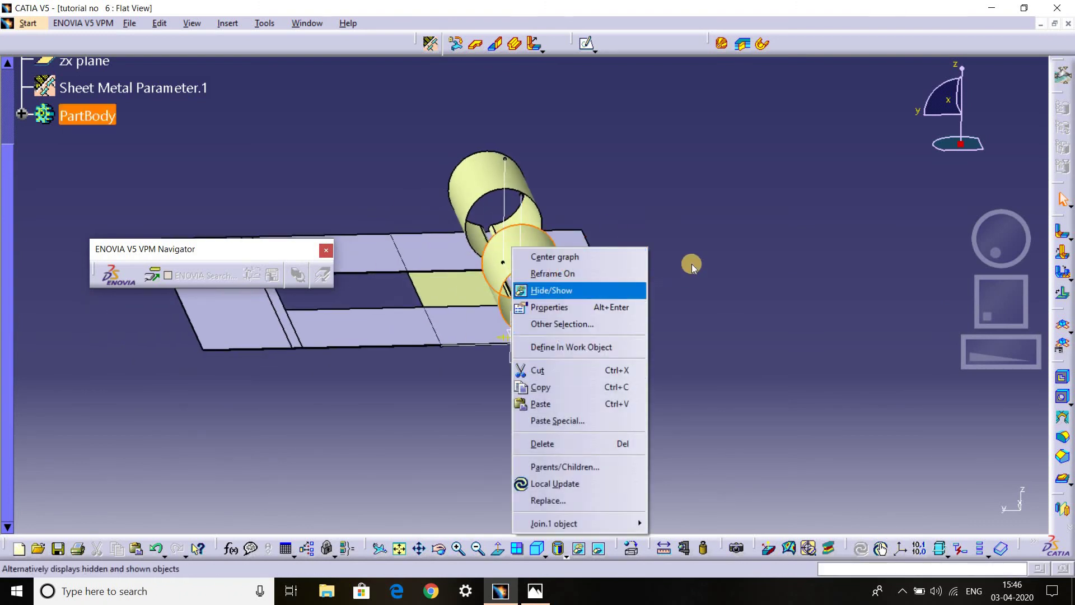
click(567, 276)
right_click(547, 256)
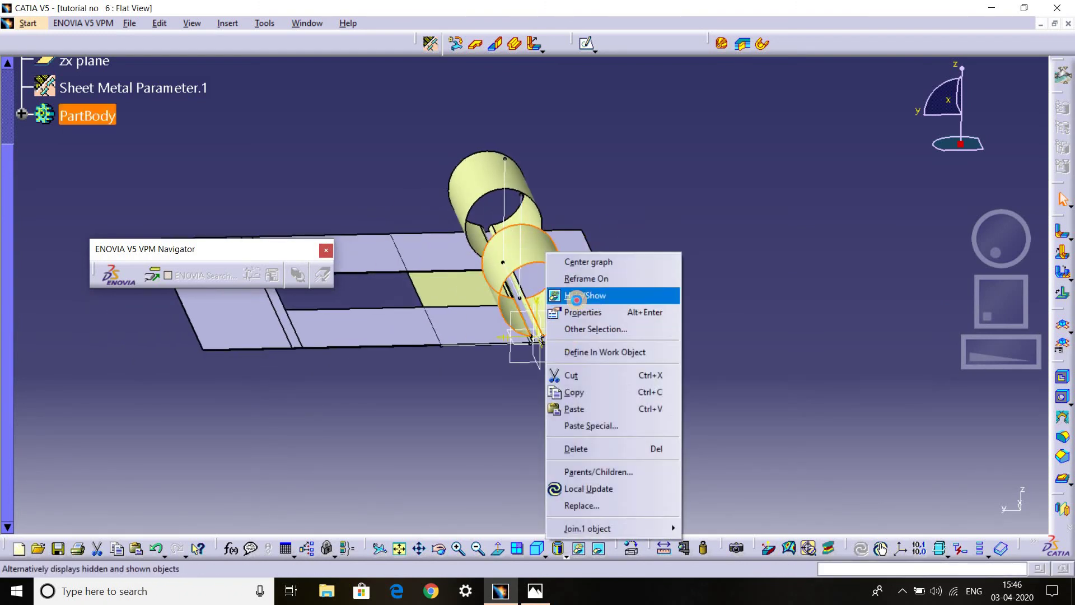
click(588, 296)
mouse_move(583, 252)
middle_down()
mouse_move(422, 335)
mouse_move(398, 336)
middle_up()
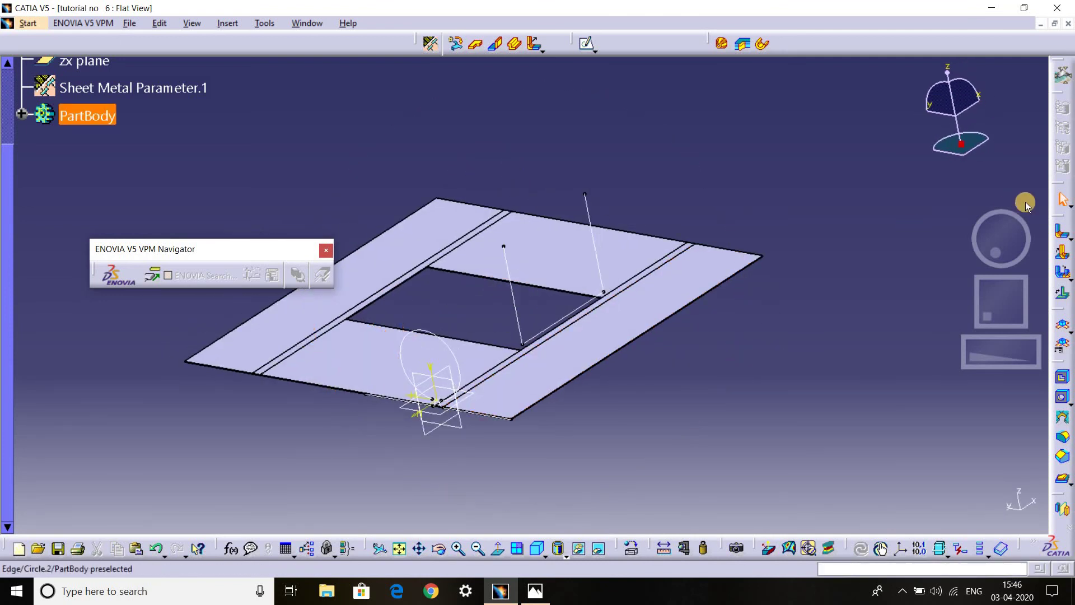
click(1065, 329)
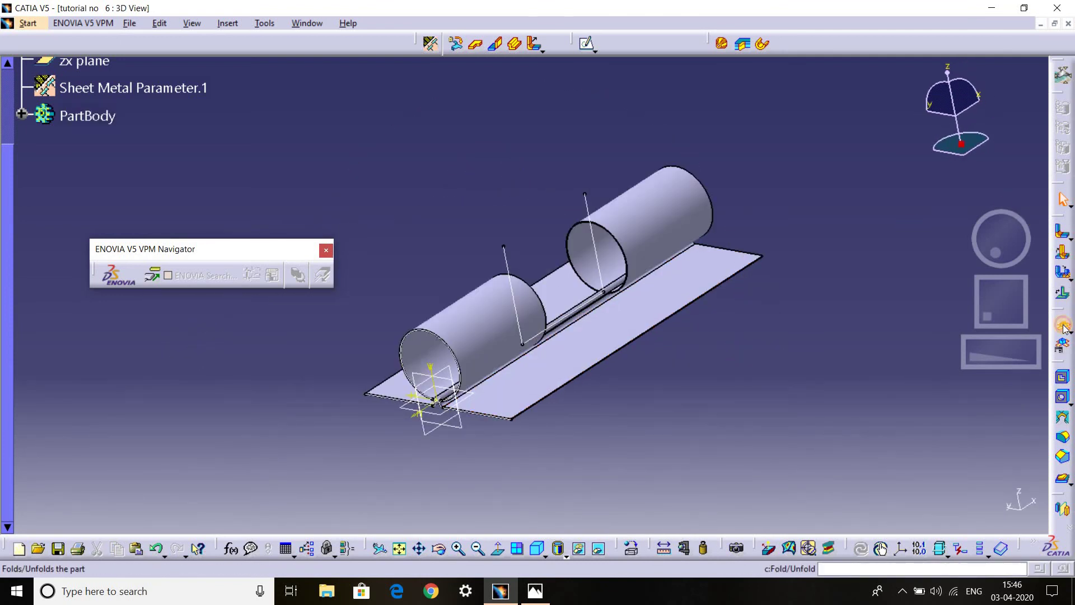
click(1065, 329)
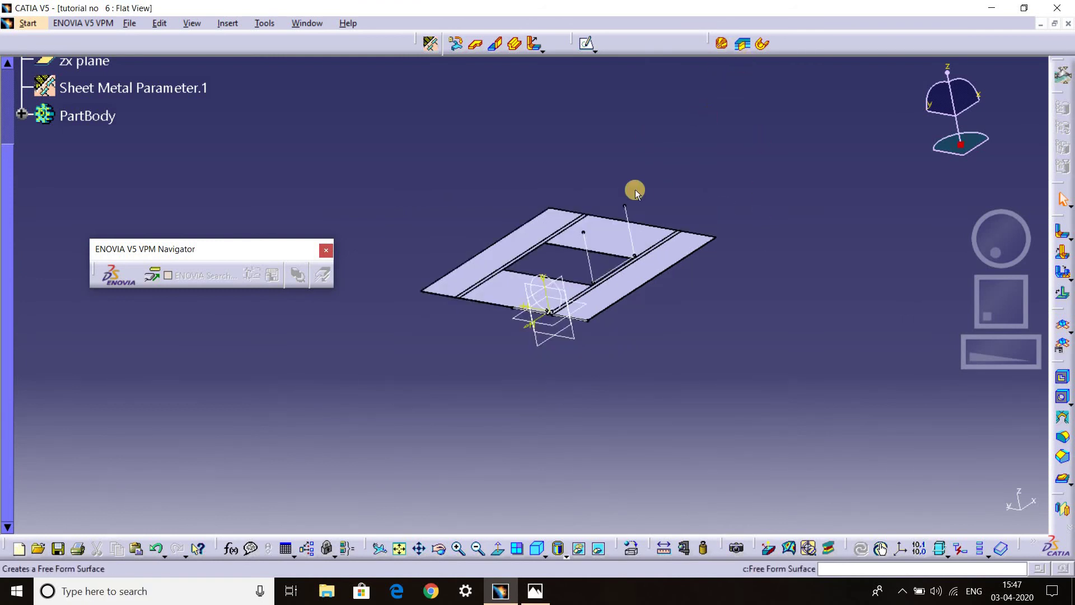
Inspect the flat pattern with its rectangular central opening in Flat View.
mouse_move(680, 291)
middle_down()
mouse_move(864, 320)
mouse_move(792, 288)
mouse_move(624, 271)
middle_up()
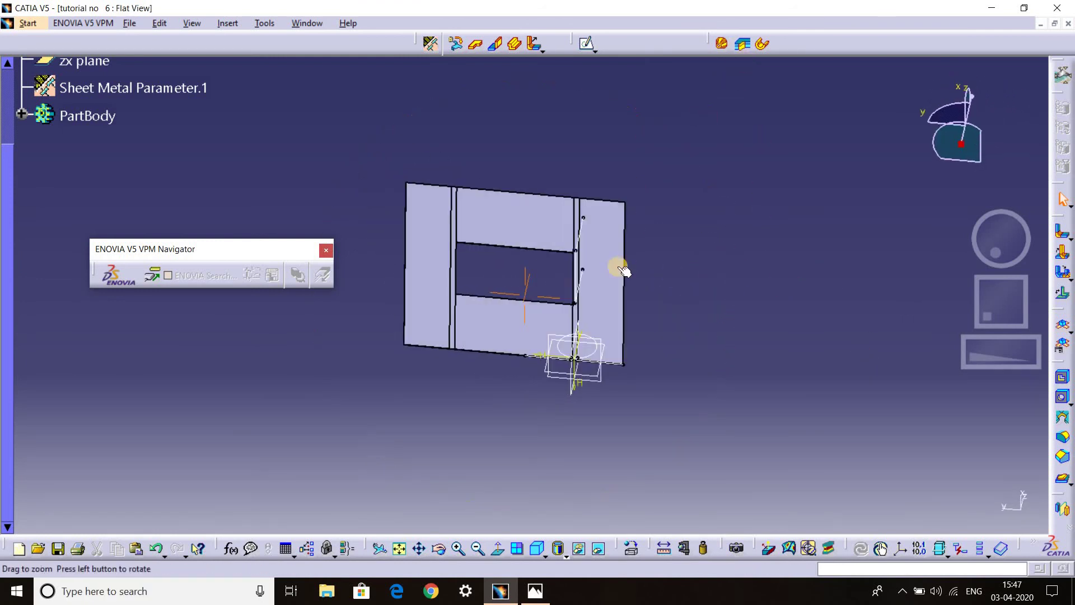
right_click(581, 226)
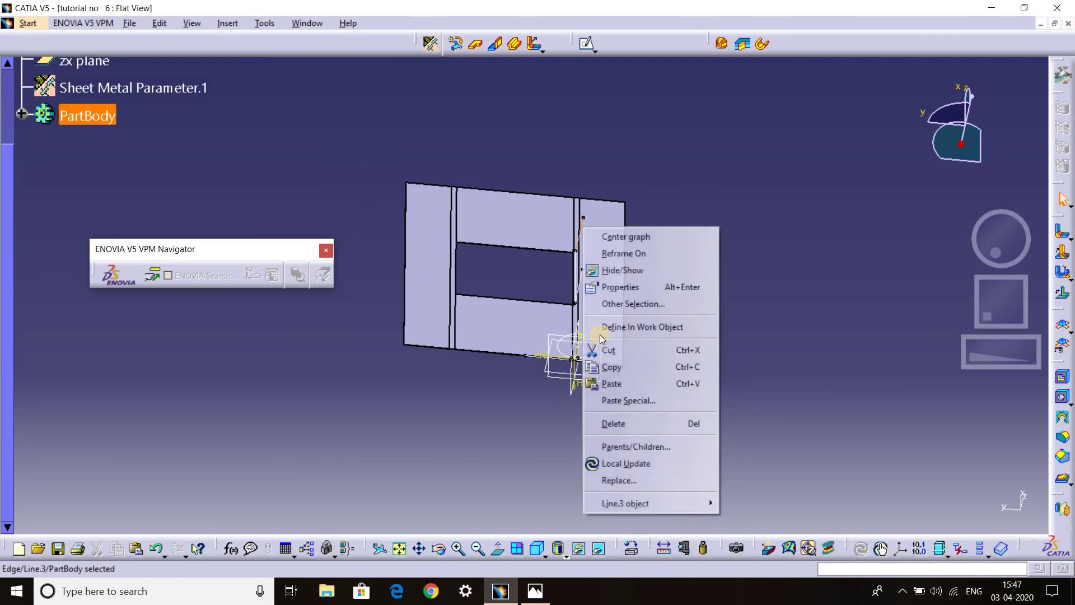
click(622, 270)
middle_drag(556, 227, 500, 235)
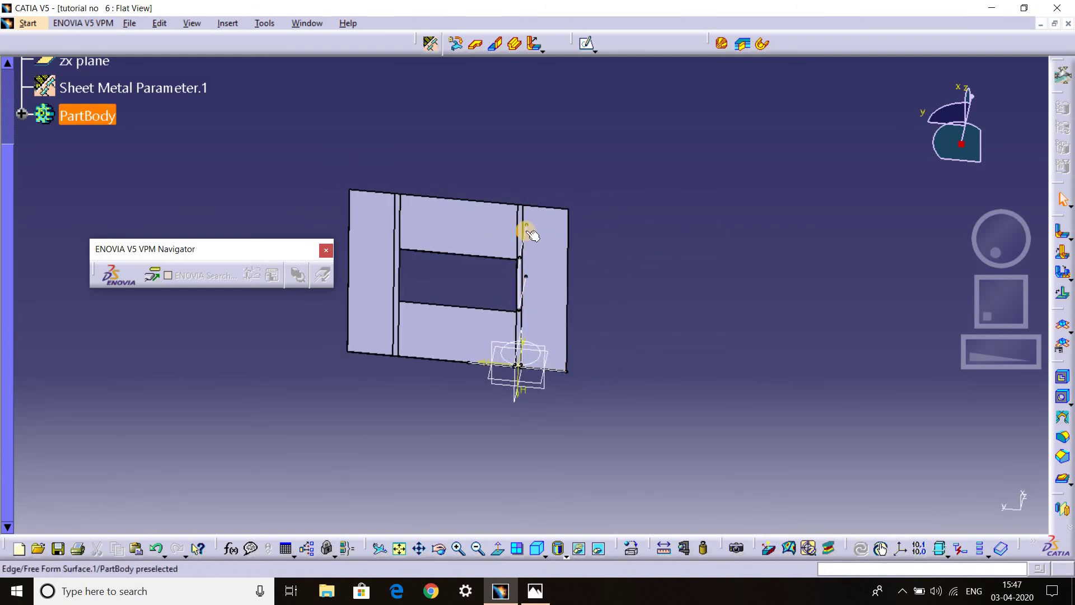
click(571, 537)
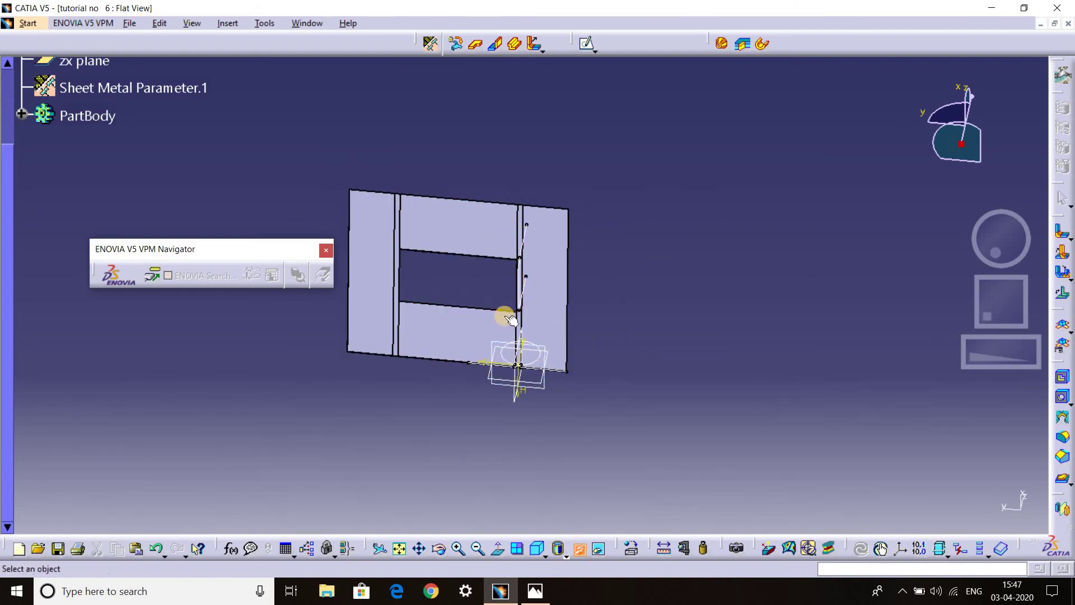
ctrl+middle_drag(528, 278, 539, 271)
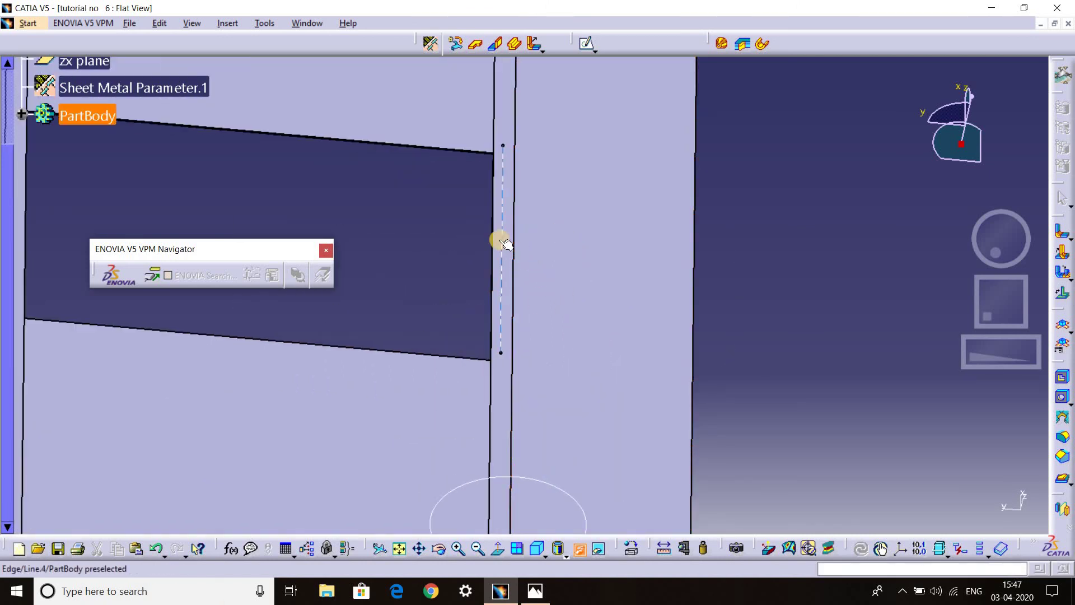
ctrl+middle_drag(589, 192, 524, 288)
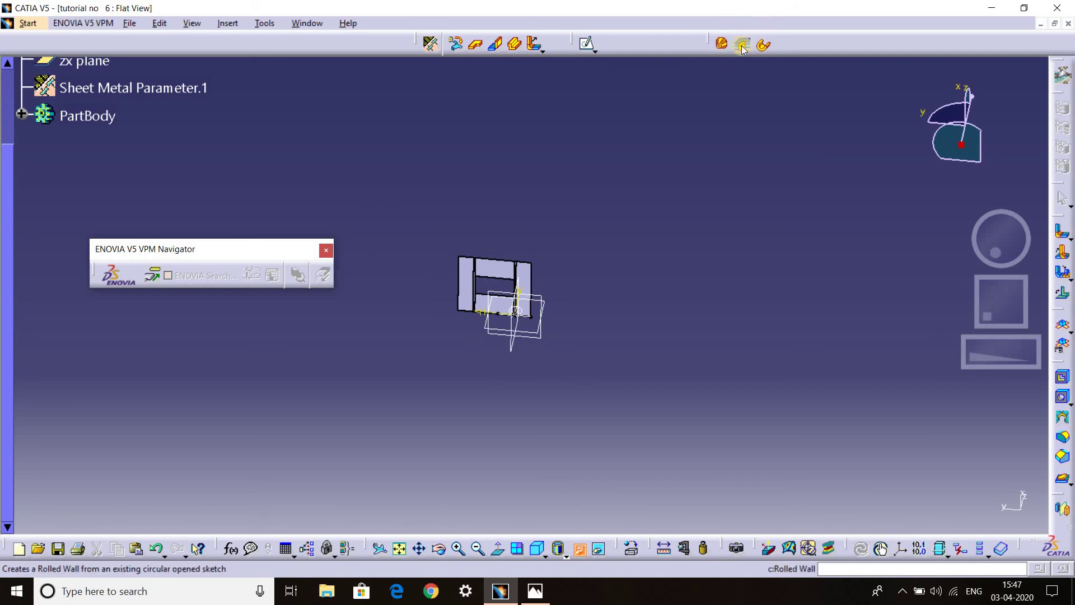
Reopen Free Form Surface.1 in 3D View and review its Edge.1 reference wire and Vertex.1 invariant point.
click(524, 265)
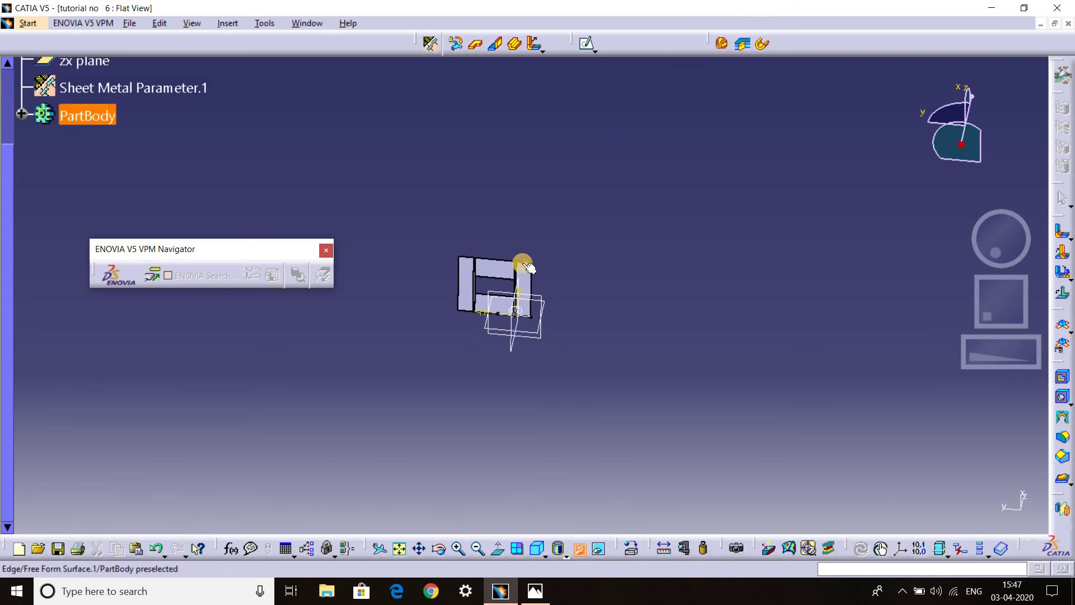
click(520, 267)
double_click(521, 271)
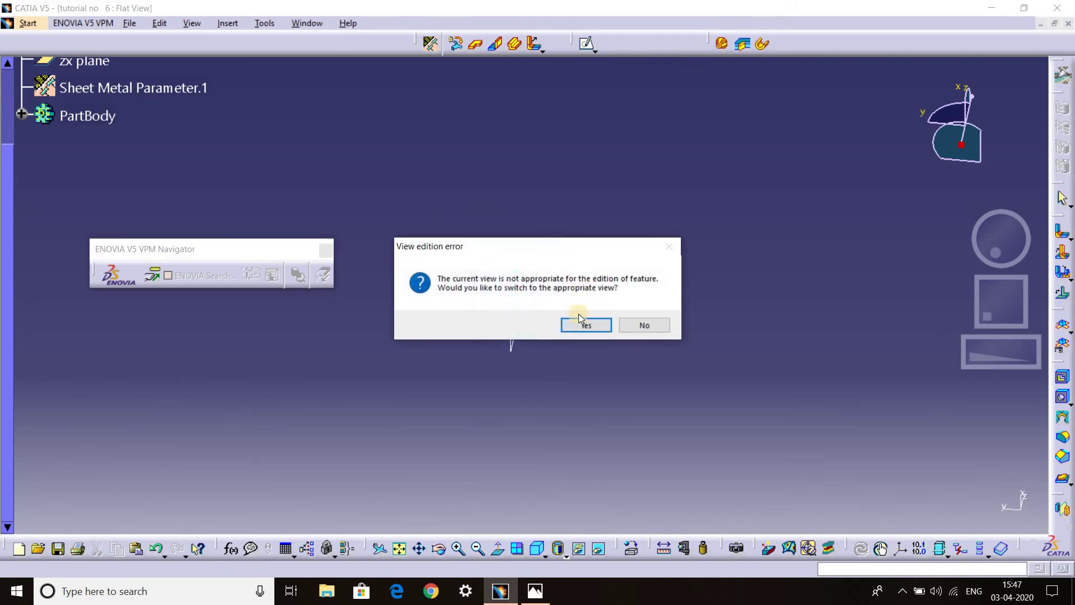
click(585, 325)
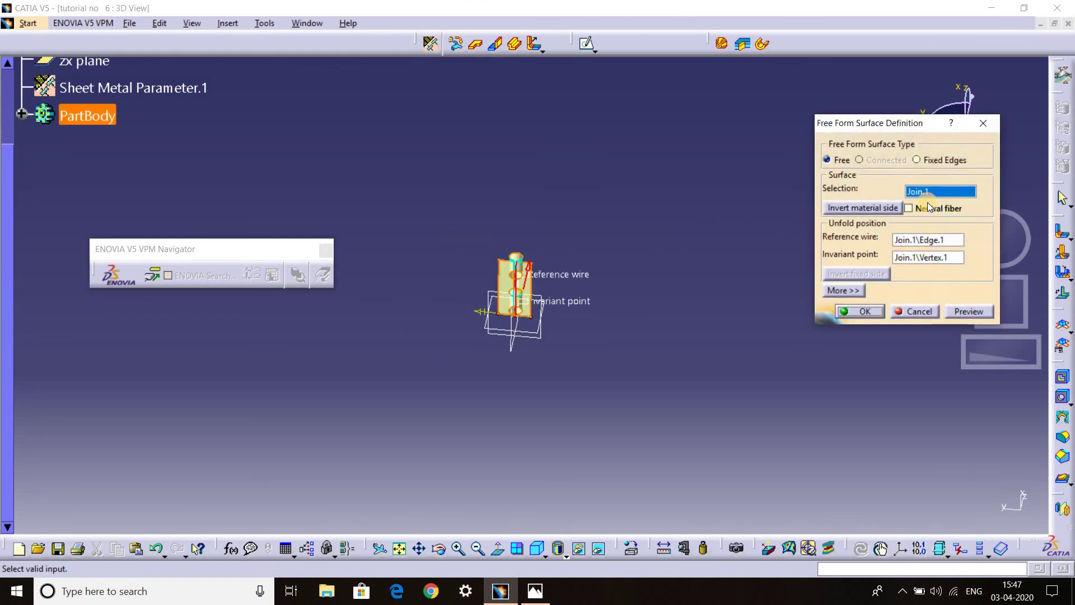
click(913, 242)
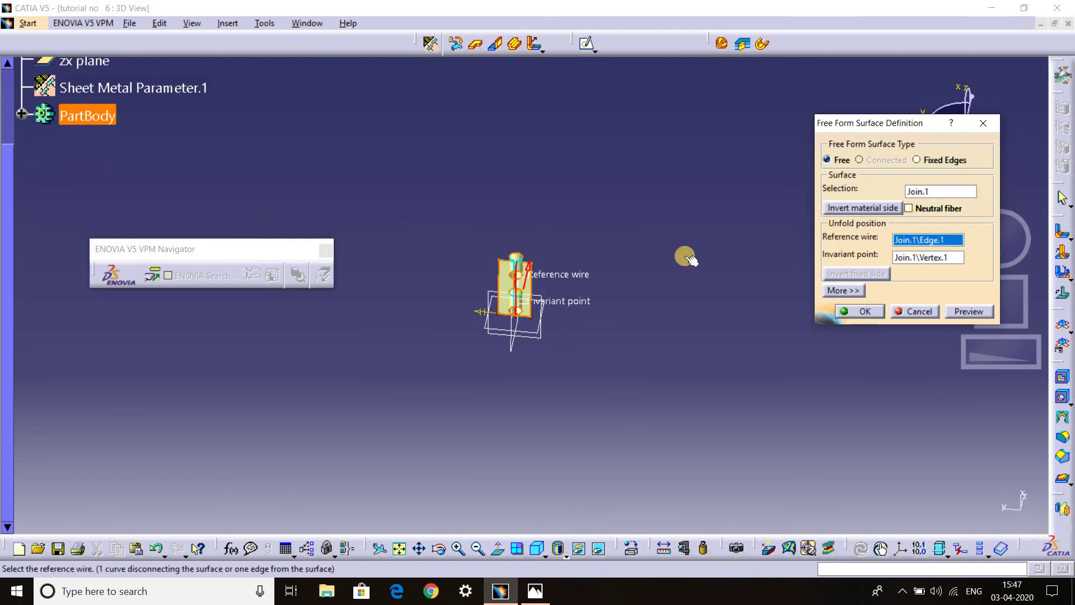
mouse_move(514, 180)
middle_down()
mouse_move(511, 96)
mouse_move(509, 192)
mouse_move(653, 312)
mouse_move(657, 242)
mouse_move(584, 270)
middle_up()
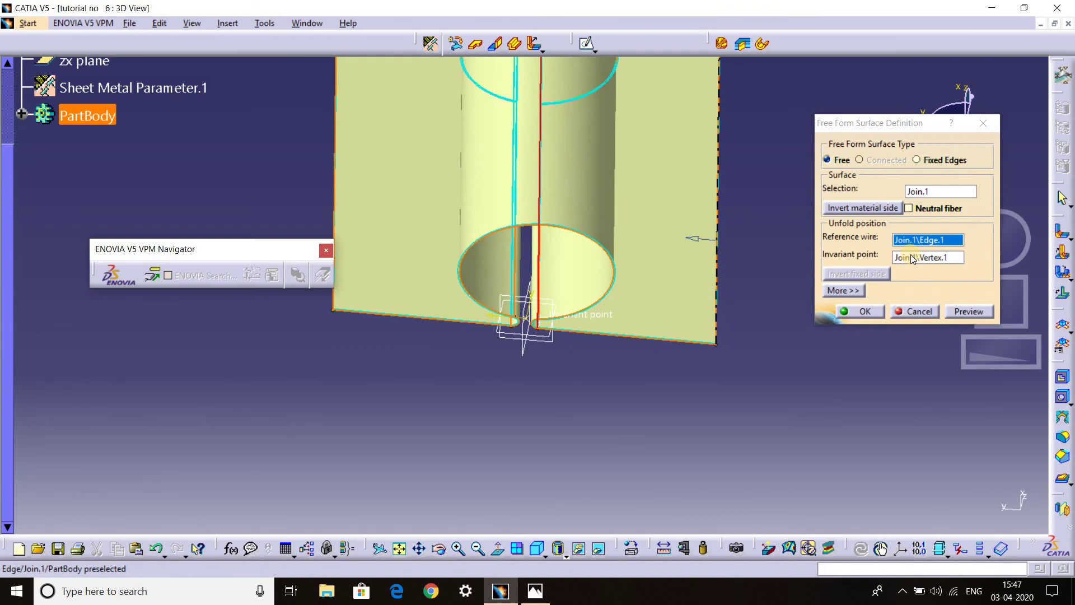
click(913, 259)
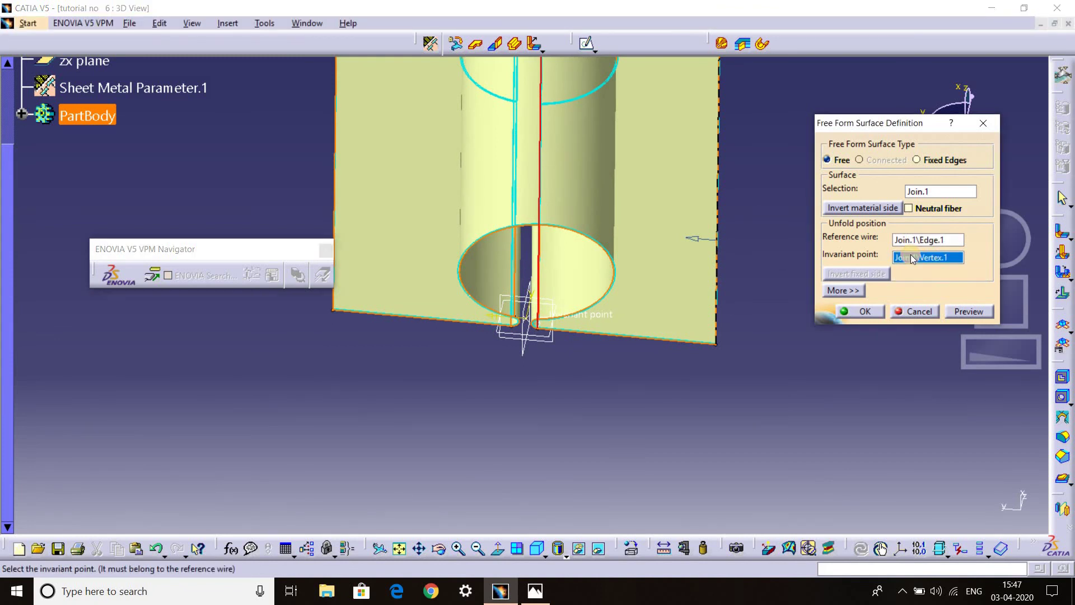
Confirm Free Form Surface.1 with Default tear wires, then rotate the folded latch.
click(832, 294)
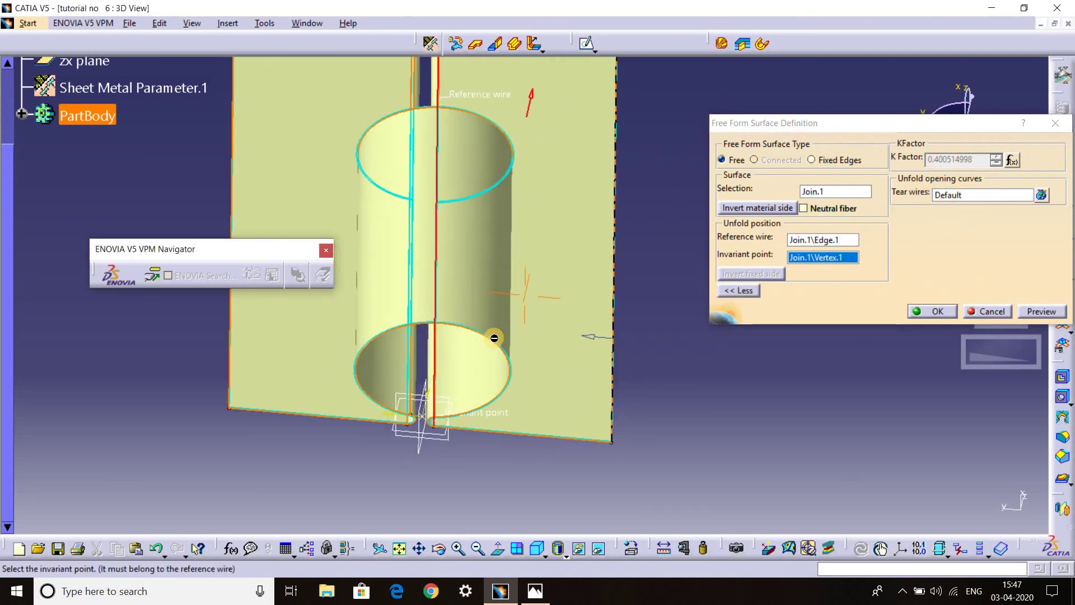
click(973, 195)
scroll(543, 261, down, 3)
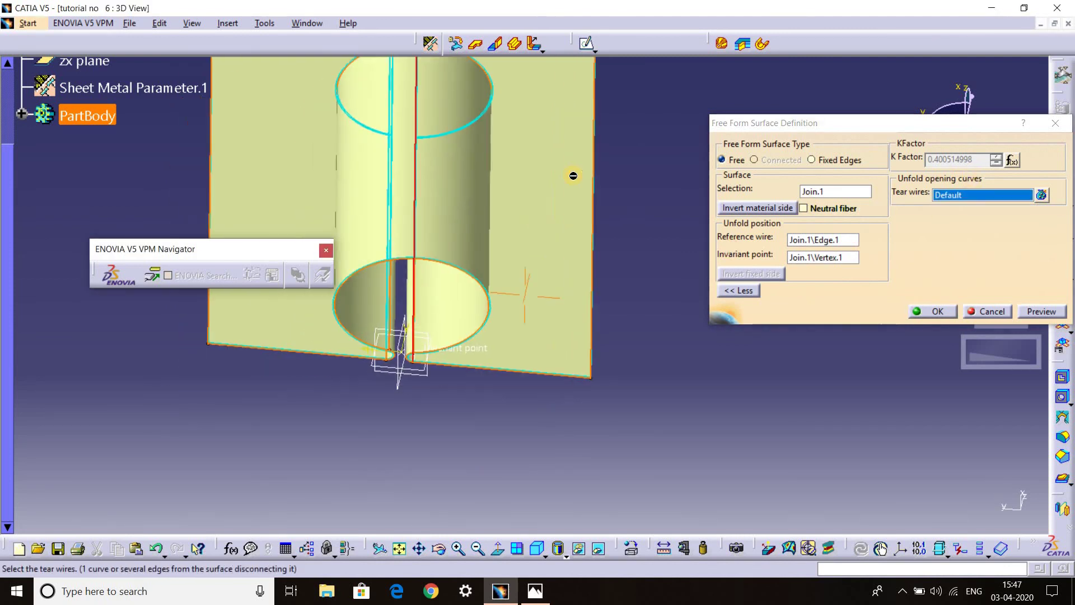
scroll(574, 185, down, 2)
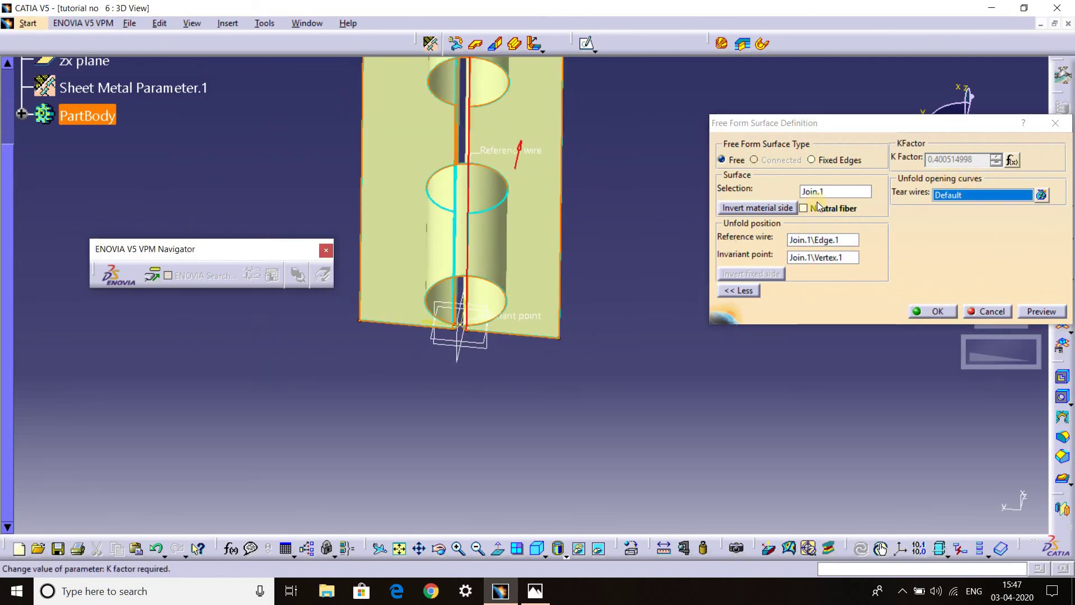
drag(819, 119, 755, 108)
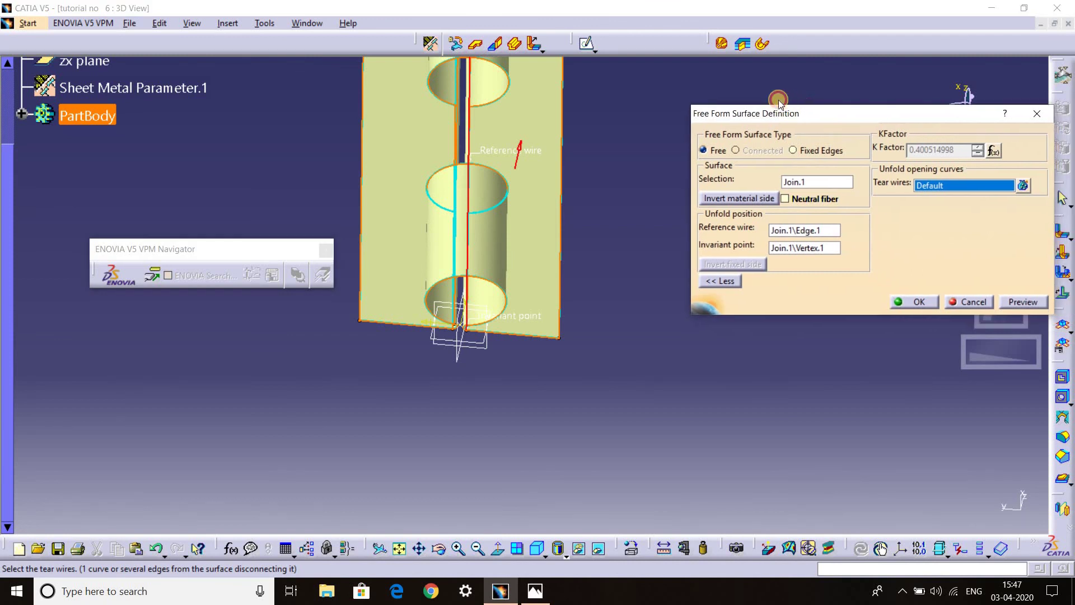
click(883, 300)
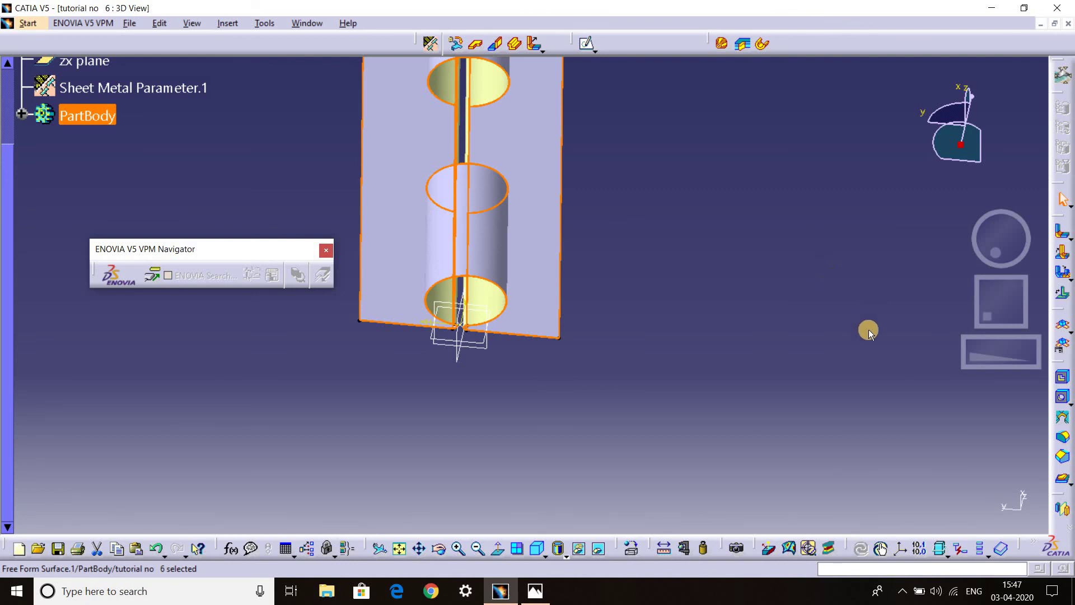
middle_drag(670, 291, 756, 269)
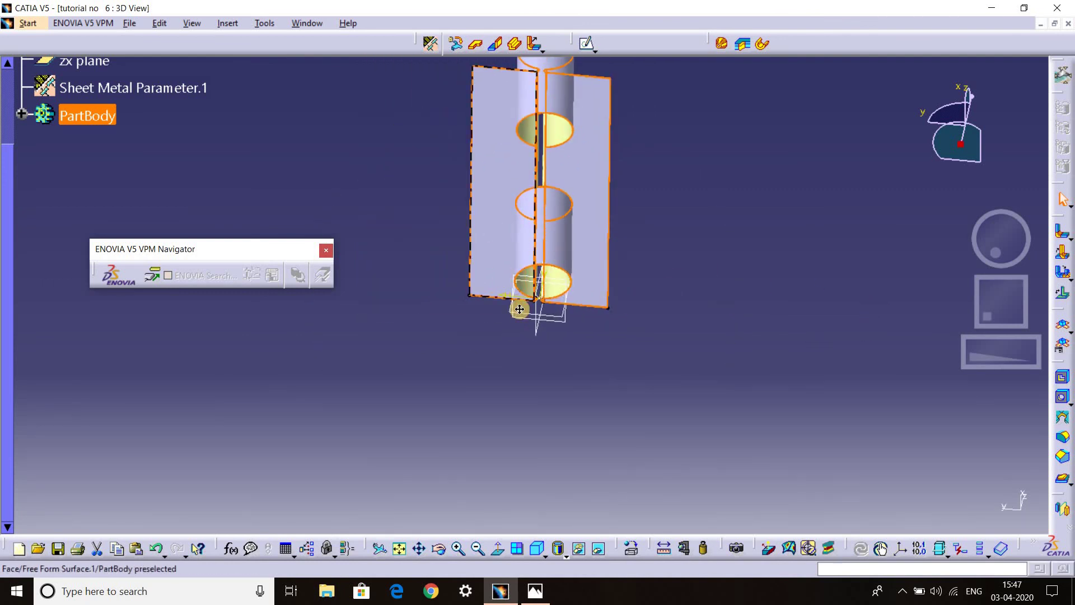
mouse_move(516, 305)
middle_down()
mouse_move(439, 254)
mouse_move(555, 190)
mouse_move(412, 138)
mouse_move(530, 264)
middle_up()
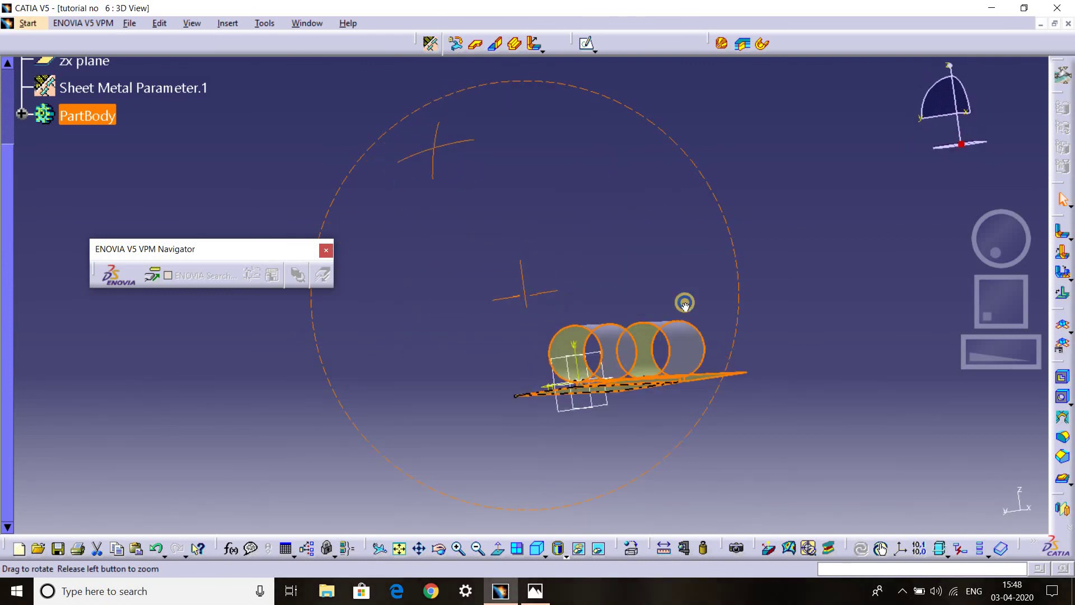
mouse_move(606, 190)
middle_down()
mouse_move(643, 377)
mouse_move(566, 291)
mouse_move(758, 240)
mouse_move(629, 322)
mouse_move(411, 266)
mouse_move(376, 269)
middle_up()
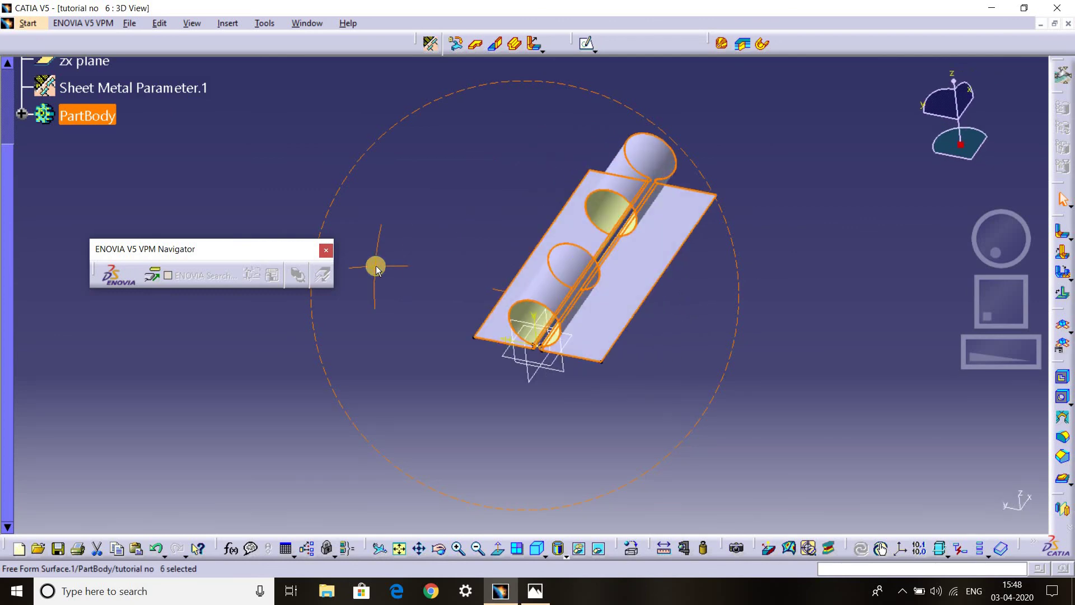